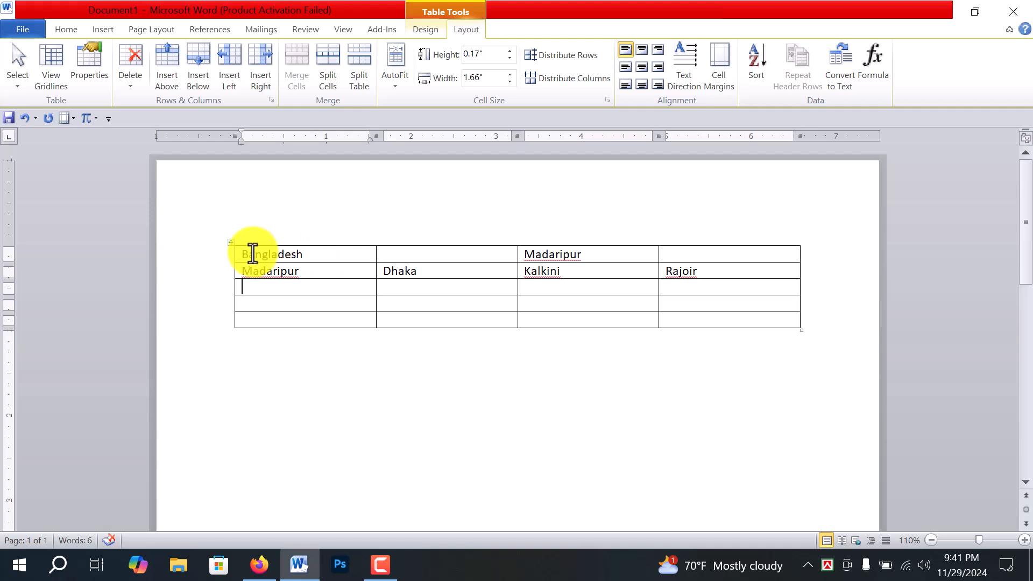
{"action": "left_click_drag", "start_coordinate": [242, 254], "coordinate": [450, 250]}
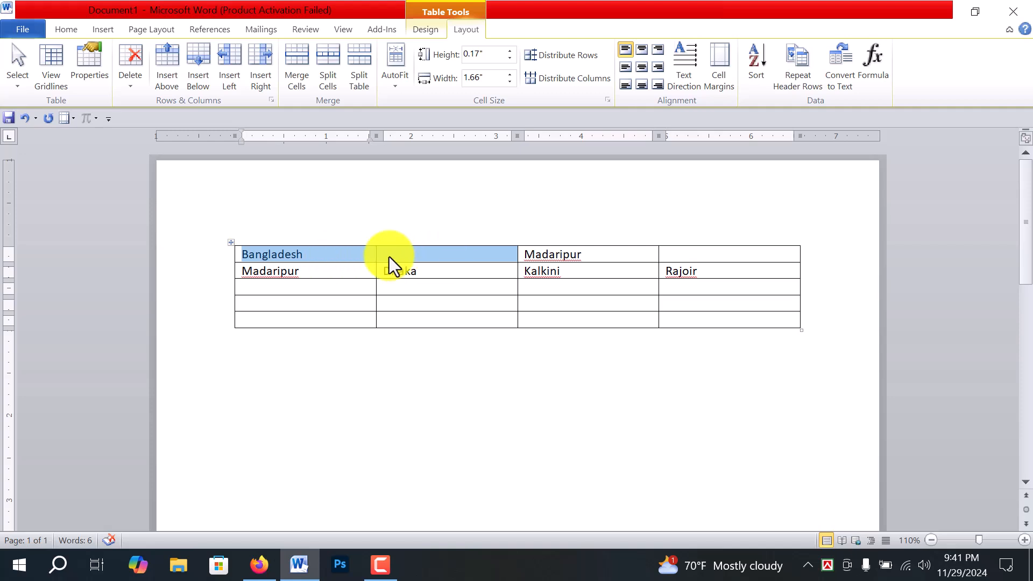
{"action": "left_click", "coordinate": [307, 301]}
{"action": "left_click_drag", "start_coordinate": [308, 302], "coordinate": [724, 296]}
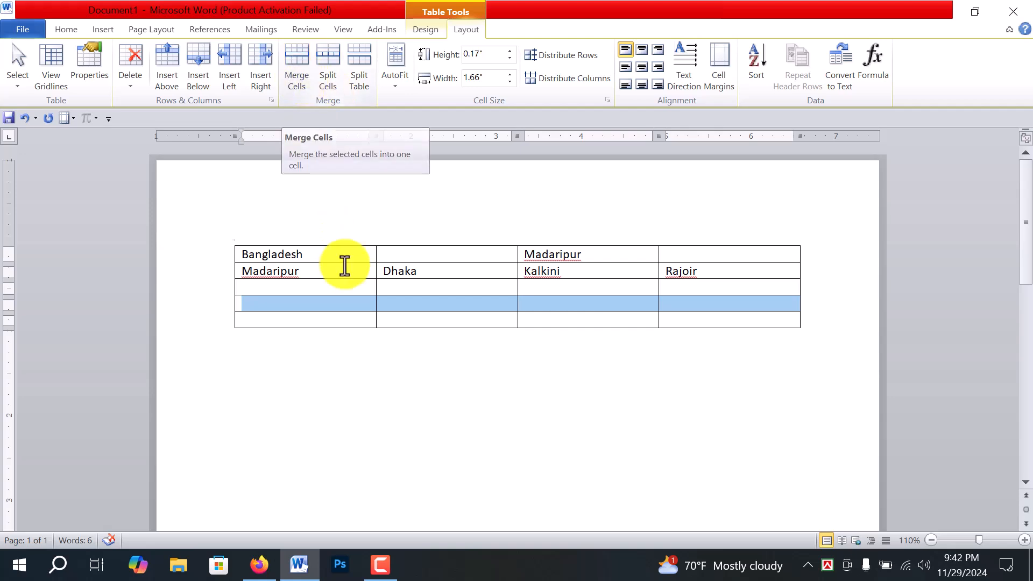
{"action": "left_click", "coordinate": [321, 302]}
{"action": "left_click_drag", "start_coordinate": [356, 301], "coordinate": [720, 322]}
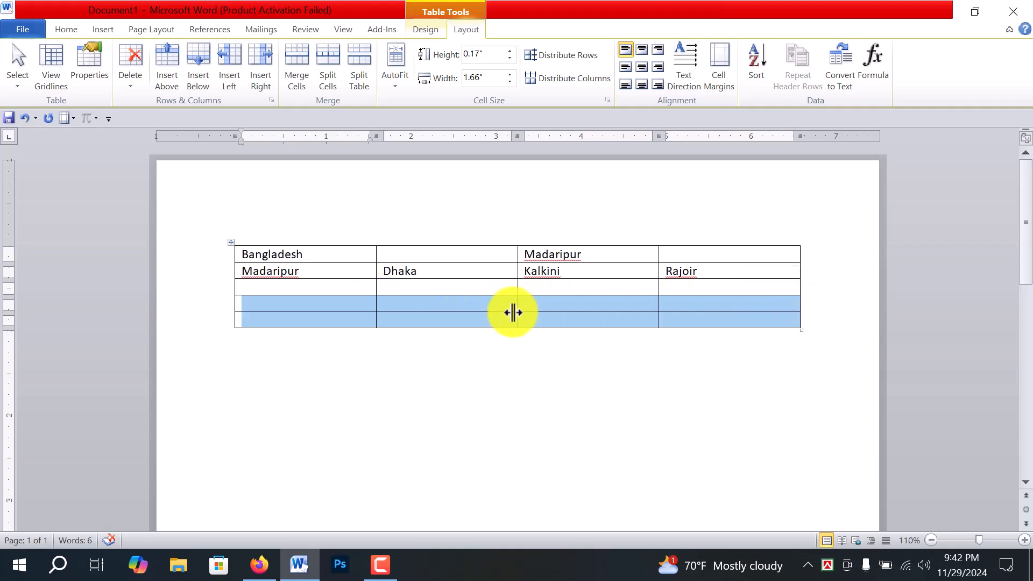
{"action": "left_click", "coordinate": [342, 291]}
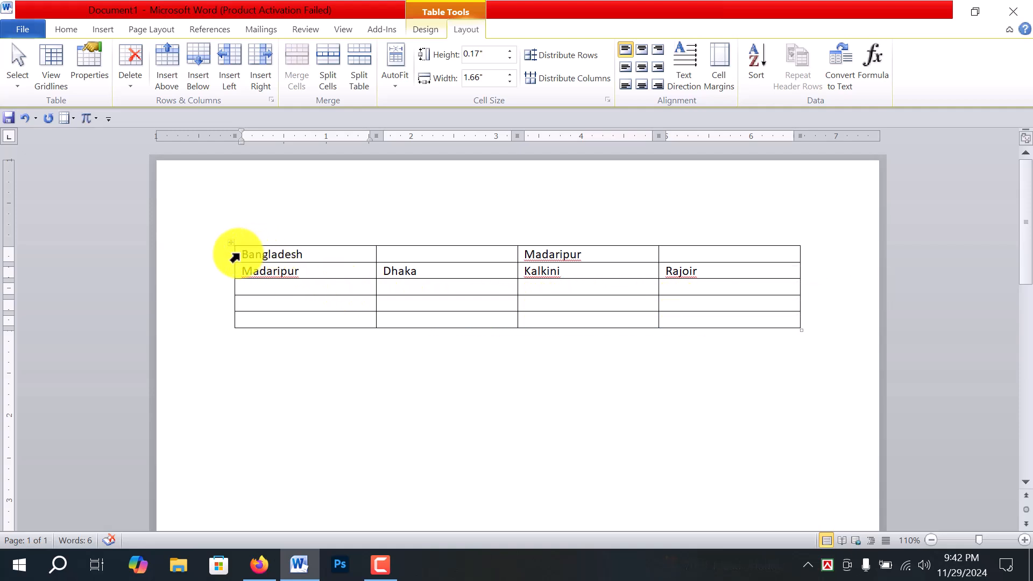
Step: Merge the Bangladesh cell in the table's first row with the empty cell beside it
{"action": "left_click_drag", "start_coordinate": [248, 254], "coordinate": [441, 253]}
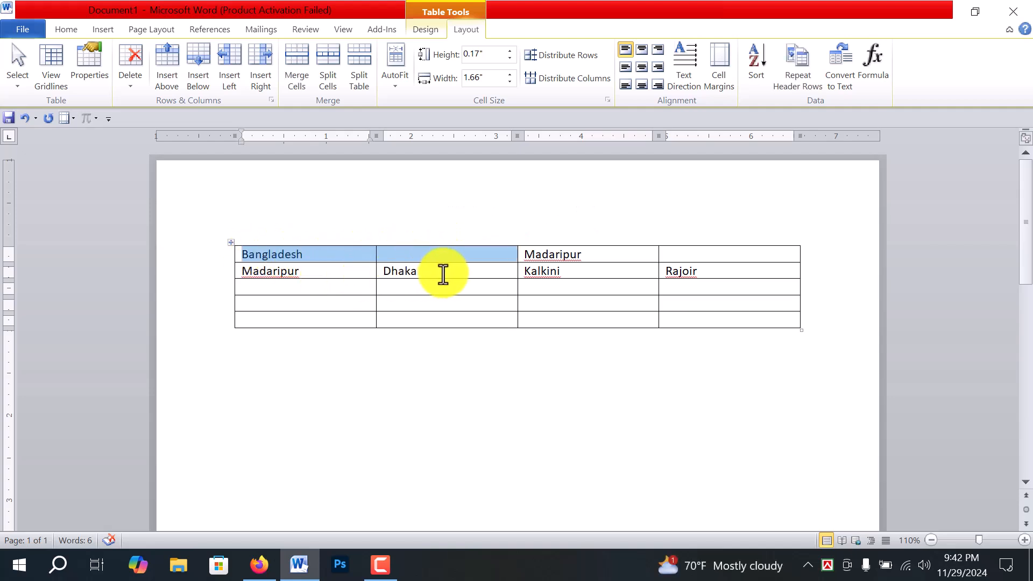
{"action": "left_click", "coordinate": [420, 258]}
{"action": "left_click_drag", "start_coordinate": [324, 255], "coordinate": [415, 252]}
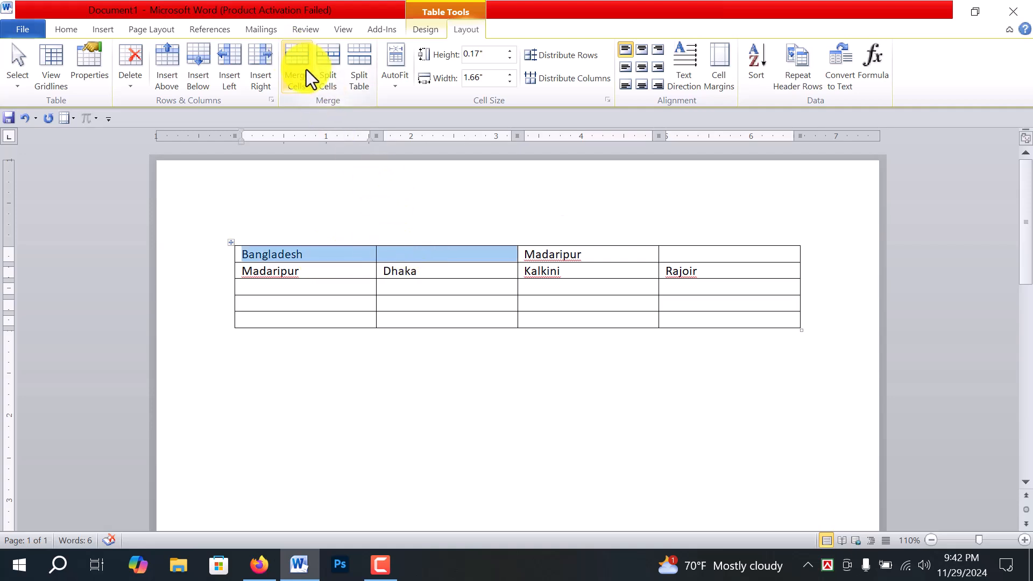
{"action": "left_click", "coordinate": [296, 58]}
{"action": "left_click", "coordinate": [379, 263]}
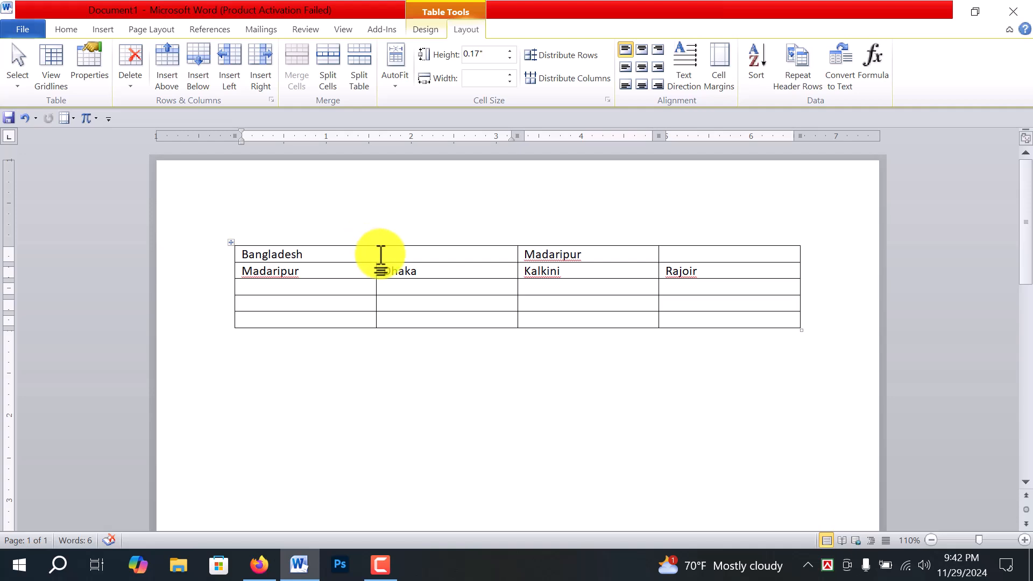
Step: Center the Bangladesh text horizontally in its merged cell
{"action": "left_click", "coordinate": [98, 23]}
{"action": "left_click", "coordinate": [84, 31]}
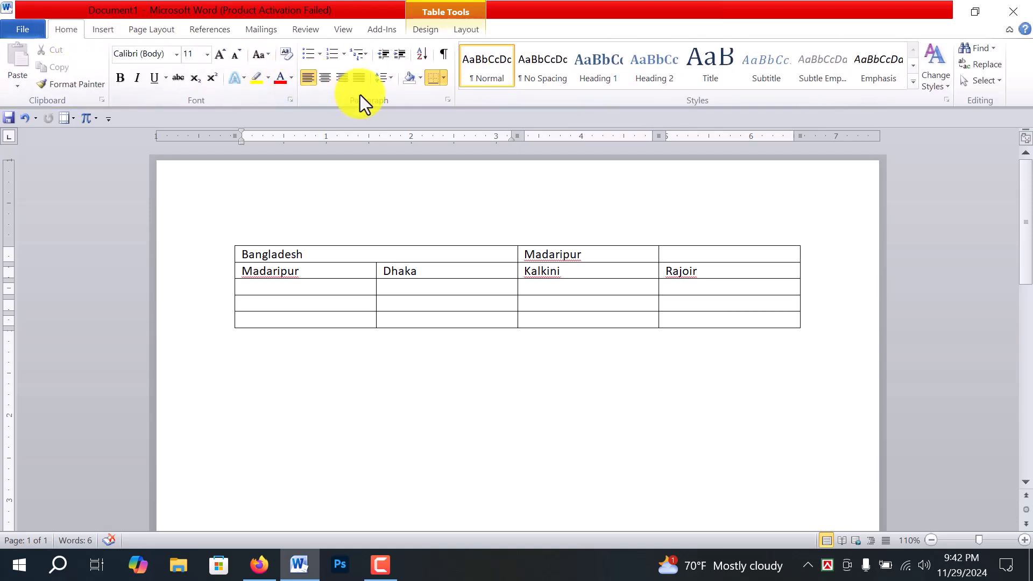
{"action": "left_click", "coordinate": [326, 81]}
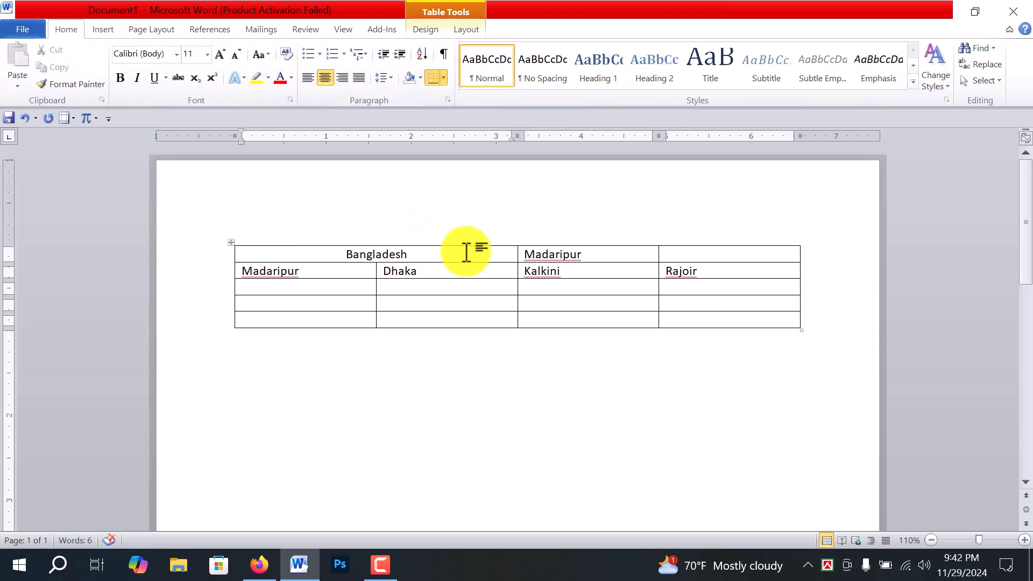
Step: Merge the Madaripur cell in the first row with the empty cell beside it
{"action": "left_click_drag", "start_coordinate": [763, 254], "coordinate": [611, 254]}
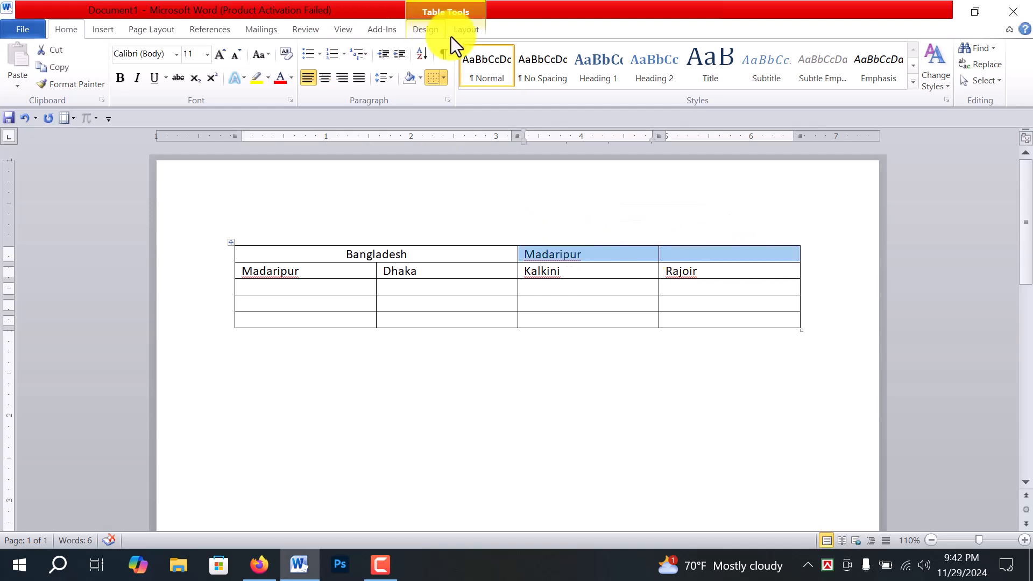
{"action": "left_click", "coordinate": [469, 30]}
{"action": "left_click", "coordinate": [293, 73]}
{"action": "left_click", "coordinate": [679, 259]}
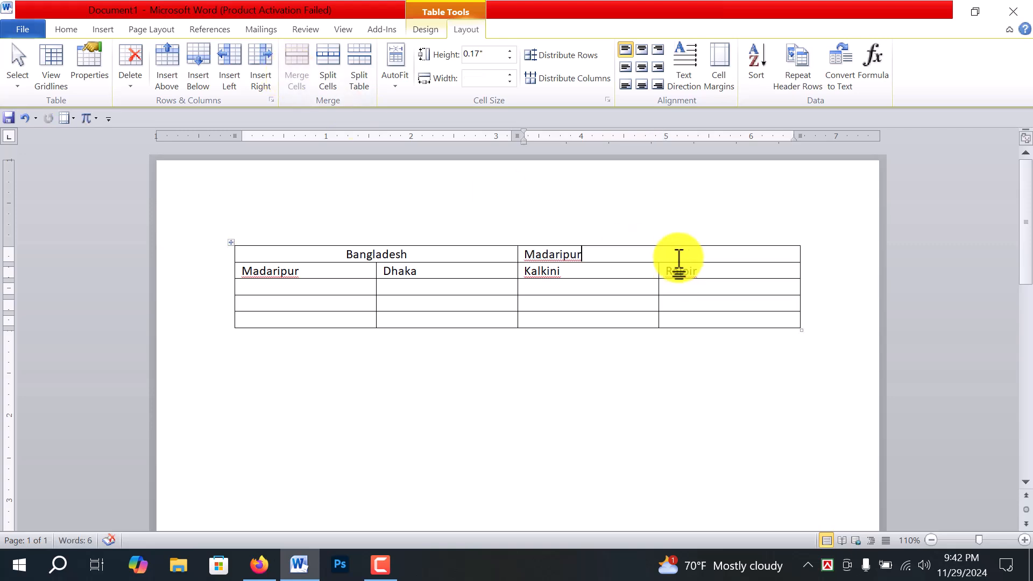
Step: Merge the Dhaka cell with the three empty cells below it into one tall cell
{"action": "left_click", "coordinate": [443, 271]}
{"action": "scroll", "coordinate": [452, 248], "scroll_direction": "down", "scroll_amount": 2}
{"action": "scroll", "coordinate": [458, 242], "scroll_direction": "up", "scroll_amount": 2}
{"action": "left_click", "coordinate": [318, 276]}
{"action": "left_click_drag", "start_coordinate": [426, 270], "coordinate": [492, 323]}
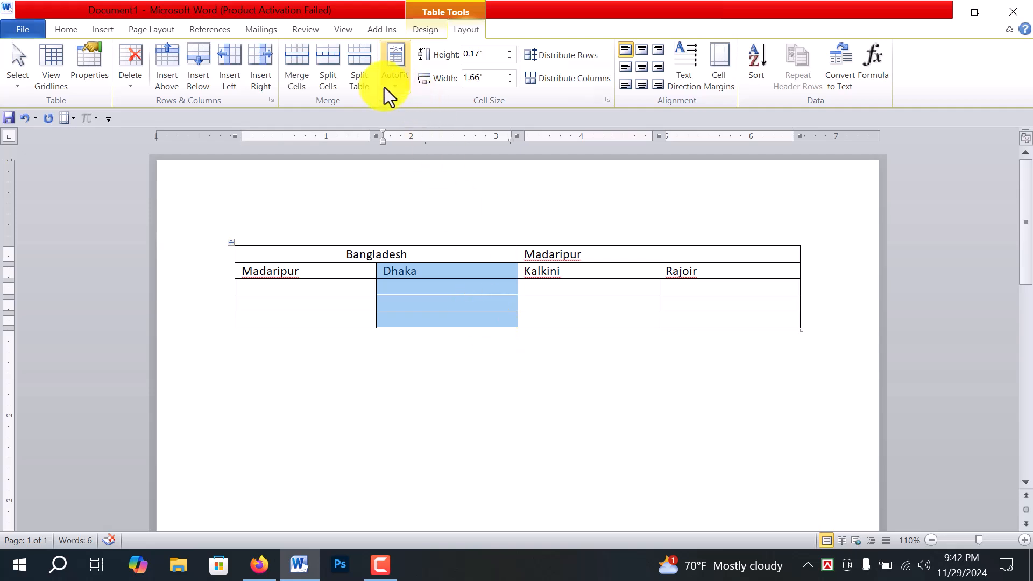
{"action": "left_click", "coordinate": [291, 75]}
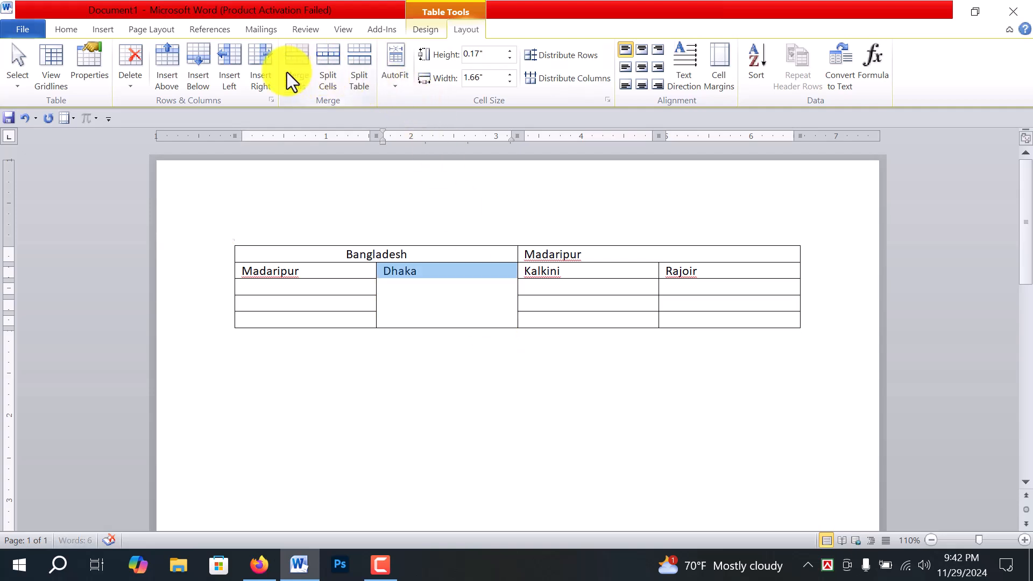
{"action": "left_click", "coordinate": [444, 273]}
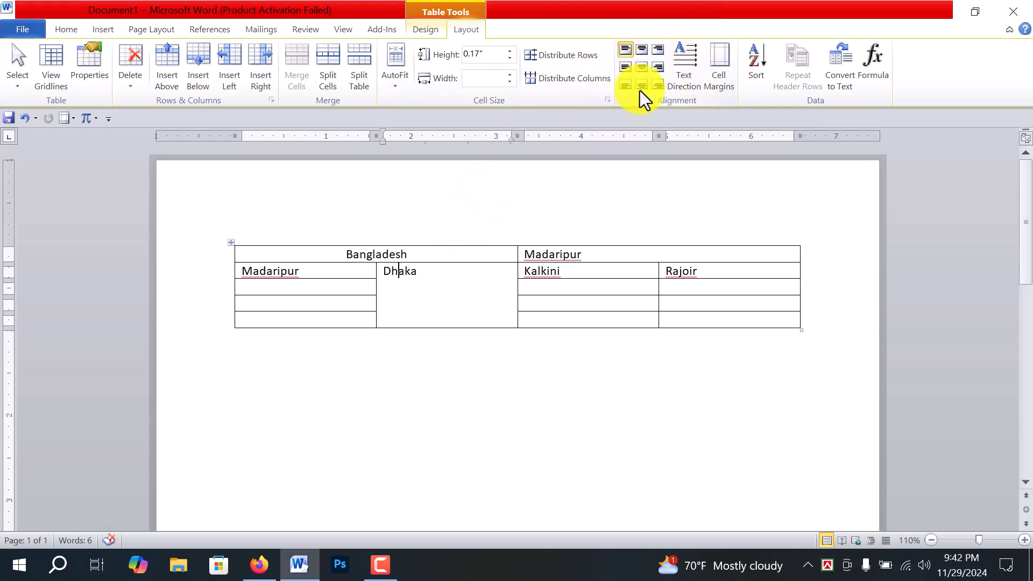
Step: Try top-right and bottom-left alignment on the Dhaka cell, then center its text both horizontally and vertically
{"action": "left_click", "coordinate": [645, 50]}
{"action": "left_click", "coordinate": [657, 54]}
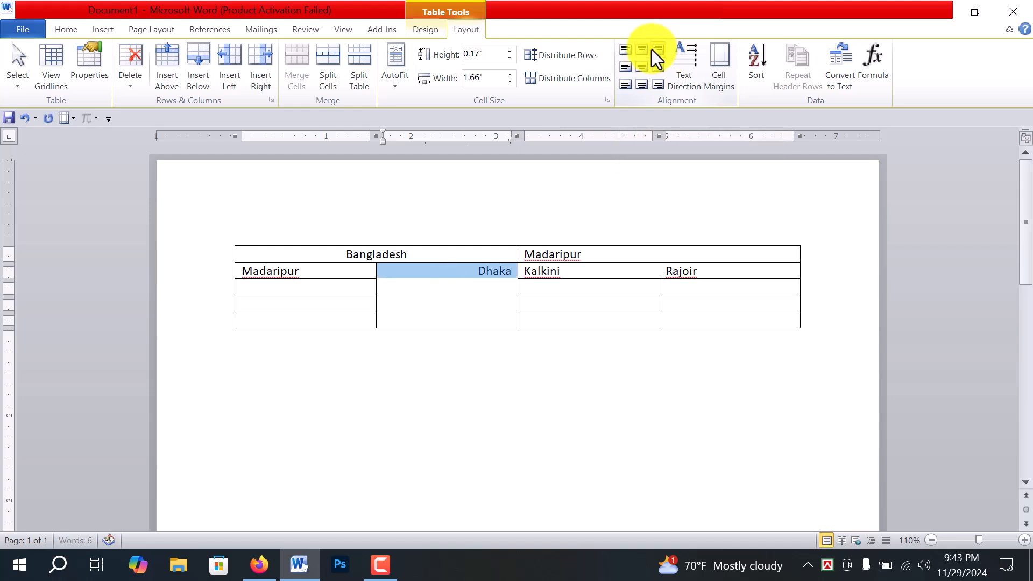
{"action": "left_click", "coordinate": [641, 66]}
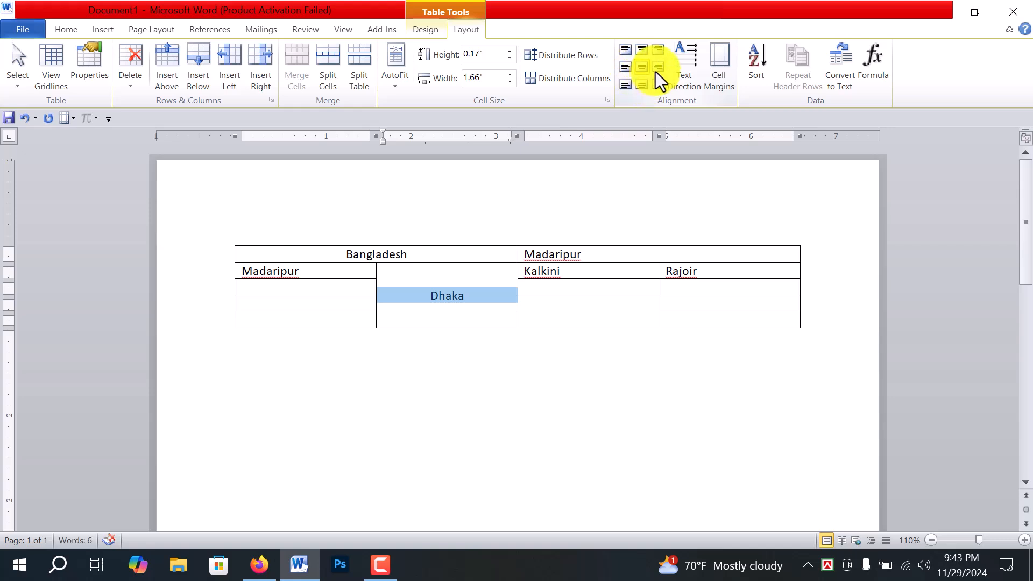
{"action": "left_click", "coordinate": [627, 84]}
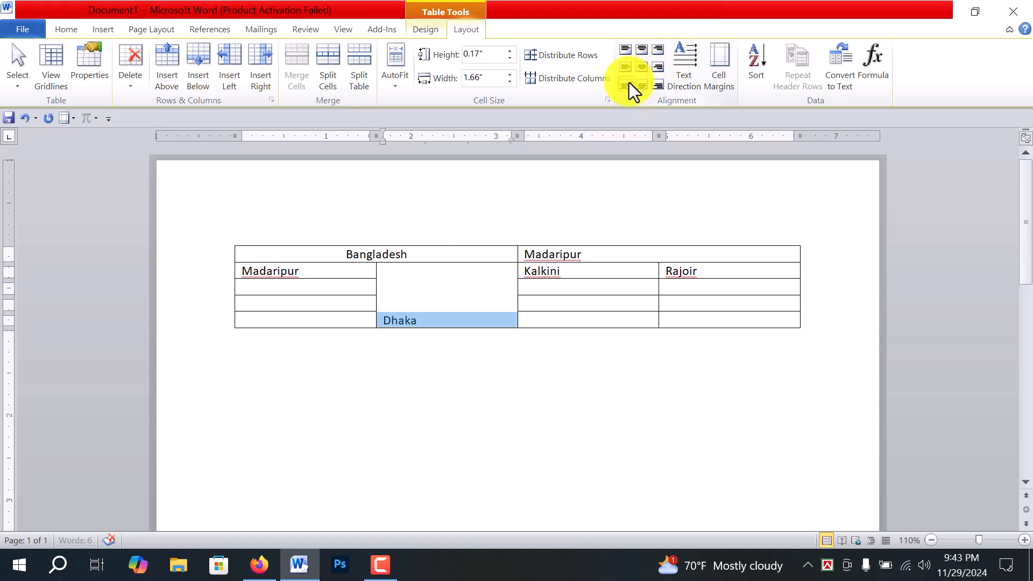
{"action": "left_click", "coordinate": [642, 68]}
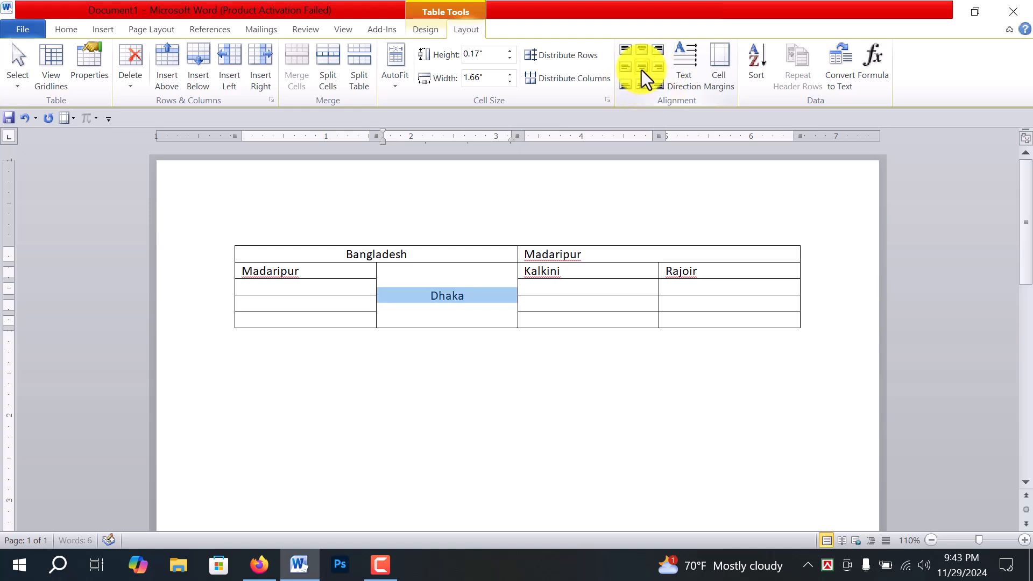
{"action": "left_click", "coordinate": [475, 292]}
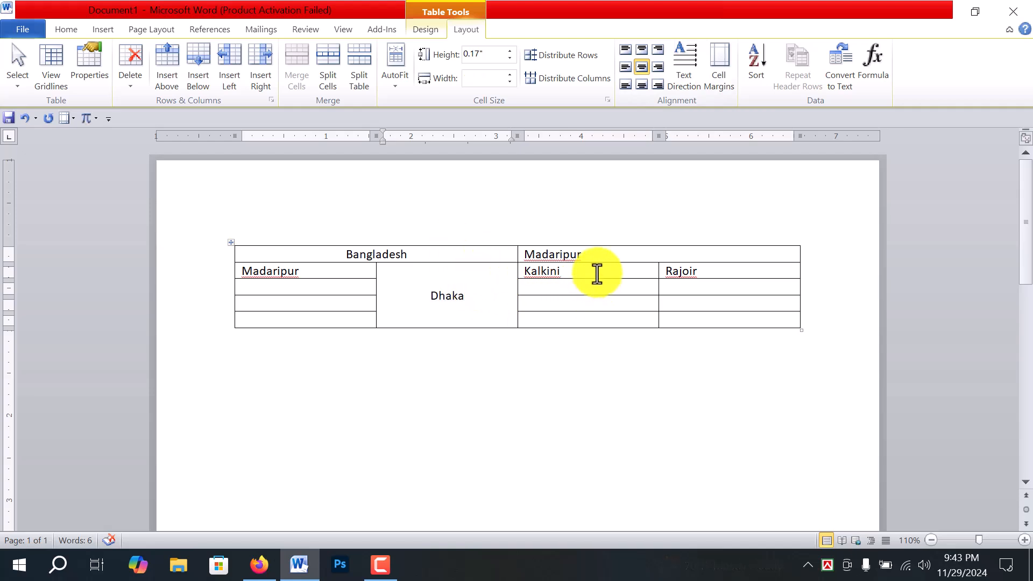
Step: Merge the four empty cells in the two rows directly below Kalkini and Rajoir into a single cell
{"action": "left_click_drag", "start_coordinate": [621, 290], "coordinate": [671, 300]}
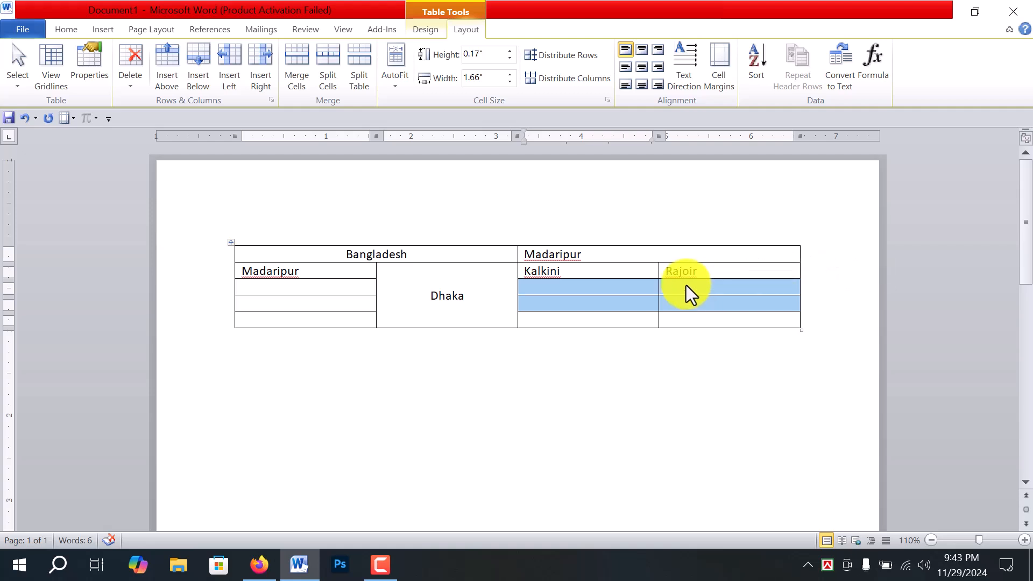
{"action": "left_click", "coordinate": [297, 70]}
{"action": "left_click", "coordinate": [757, 296]}
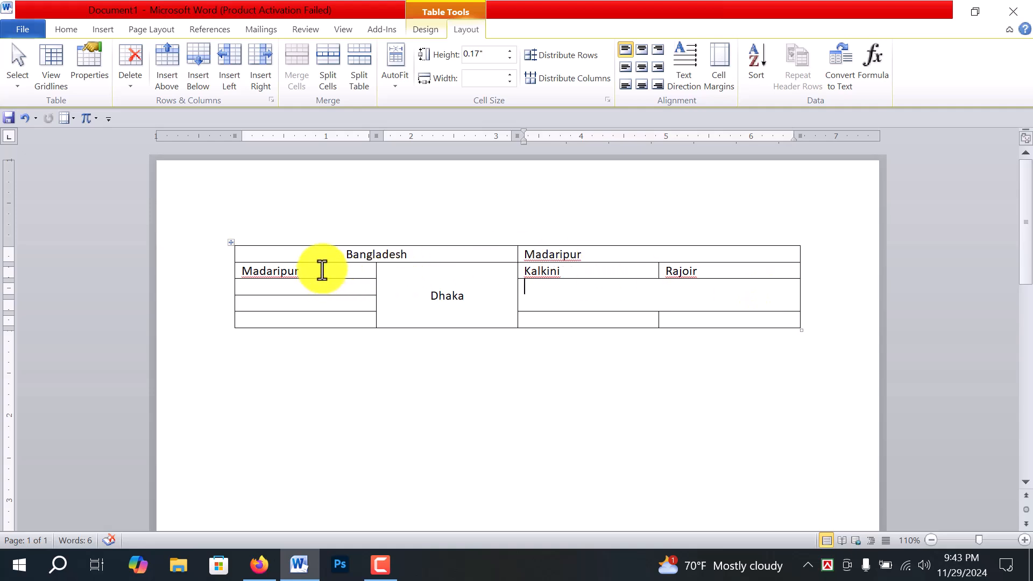
{"action": "left_click", "coordinate": [438, 290]}
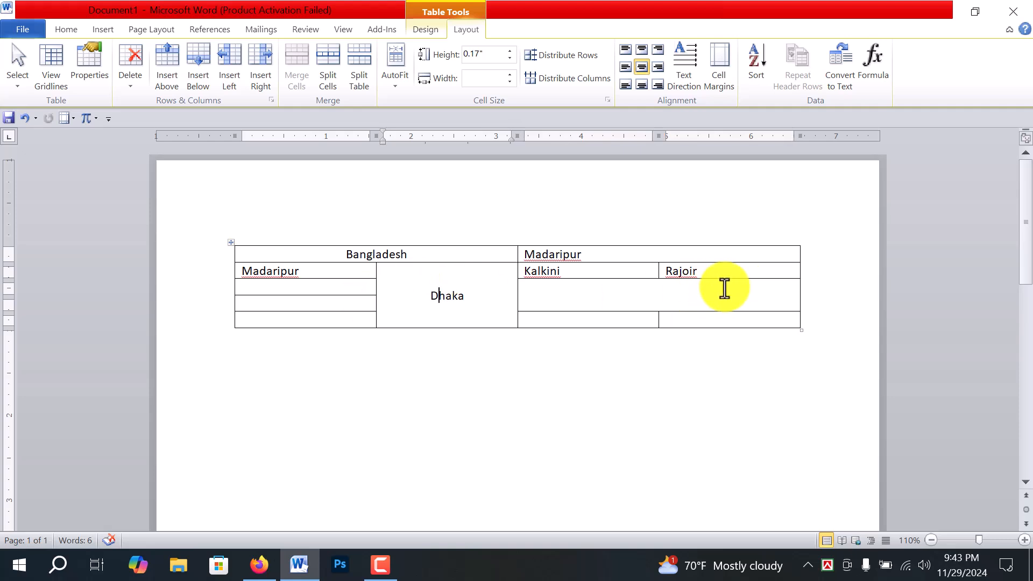
Step: Draw one vertical border in the merged cell below Kalkini and another below Rajoir that continues through the last row
{"action": "left_click", "coordinate": [428, 29]}
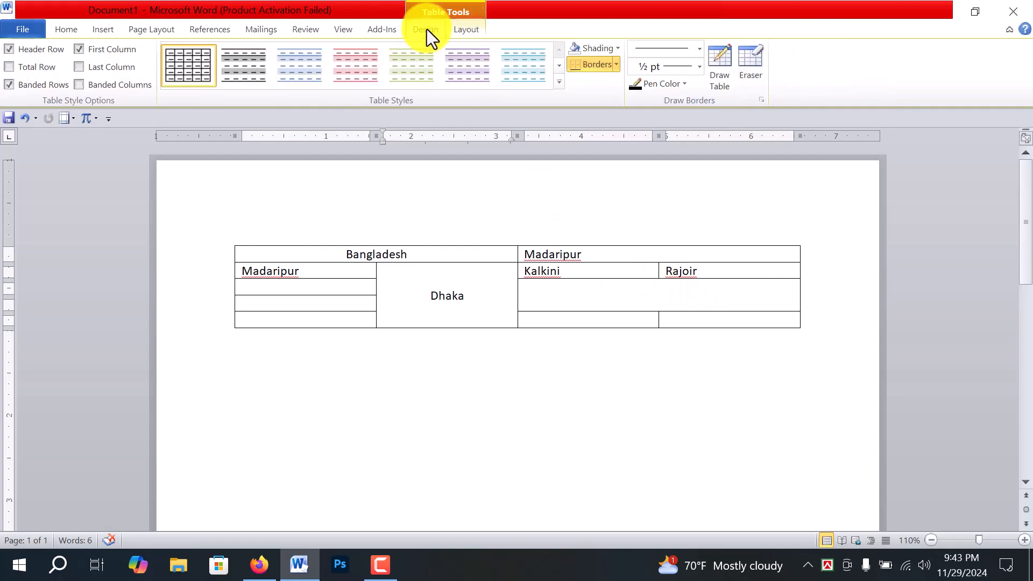
{"action": "left_click", "coordinate": [720, 72]}
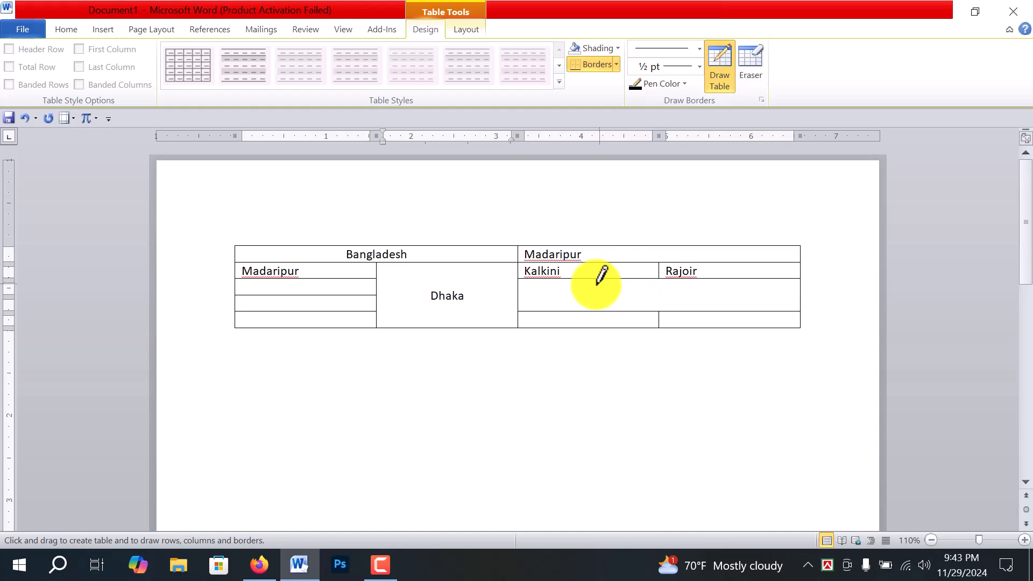
{"action": "left_click_drag", "start_coordinate": [593, 272], "coordinate": [594, 311]}
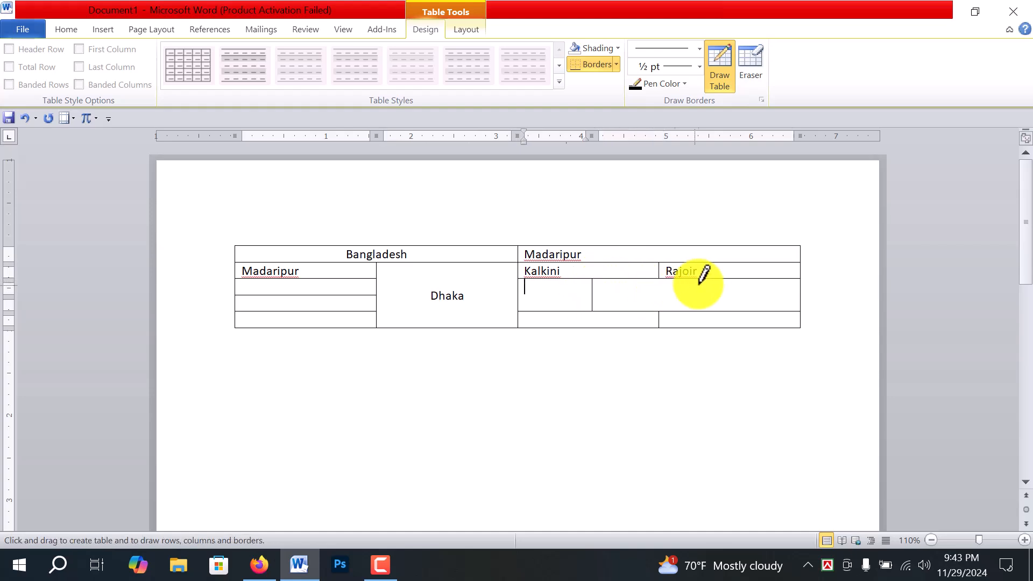
{"action": "left_click_drag", "start_coordinate": [717, 279], "coordinate": [717, 326]}
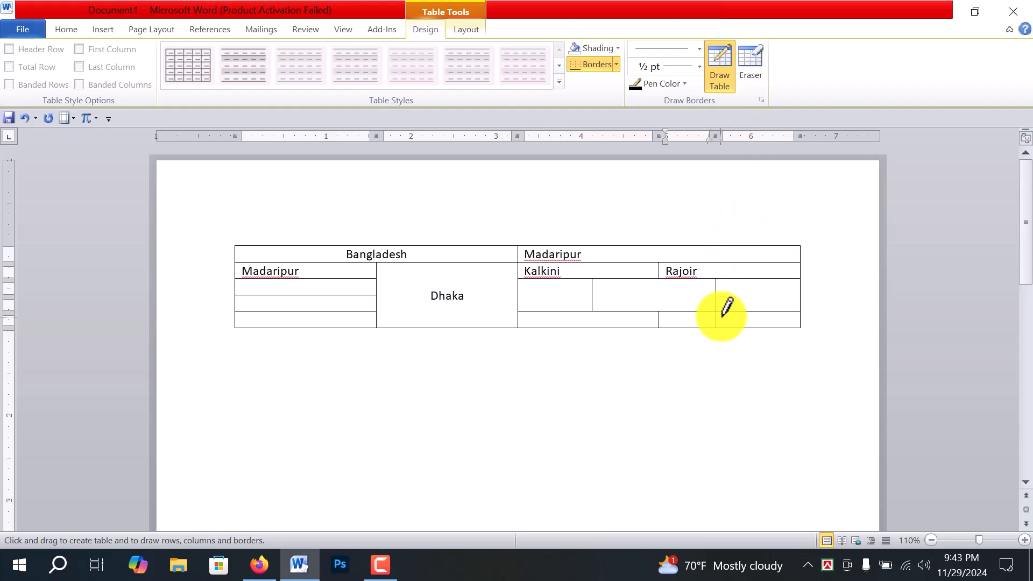
Step: Erase the drawn vertical border segment in the last row below Rajoir and leave the eraser
{"action": "left_click", "coordinate": [752, 64]}
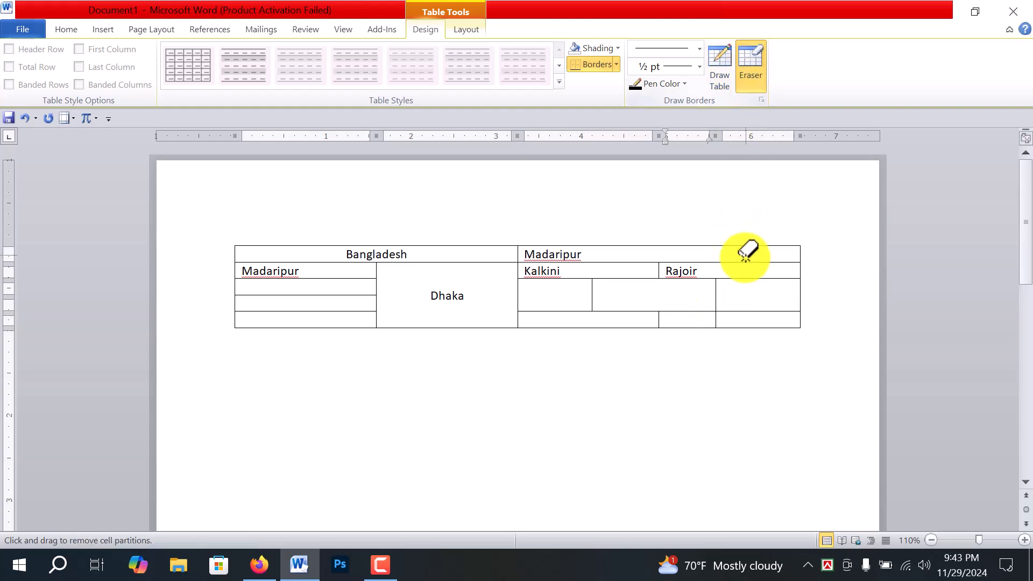
{"action": "left_click", "coordinate": [716, 319]}
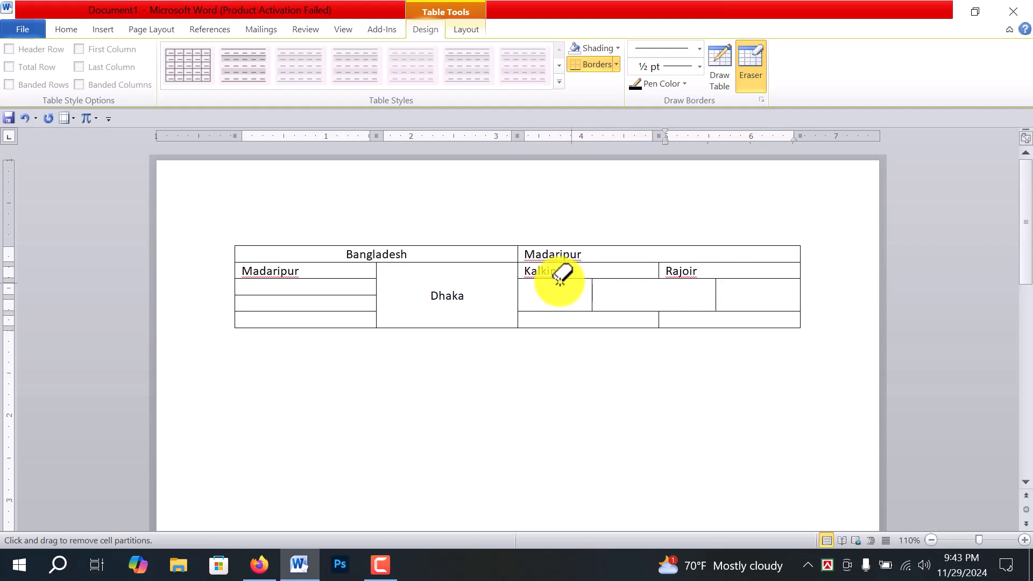
{"action": "key", "text": "Escape"}
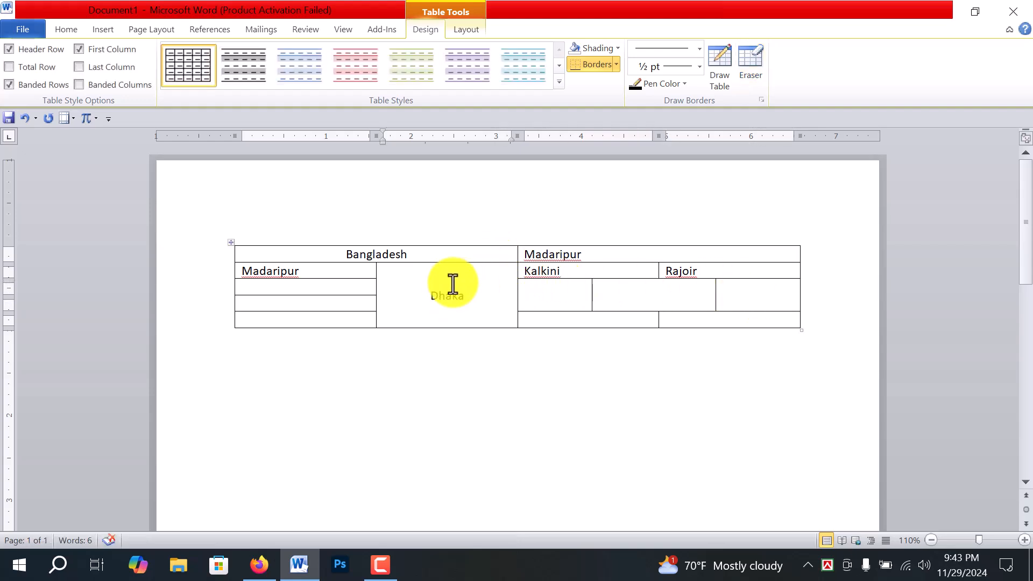
Step: Split the tall Dhaka cell into 5 columns and 1 row
{"action": "left_click", "coordinate": [464, 274]}
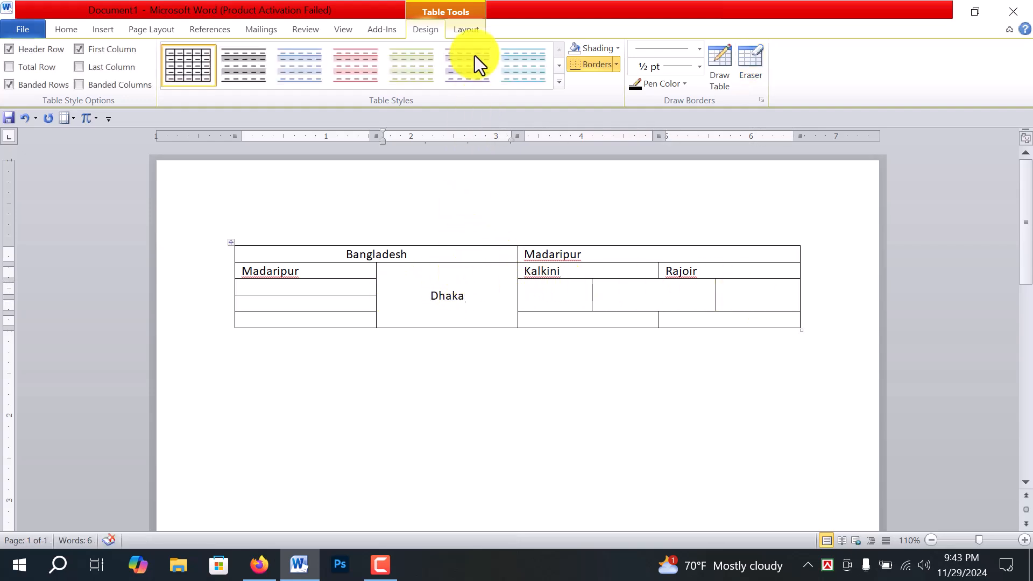
{"action": "left_click", "coordinate": [474, 29]}
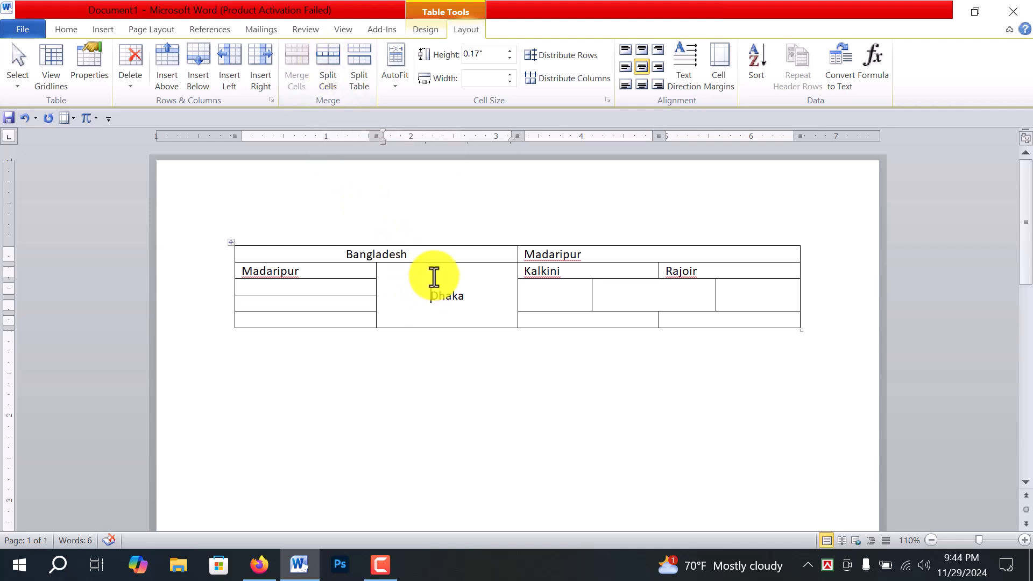
{"action": "left_click", "coordinate": [329, 57]}
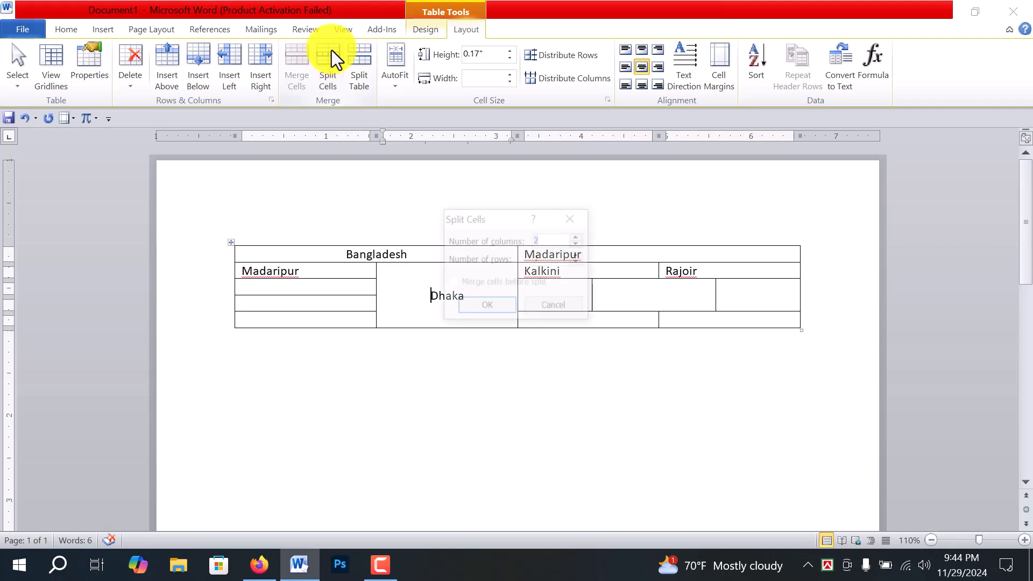
{"action": "left_click_drag", "start_coordinate": [504, 218], "coordinate": [643, 132]}
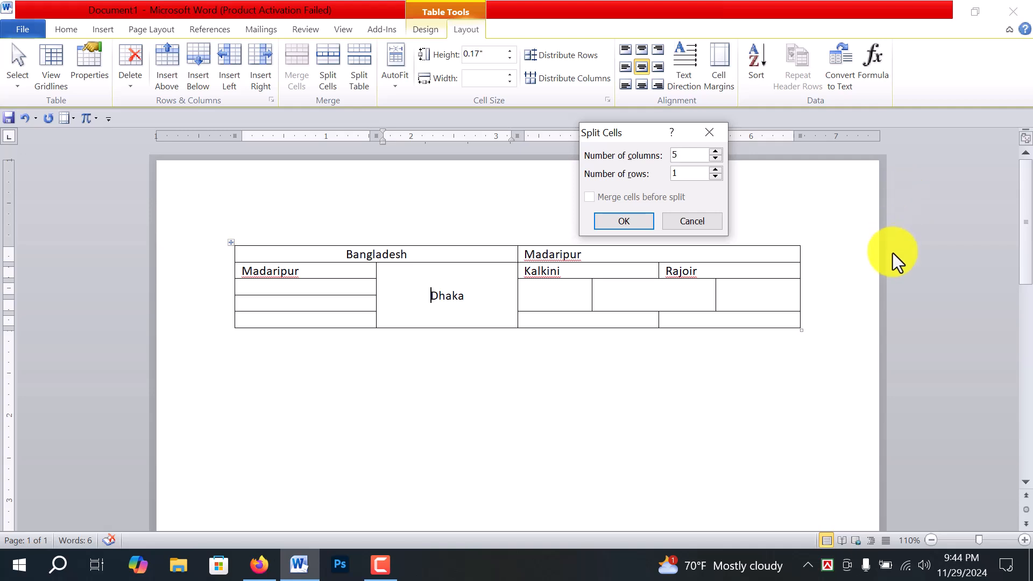
{"action": "left_click", "coordinate": [634, 218]}
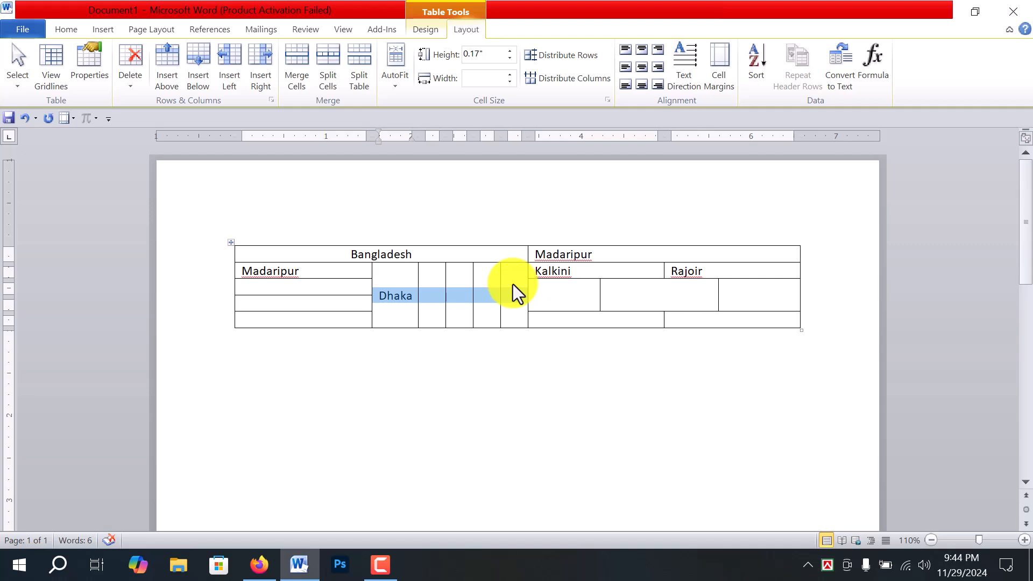
{"action": "left_click", "coordinate": [516, 315]}
{"action": "left_click", "coordinate": [551, 320]}
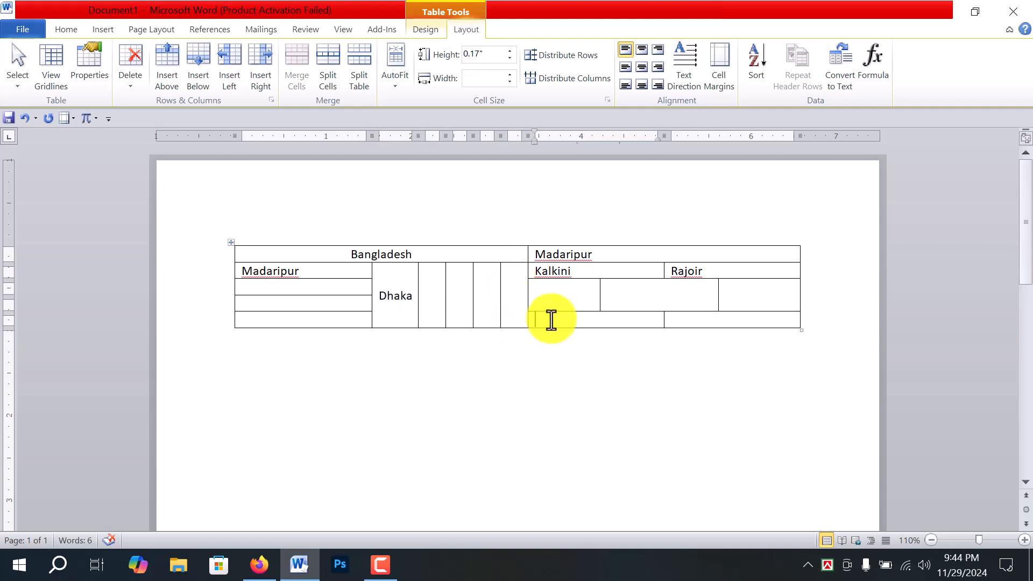
Step: Add a new row at the end of the table and merge all its cells into one
{"action": "key", "text": "Tab"}
{"action": "key", "text": "Tab"}
{"action": "key", "text": "Tab"}
{"action": "key", "text": "Tab"}
{"action": "key", "text": "Tab"}
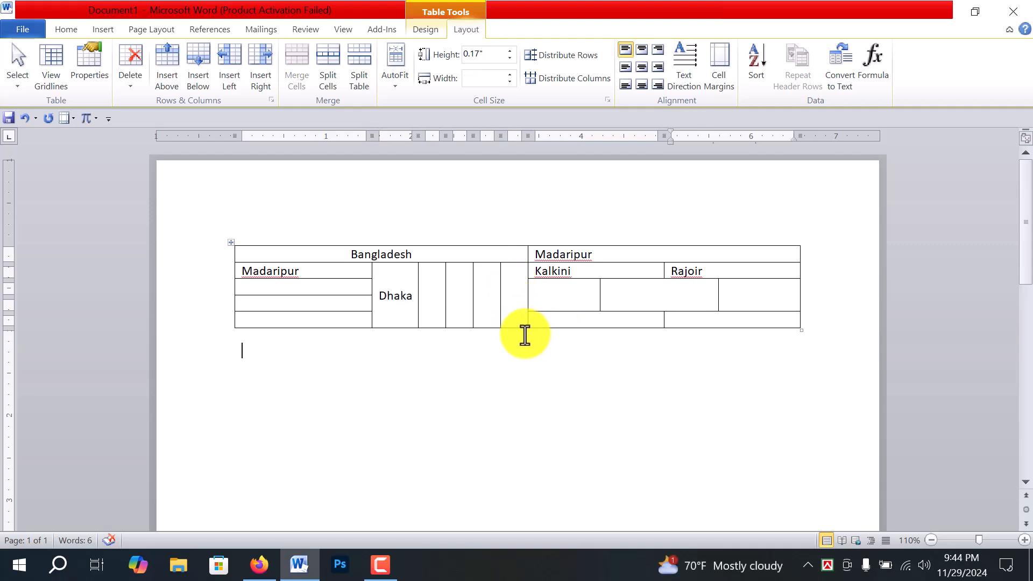
{"action": "left_click_drag", "start_coordinate": [294, 335], "coordinate": [742, 341]}
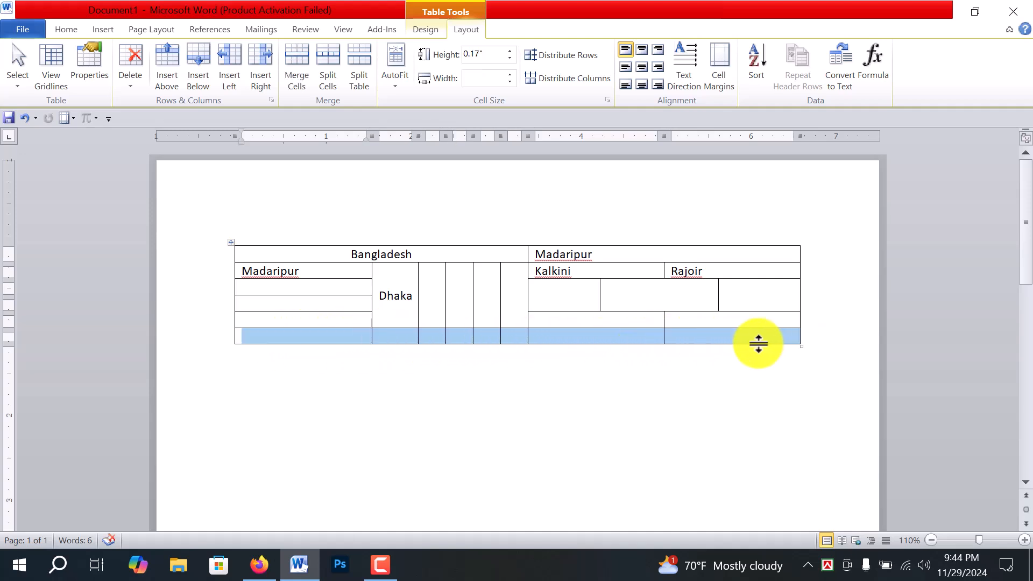
{"action": "left_click", "coordinate": [295, 60]}
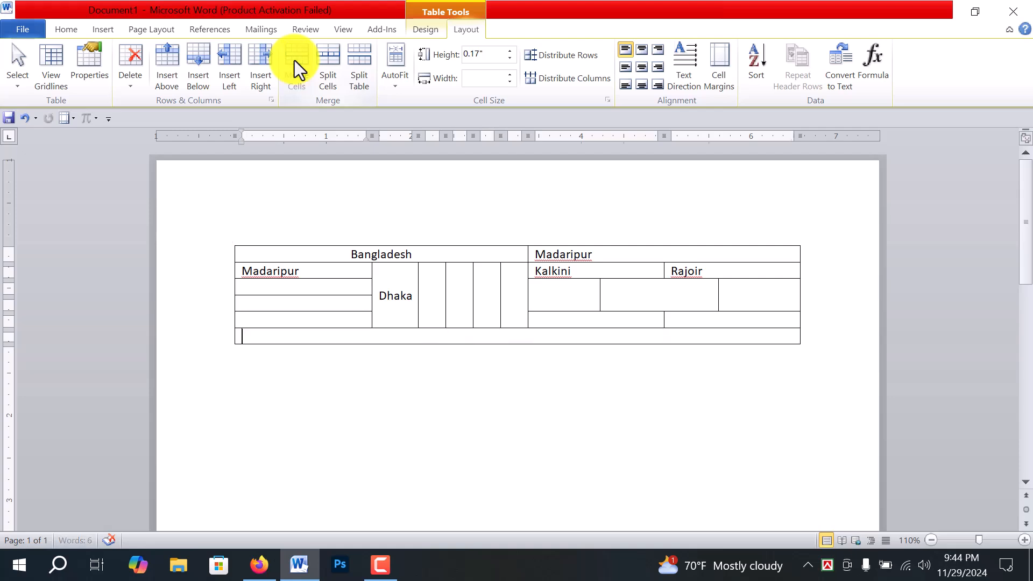
Step: Split the merged bottom row into 20 columns and 1 row
{"action": "left_click", "coordinate": [361, 336]}
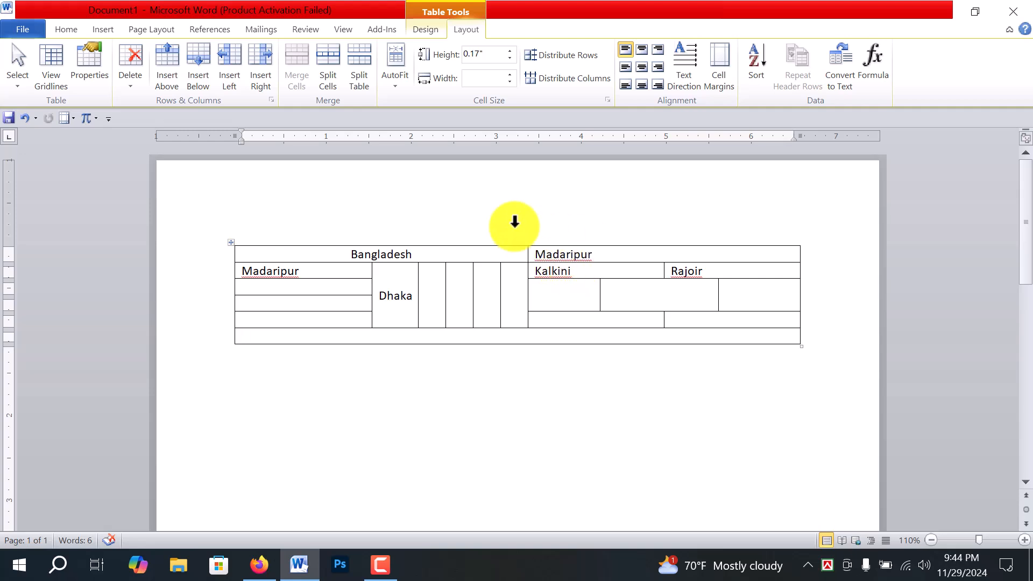
{"action": "left_click", "coordinate": [330, 71]}
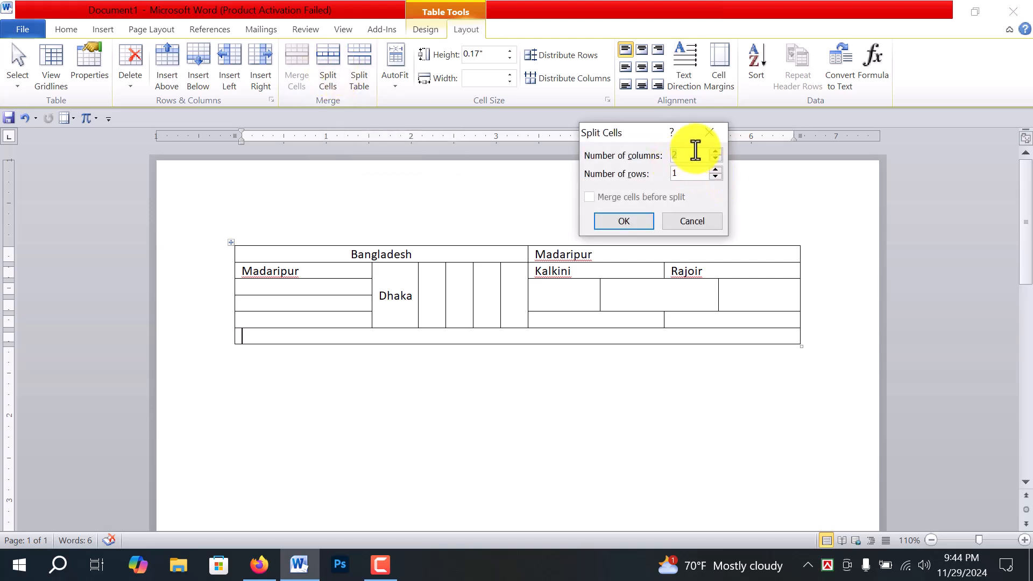
{"action": "type", "text": "1"}
{"action": "type", "text": "0"}
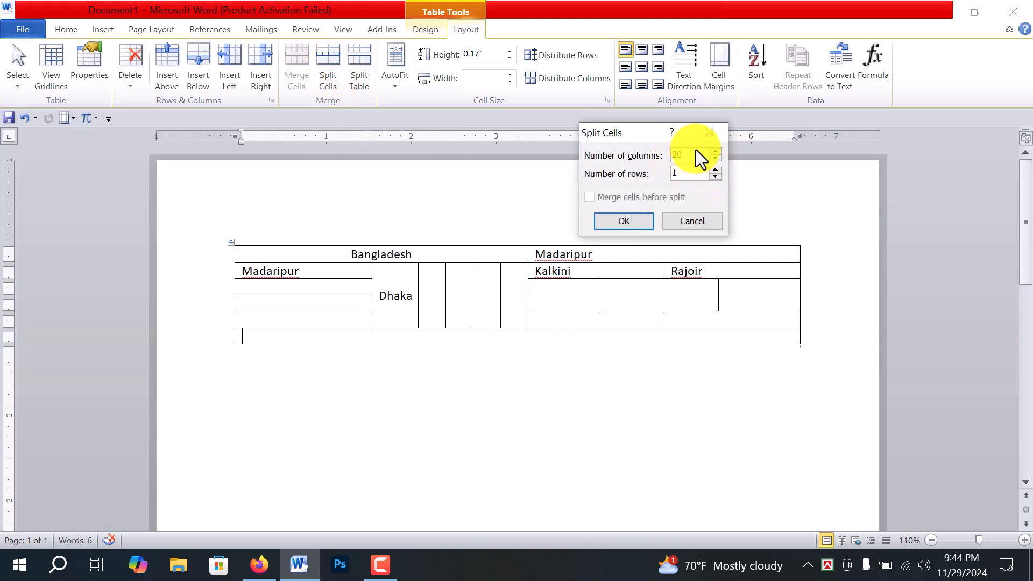
{"action": "left_click", "coordinate": [626, 220]}
{"action": "left_click", "coordinate": [619, 342]}
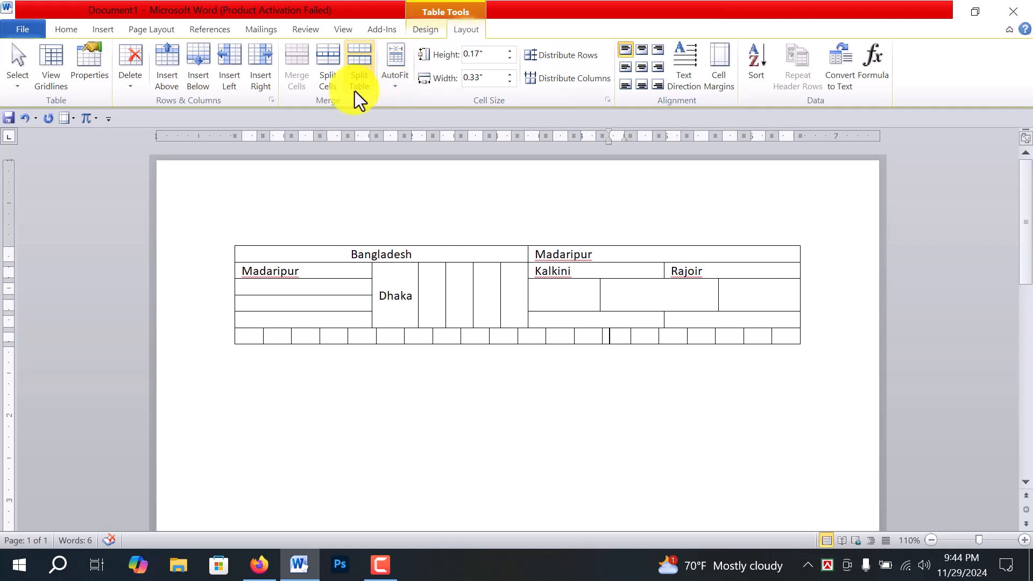
Step: Split the middle empty cell directly below Kalkini and Rajoir into 4 columns and 2 rows
{"action": "left_click", "coordinate": [641, 285]}
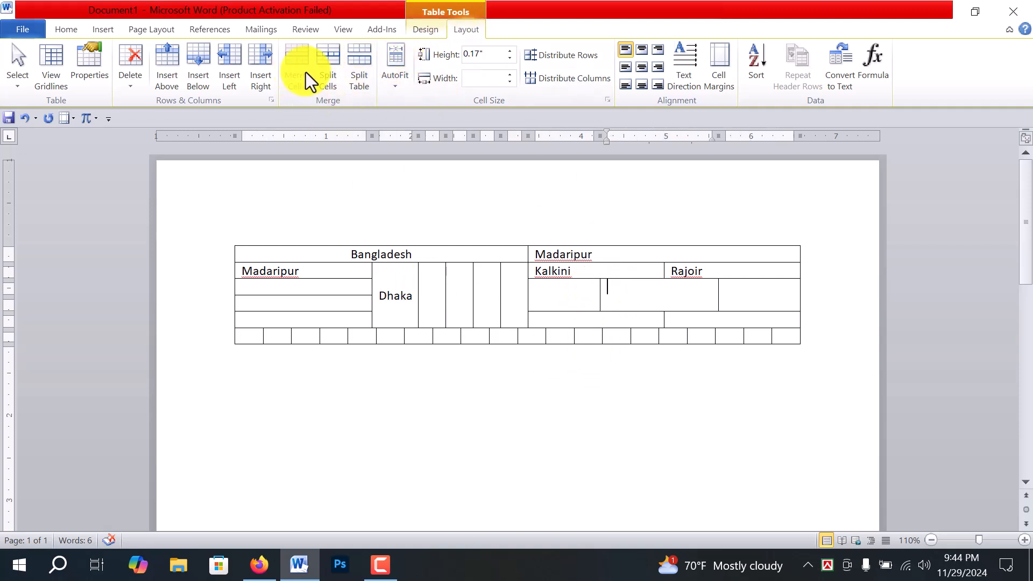
{"action": "left_click", "coordinate": [334, 69]}
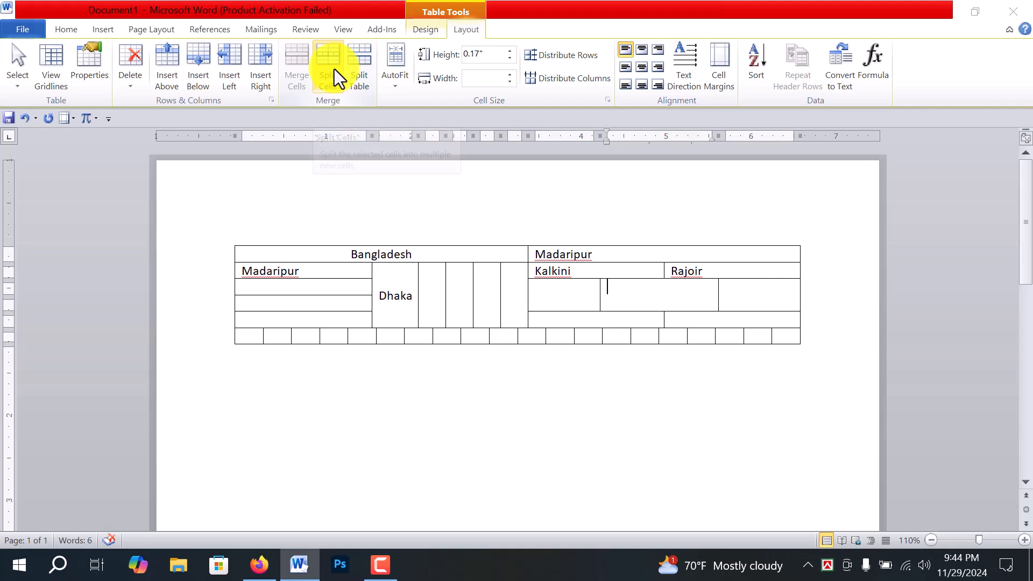
{"action": "left_click", "coordinate": [715, 152]}
{"action": "left_click", "coordinate": [715, 152]}
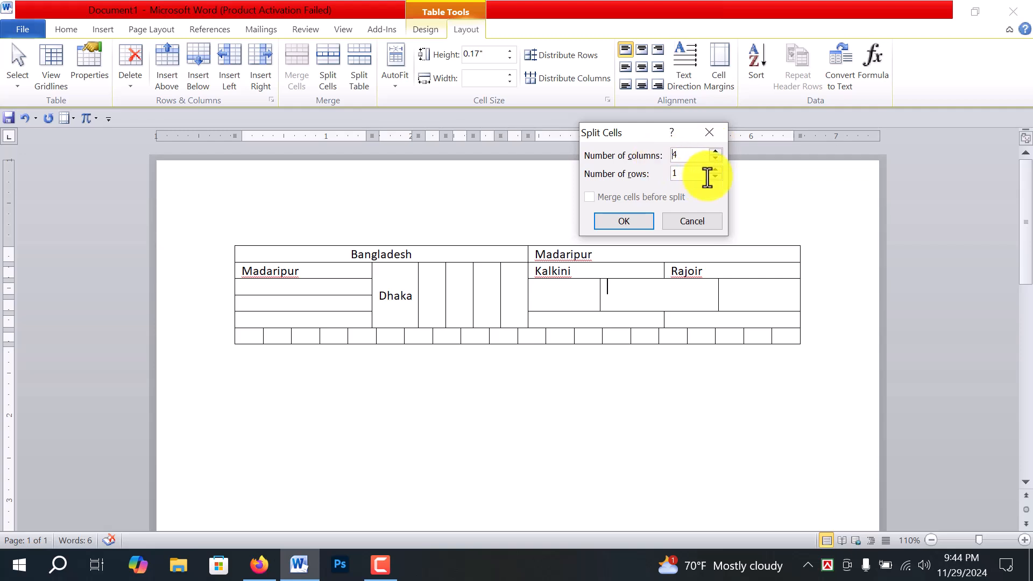
{"action": "left_click", "coordinate": [716, 171]}
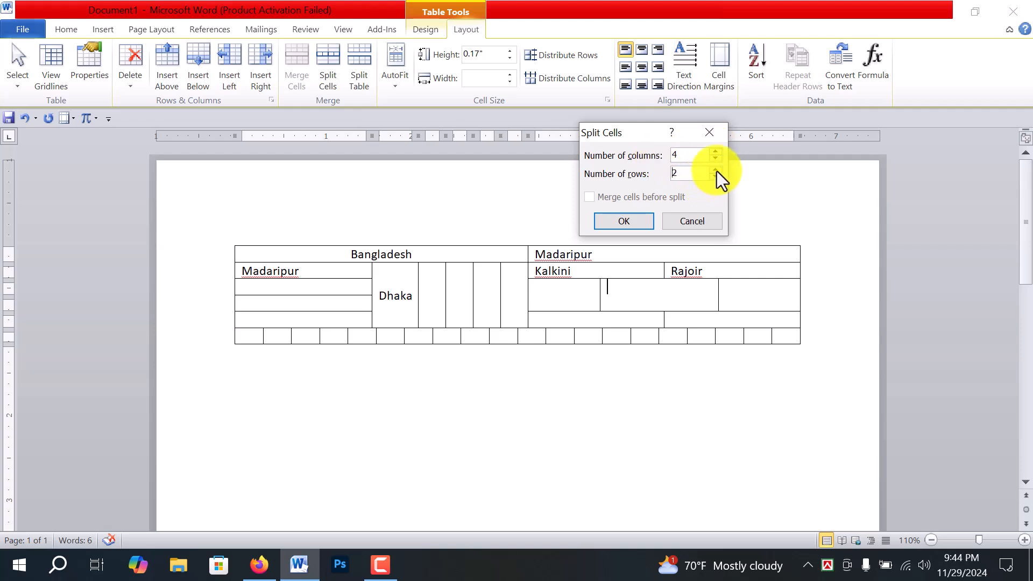
{"action": "left_click", "coordinate": [622, 224]}
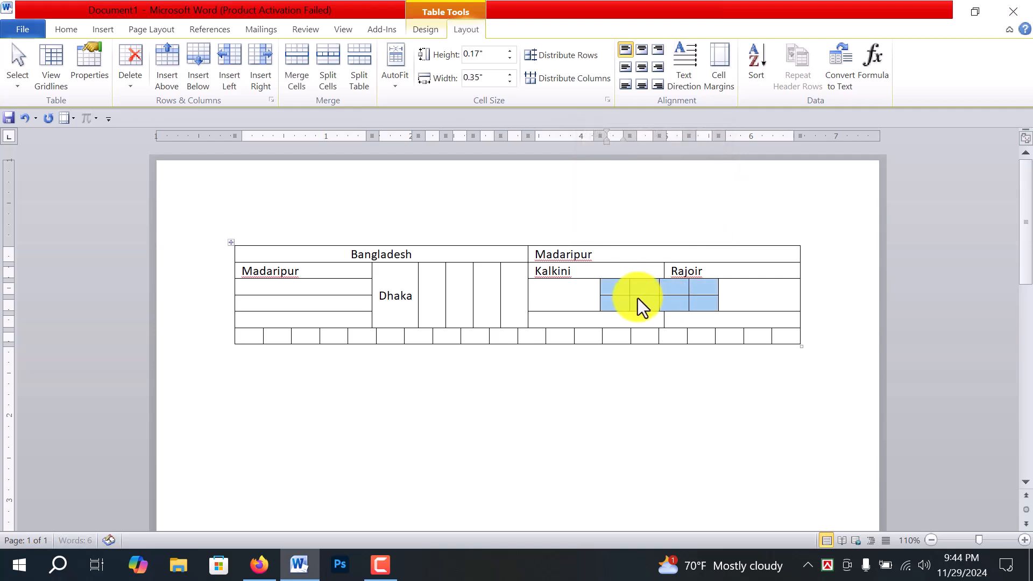
{"action": "left_click", "coordinate": [563, 293]}
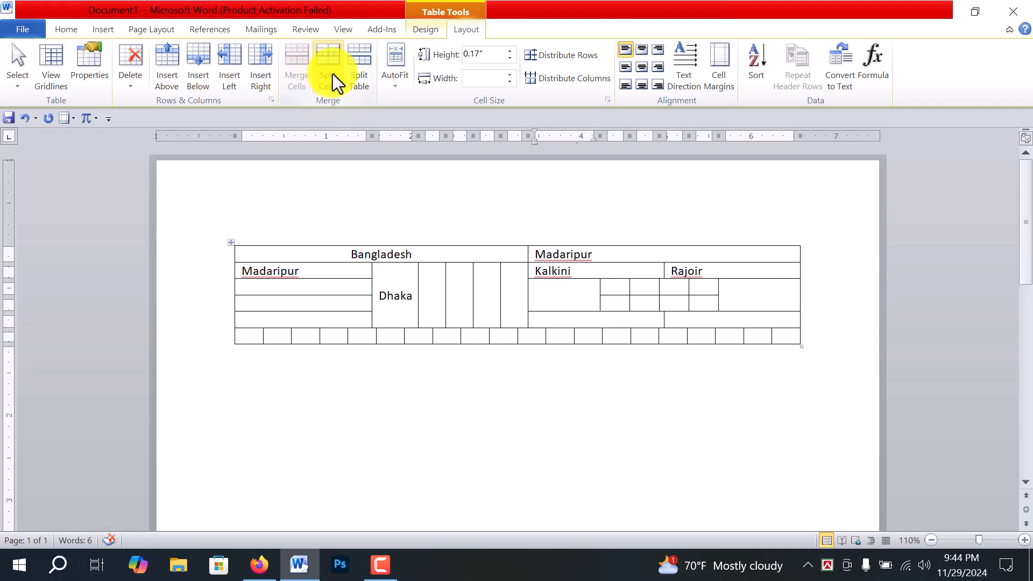
{"action": "left_click", "coordinate": [462, 298]}
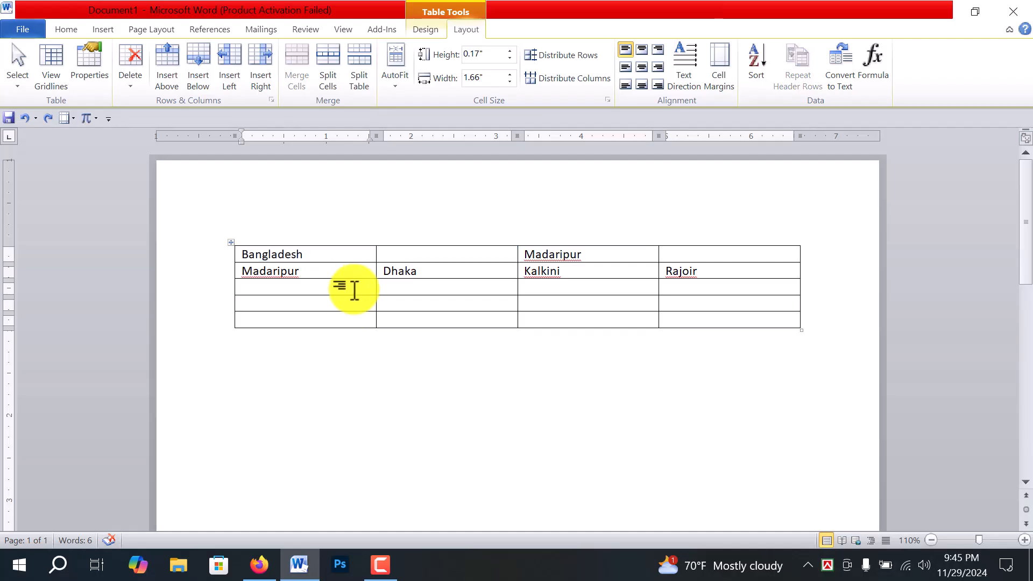
Step: Split the table at the first empty row so the three empty rows form a separate table
{"action": "left_click", "coordinate": [323, 292]}
{"action": "left_click_drag", "start_coordinate": [329, 289], "coordinate": [454, 293]}
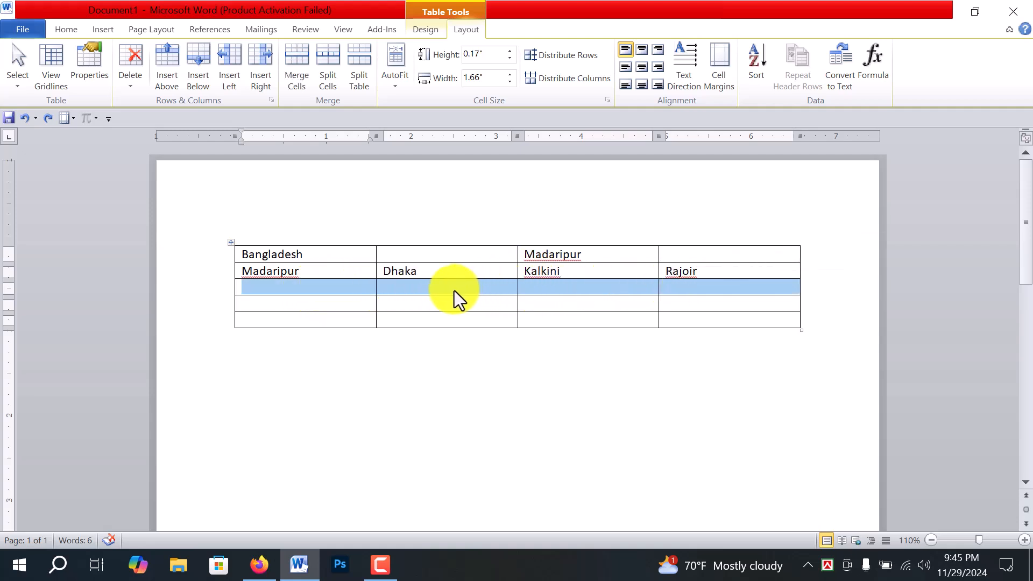
{"action": "left_click", "coordinate": [455, 291]}
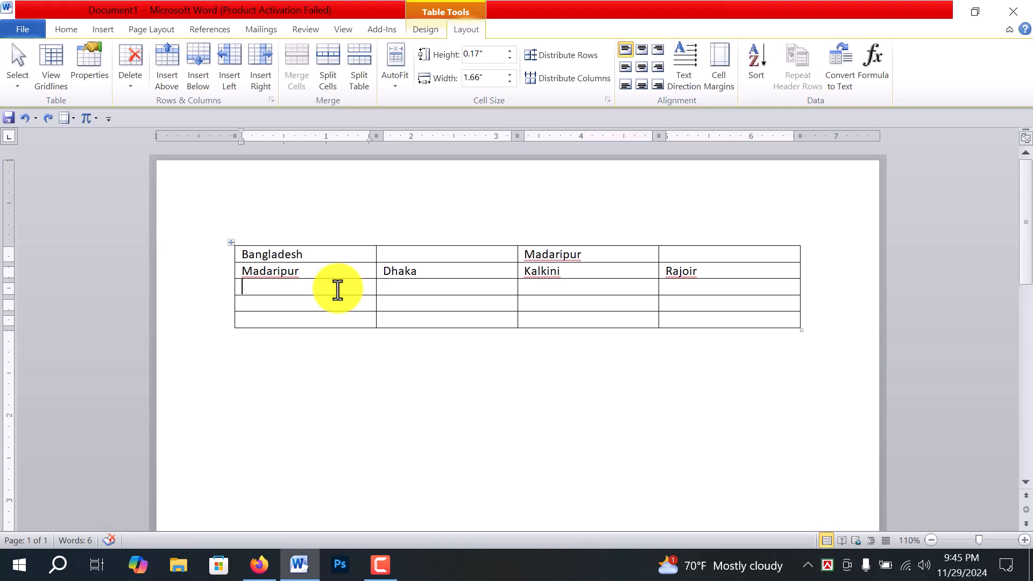
{"action": "left_click", "coordinate": [548, 289]}
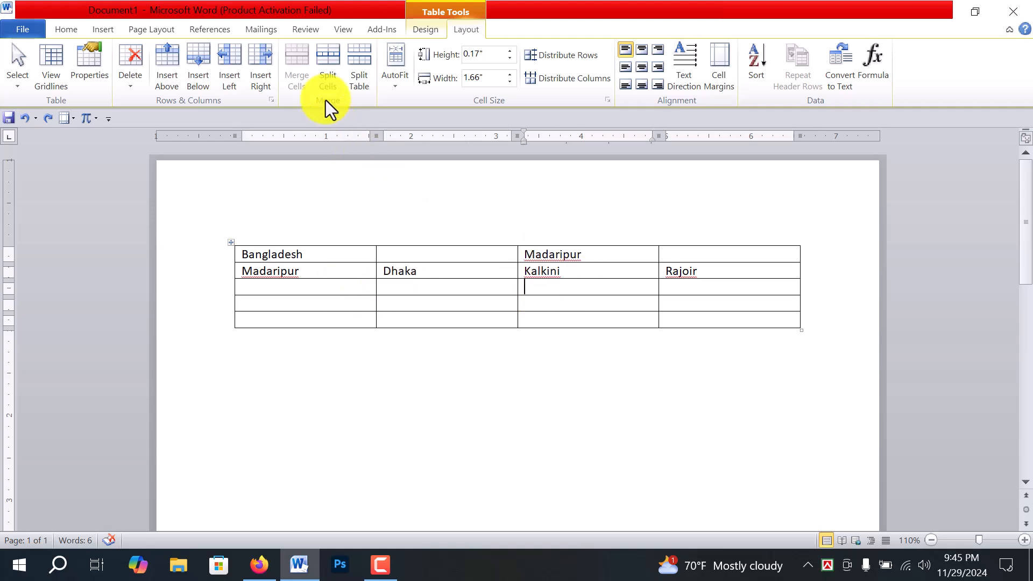
{"action": "left_click", "coordinate": [358, 67]}
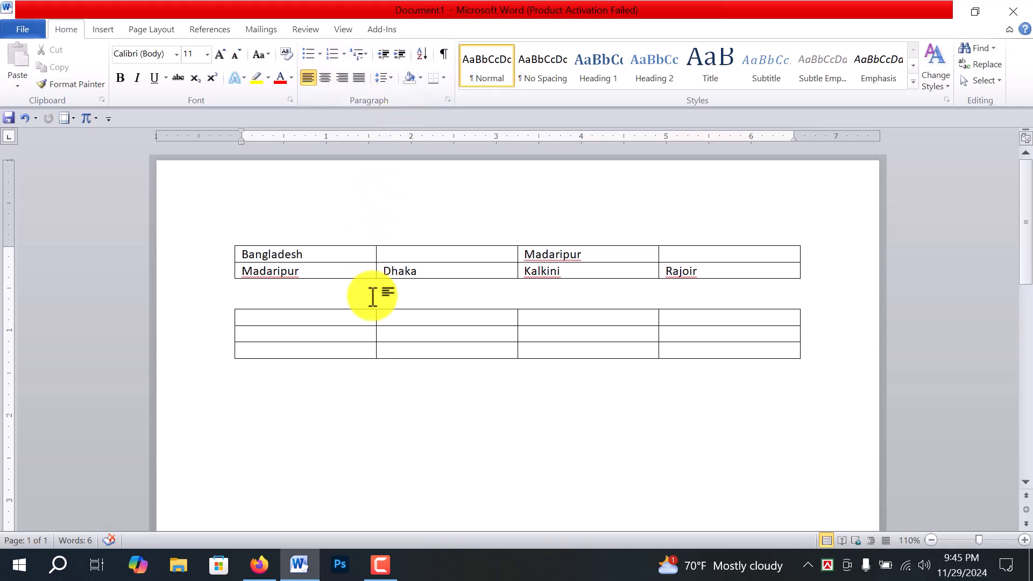
Step: Add blank lines between the two tables, then delete all the space between them to rejoin them
{"action": "key", "text": "Return"}
{"action": "key", "text": "Return"}
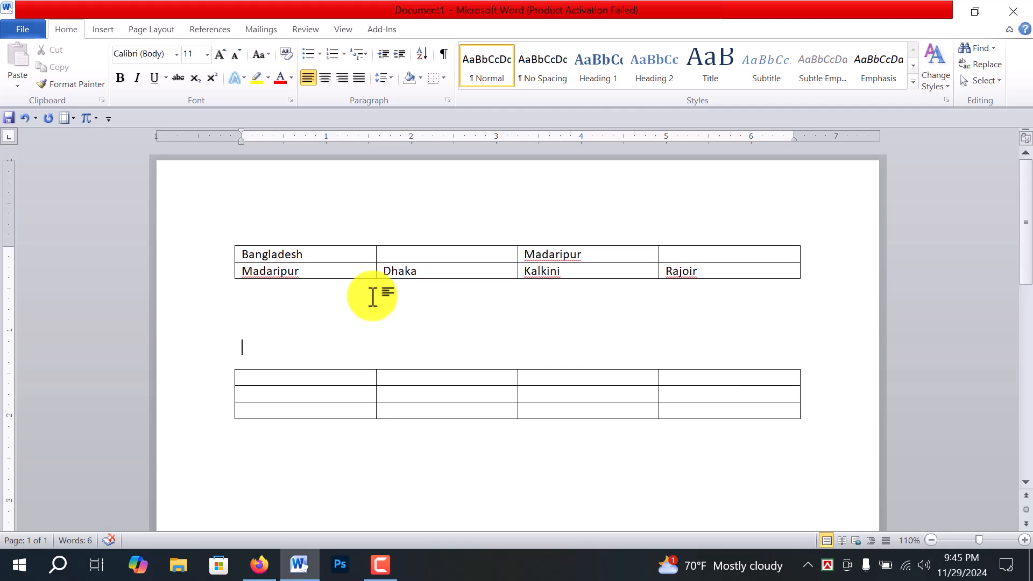
{"action": "key", "text": "BackSpace"}
{"action": "key", "text": "BackSpace"}
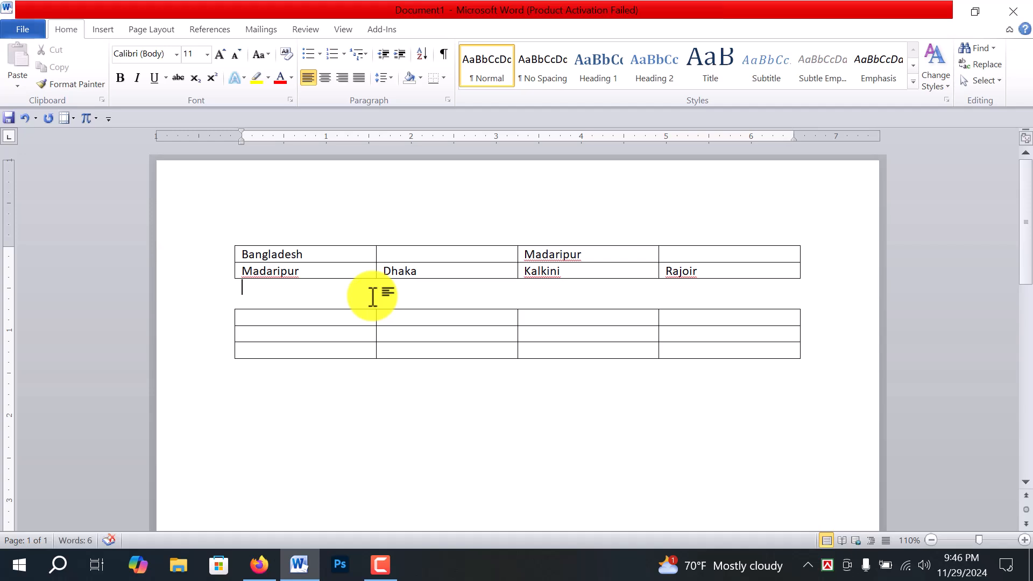
{"action": "key", "text": "Delete"}
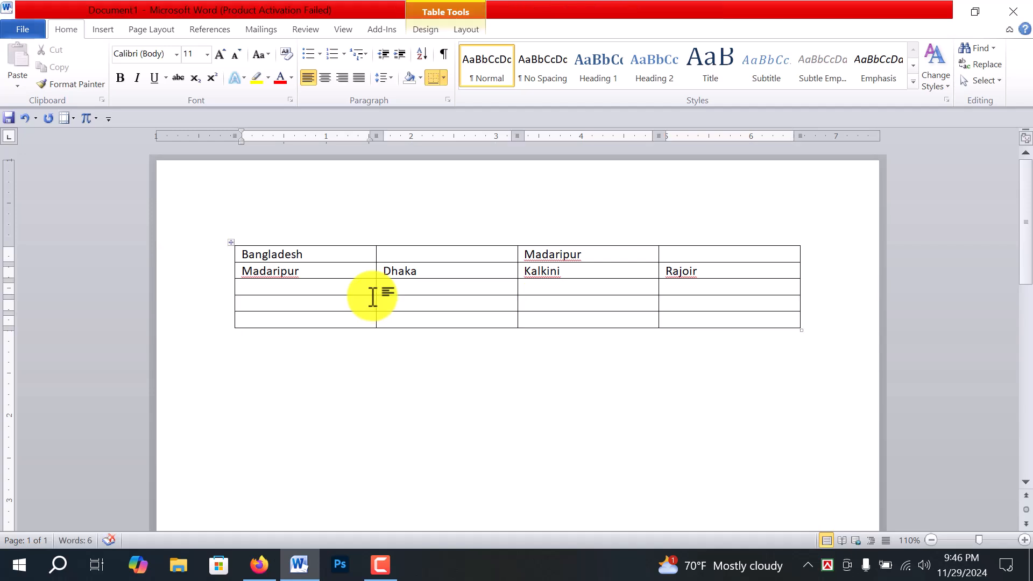
Step: Split the table at the second row, starting with Madaripur and Dhaka, and undo the split
{"action": "left_click", "coordinate": [422, 288]}
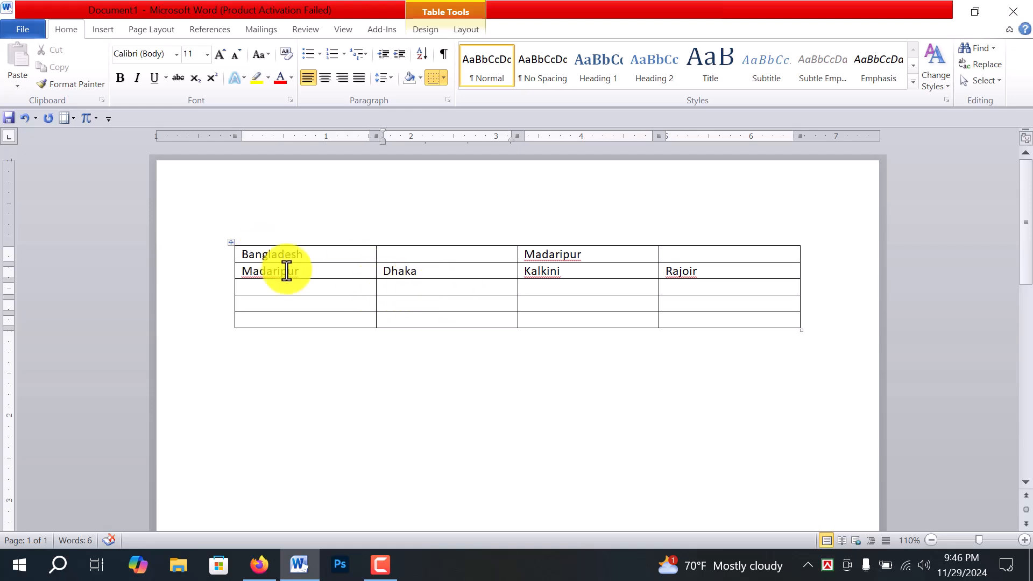
{"action": "left_click", "coordinate": [328, 268]}
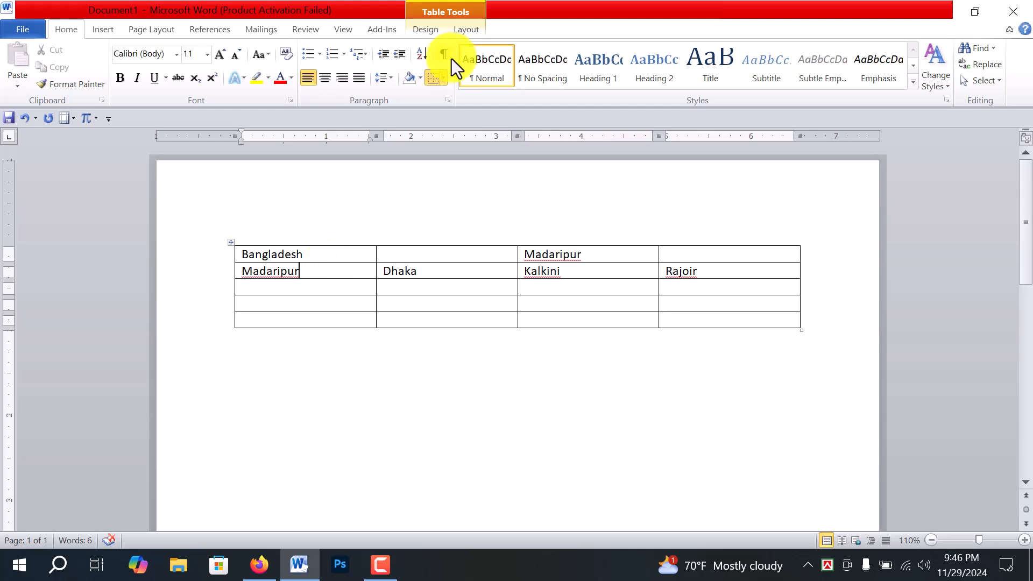
{"action": "left_click", "coordinate": [469, 25]}
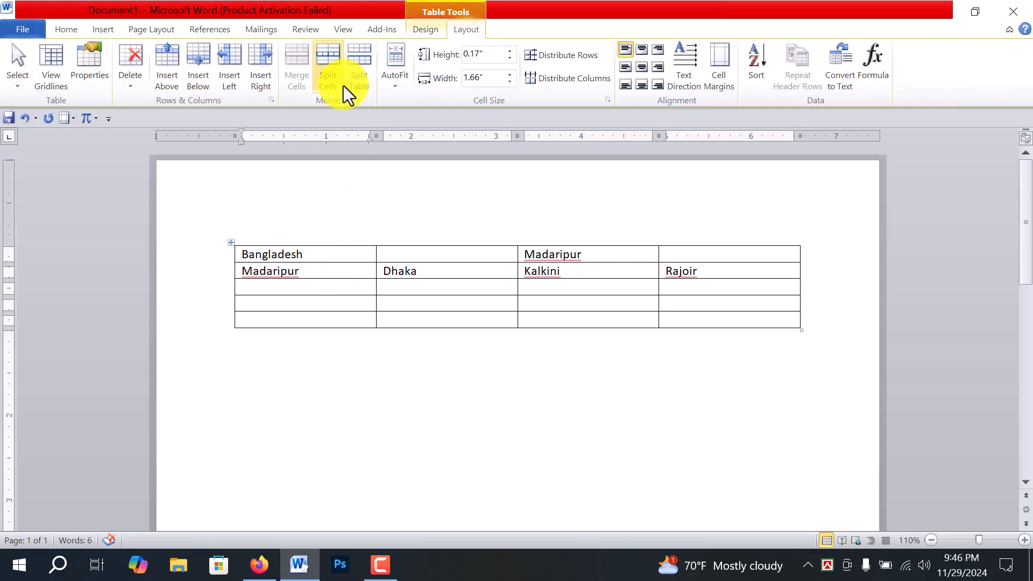
{"action": "left_click", "coordinate": [358, 72]}
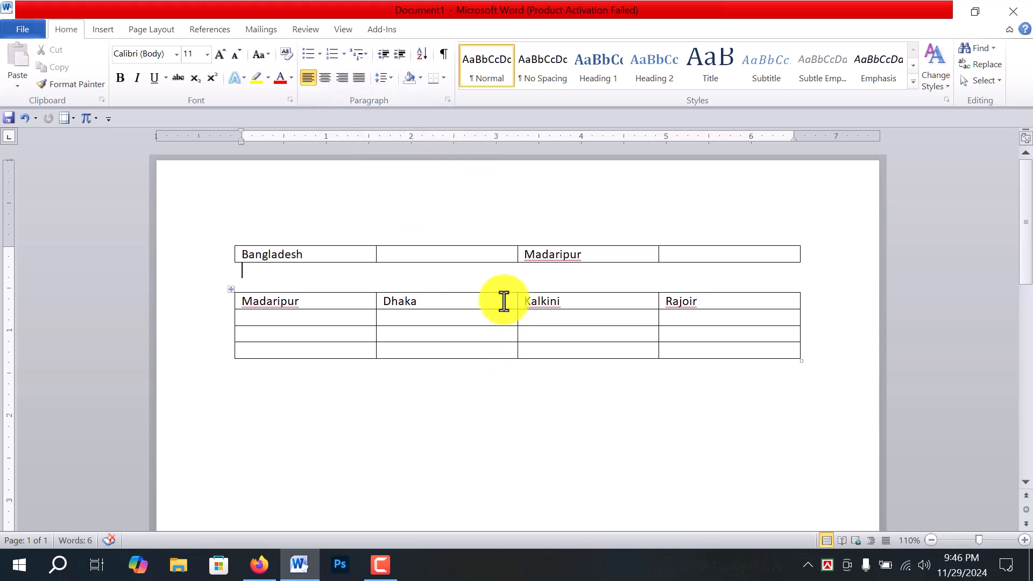
{"action": "left_click", "coordinate": [24, 117]}
Step: Apply Split Table from the first row to insert a blank line above the whole table
{"action": "left_click", "coordinate": [408, 254]}
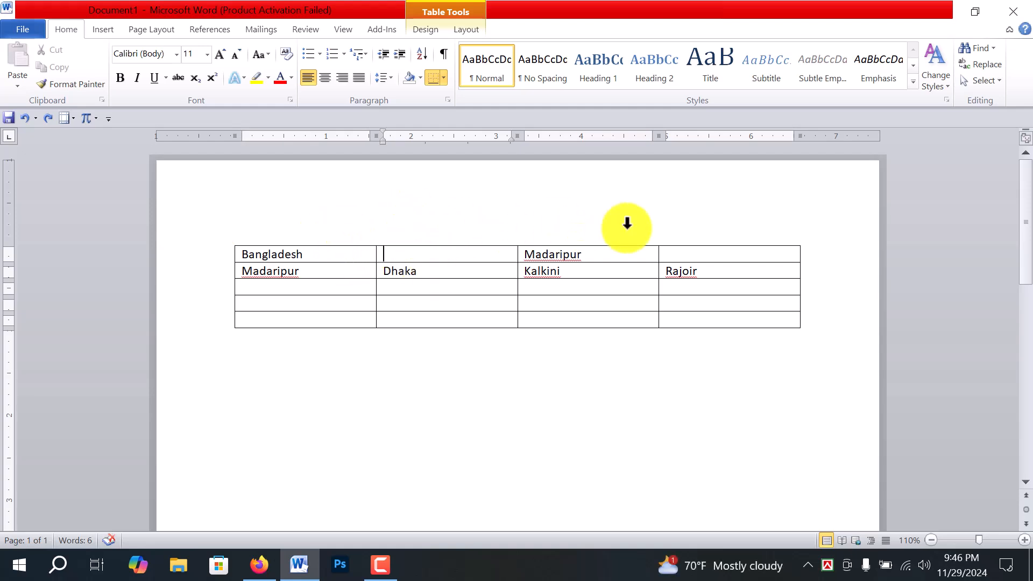
{"action": "left_click", "coordinate": [444, 237]}
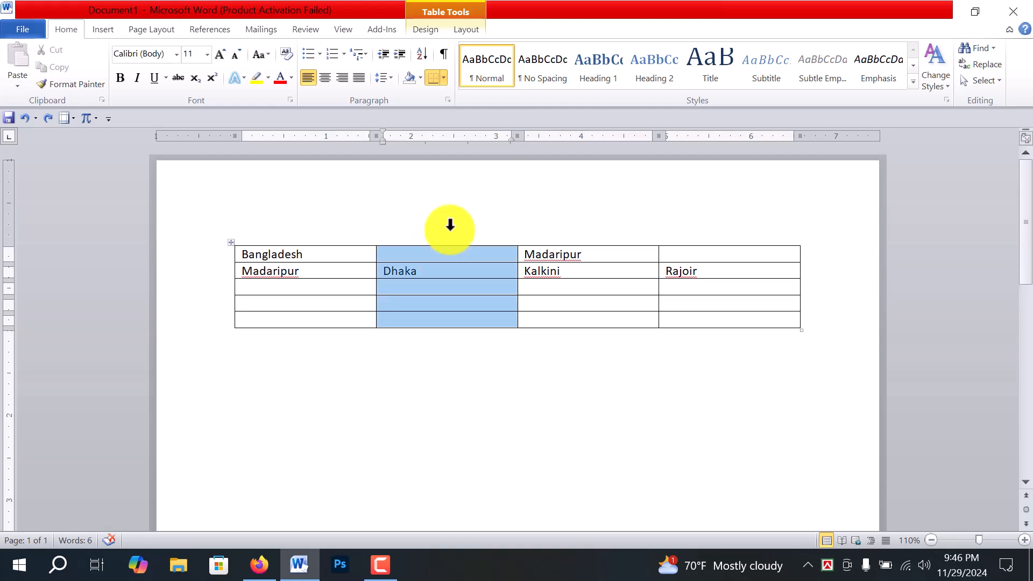
{"action": "left_click", "coordinate": [417, 257]}
{"action": "left_click", "coordinate": [354, 273]}
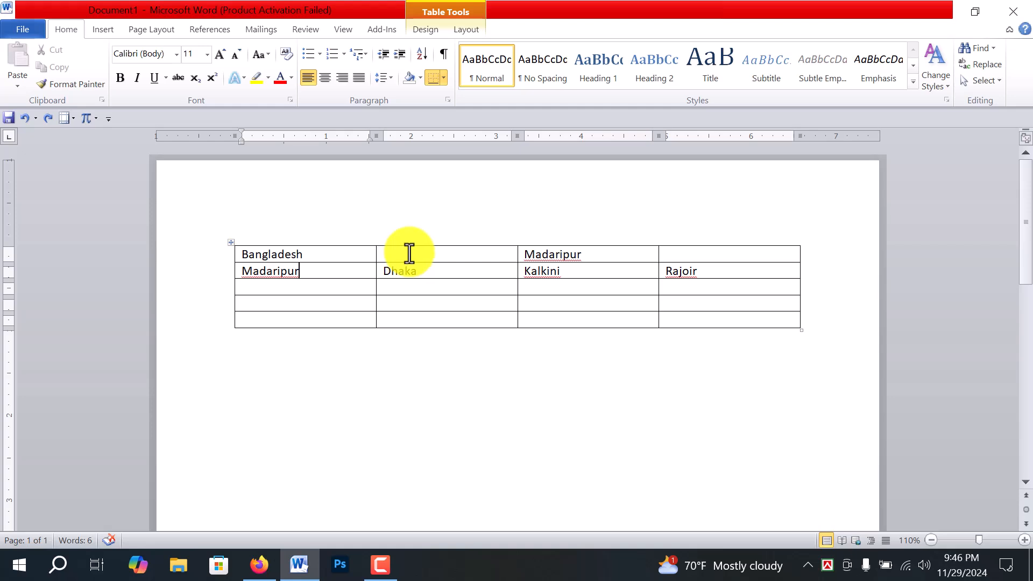
{"action": "left_click", "coordinate": [473, 28]}
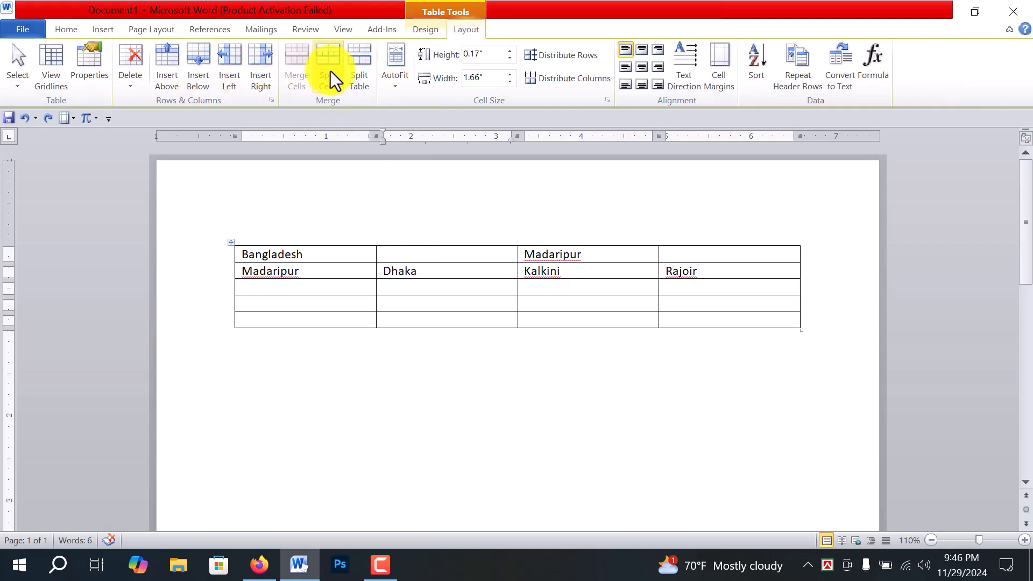
{"action": "left_click", "coordinate": [359, 62]}
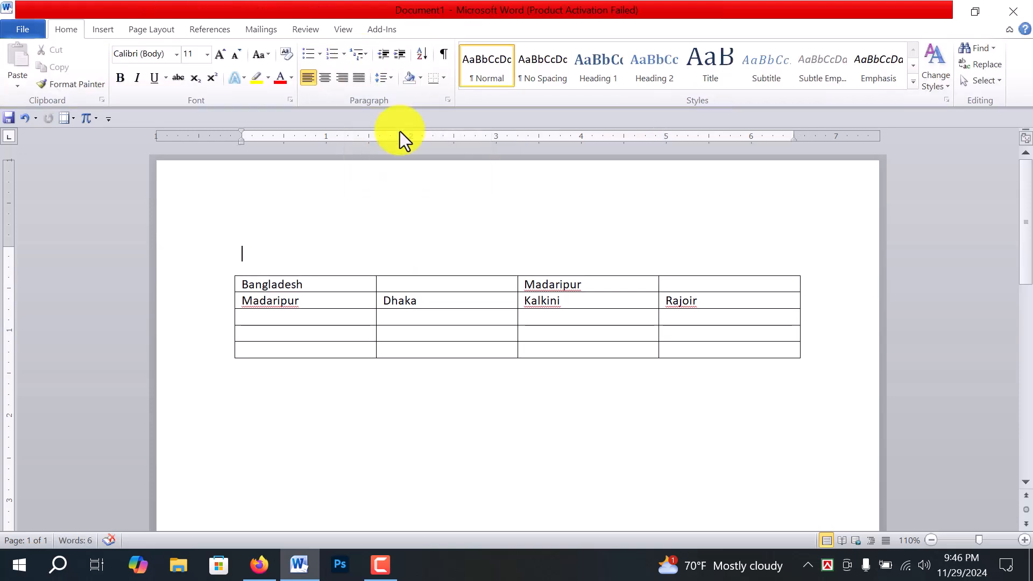
Step: Enter the heading "Bangladesh" on the blank line above the table, correcting its spelling
{"action": "type", "text": "Banglaesh"}
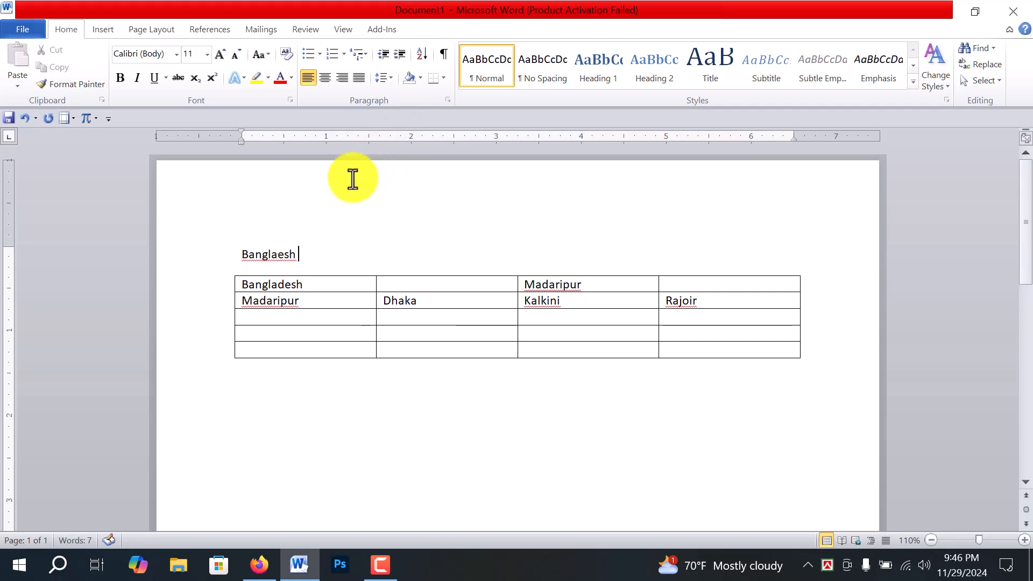
{"action": "key", "text": "BackSpace"}
{"action": "key", "text": "BackSpace"}
{"action": "key", "text": "BackSpace"}
{"action": "key", "text": "BackSpace"}
{"action": "key", "text": "BackSpace"}
{"action": "key", "text": "BackSpace"}
{"action": "key", "text": "BackSpace"}
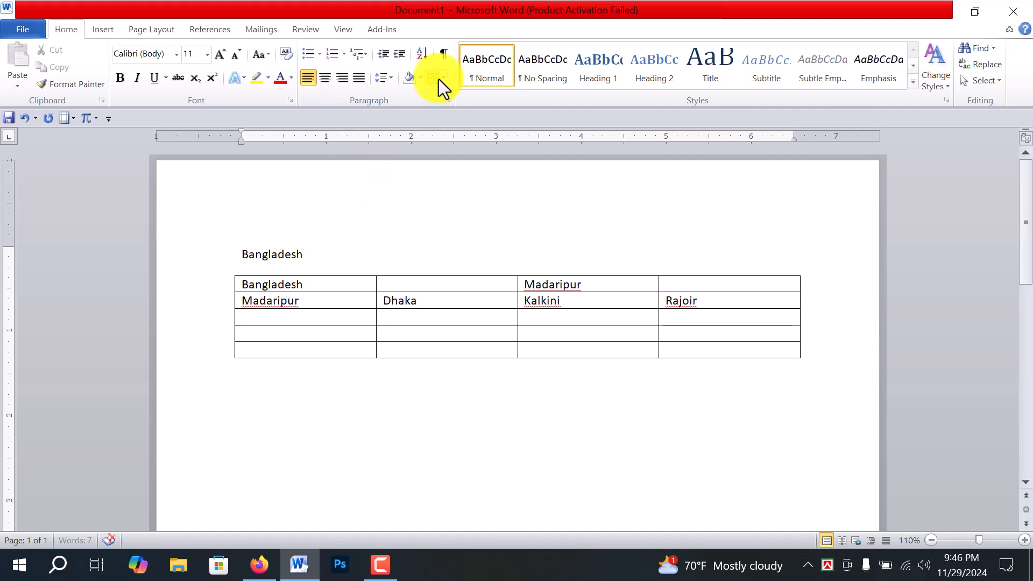
Step: Center the Bangladesh heading above the table, make it bold and increase its font size by four steps
{"action": "left_click", "coordinate": [325, 81]}
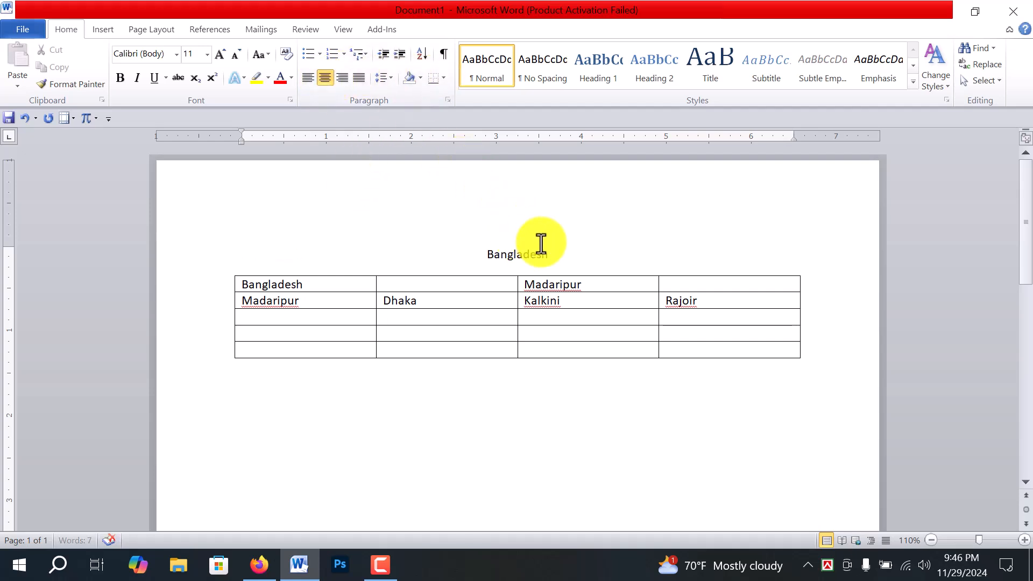
{"action": "left_click_drag", "start_coordinate": [567, 249], "coordinate": [463, 249]}
{"action": "left_click", "coordinate": [120, 78]}
{"action": "left_click", "coordinate": [222, 58]}
{"action": "left_click", "coordinate": [222, 59]}
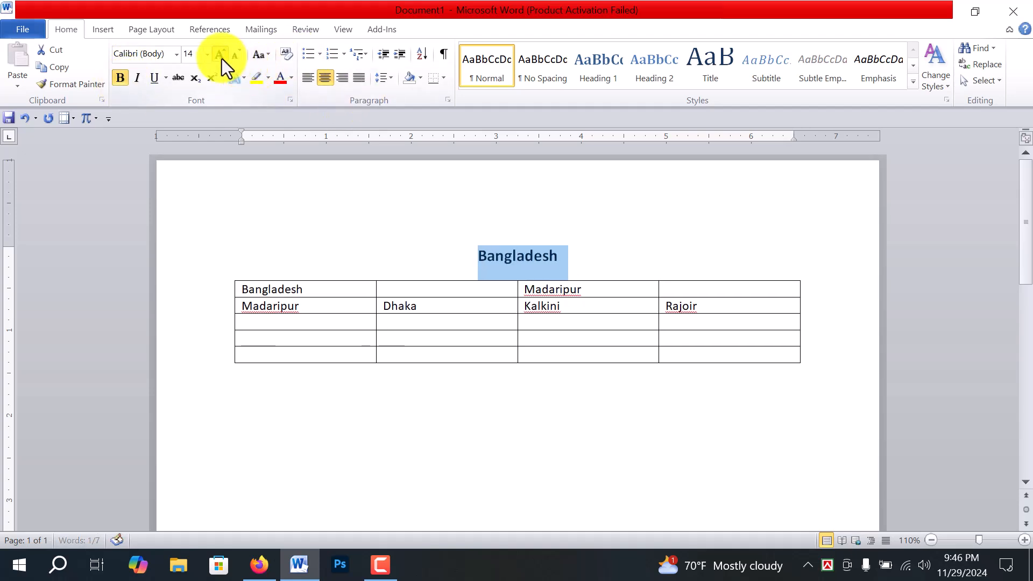
{"action": "left_click", "coordinate": [221, 59]}
{"action": "left_click", "coordinate": [222, 58]}
{"action": "left_click", "coordinate": [480, 370]}
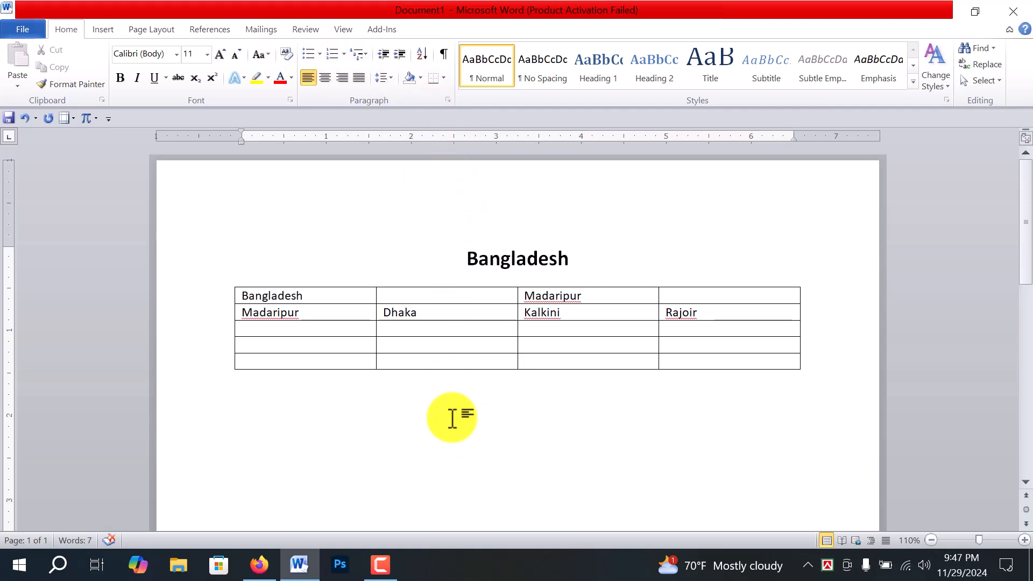
Step: Narrow the table's first three columns by moving their borders inward, making the first column about 0.89 inches wide
{"action": "left_click", "coordinate": [456, 296]}
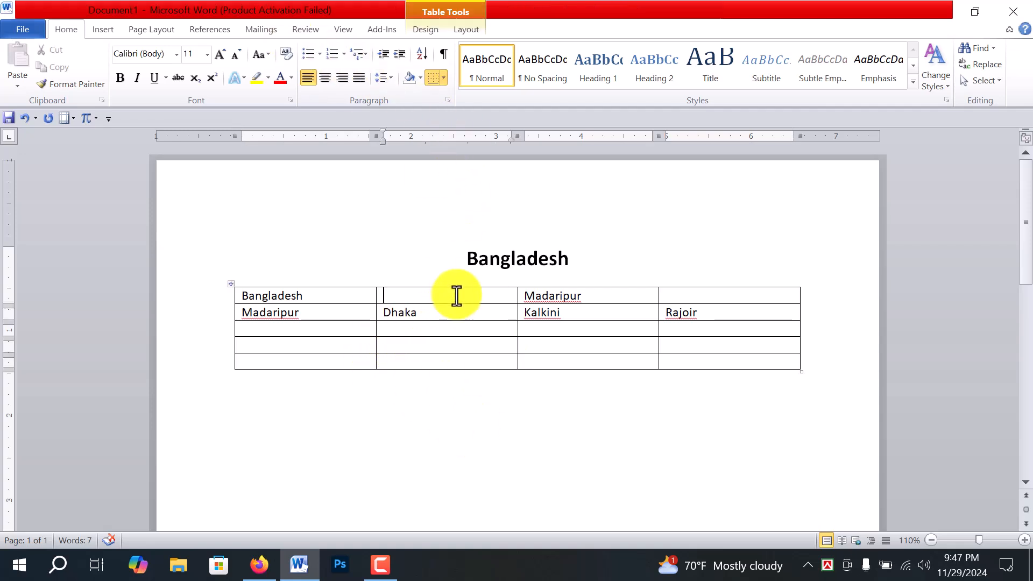
{"action": "left_click", "coordinate": [448, 395]}
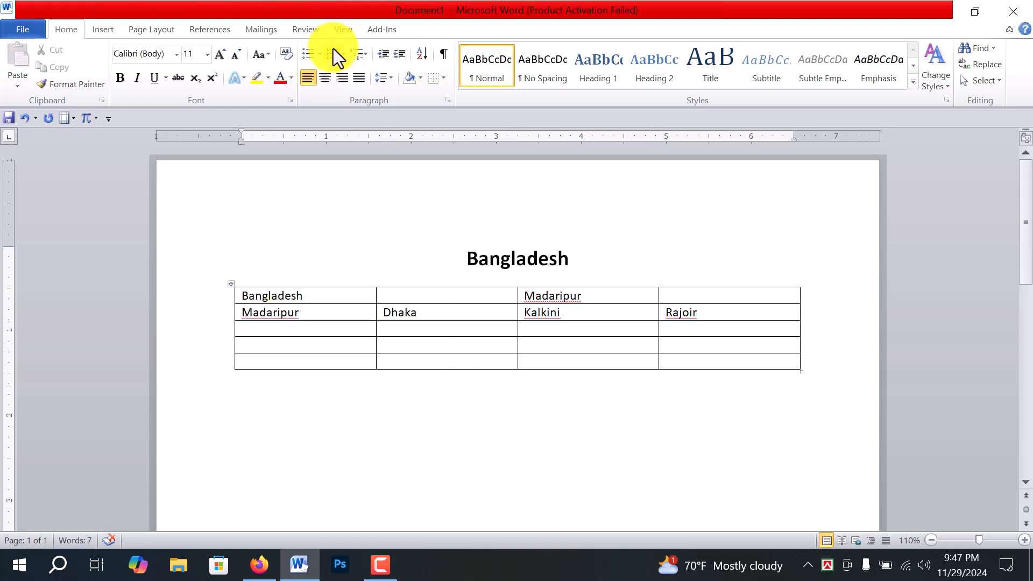
{"action": "left_click", "coordinate": [469, 297]}
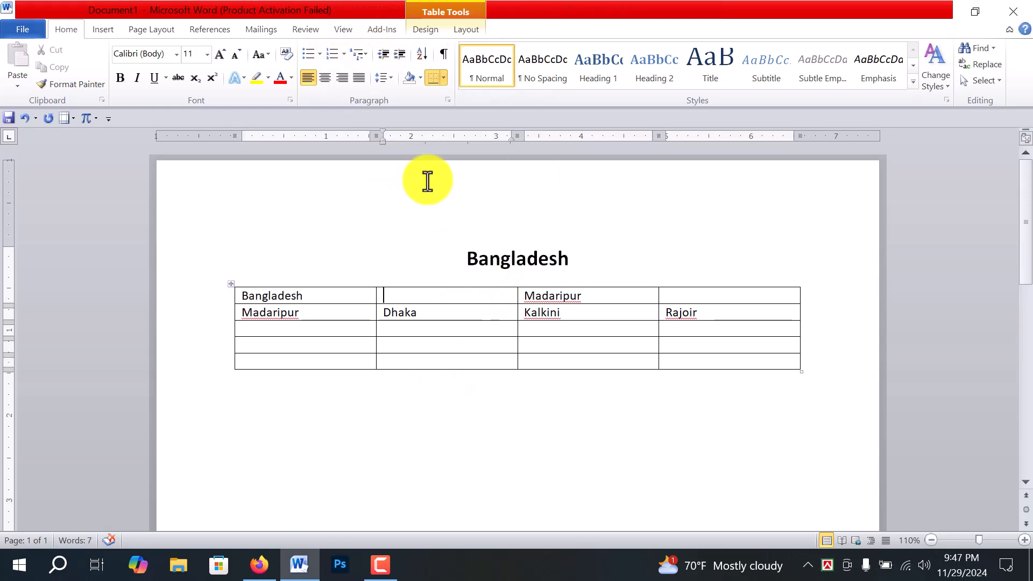
{"action": "left_click", "coordinate": [471, 31]}
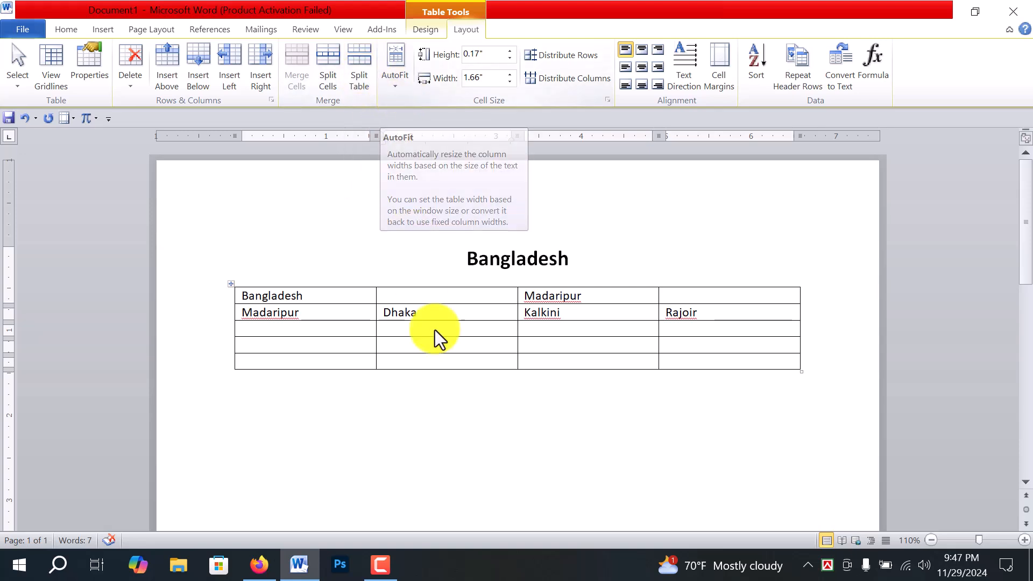
{"action": "left_click", "coordinate": [316, 298]}
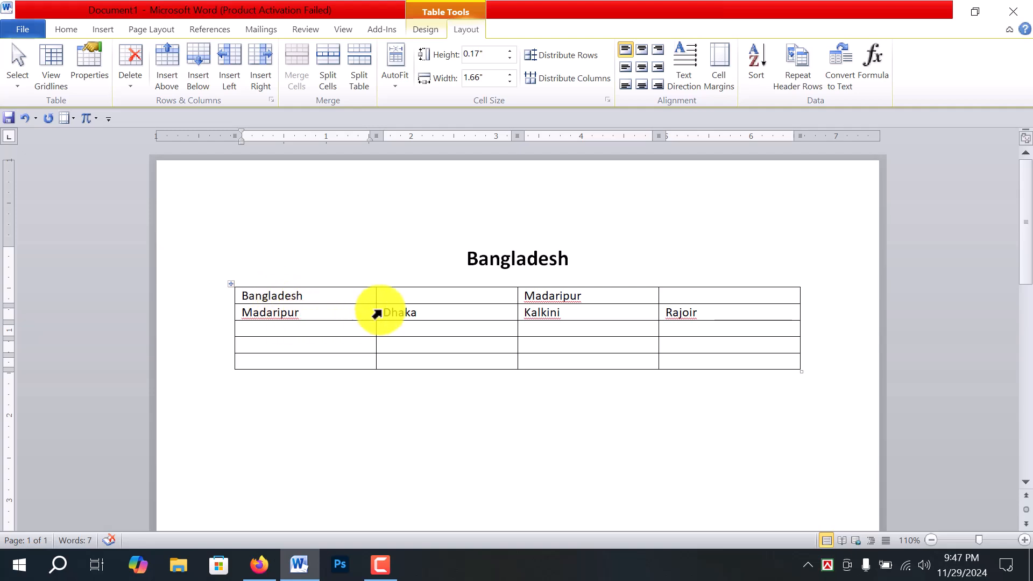
{"action": "left_click", "coordinate": [330, 316]}
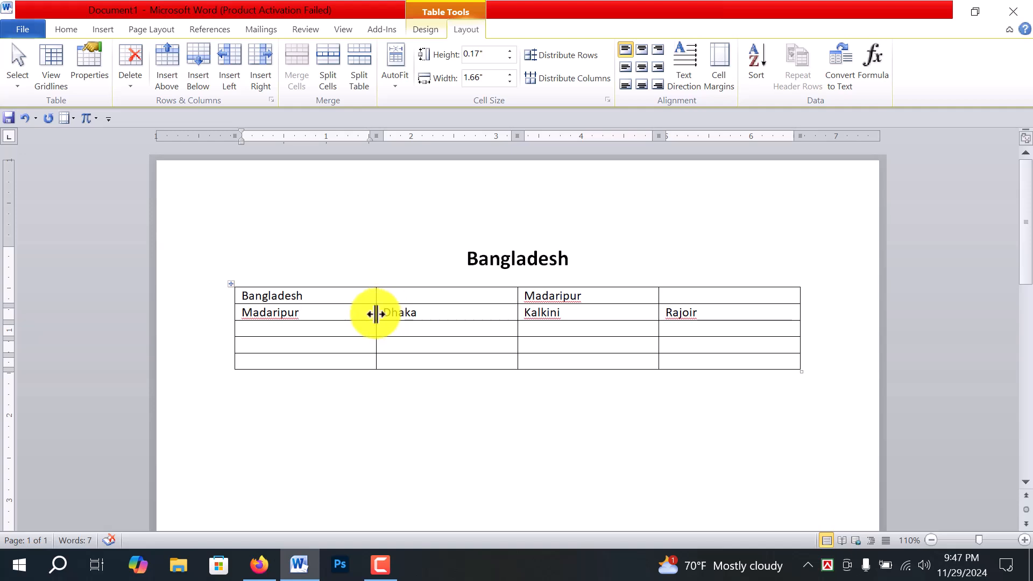
{"action": "left_click_drag", "start_coordinate": [376, 314], "coordinate": [311, 330]}
{"action": "left_click_drag", "start_coordinate": [516, 330], "coordinate": [374, 334]}
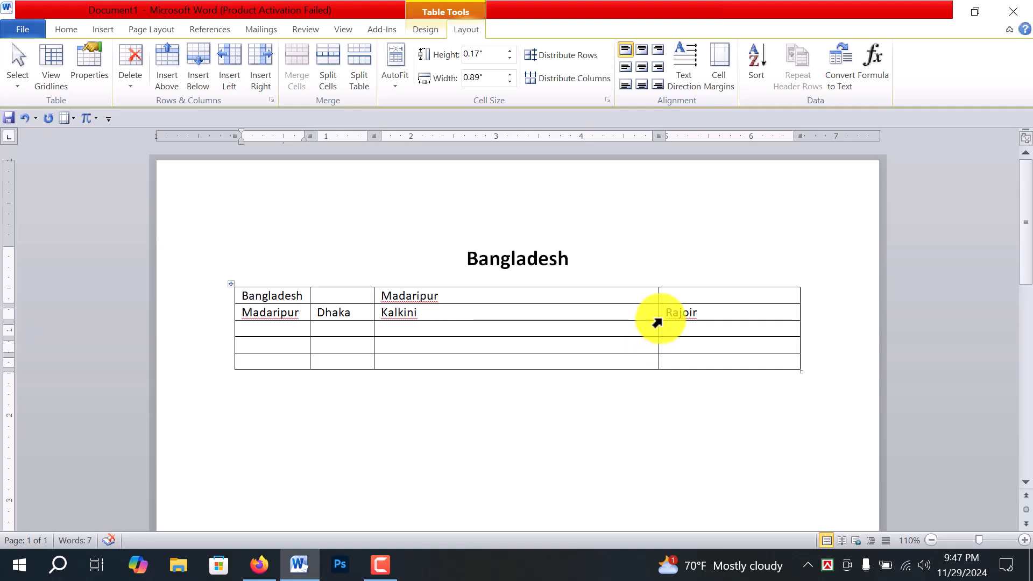
{"action": "left_click_drag", "start_coordinate": [657, 313], "coordinate": [460, 313]}
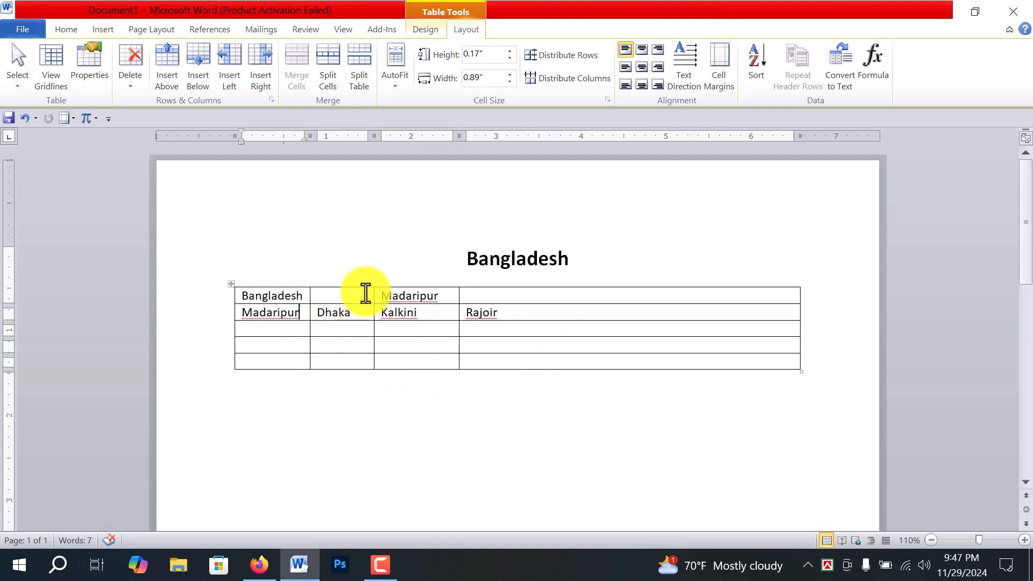
Step: Apply AutoFit Contents to the table, followed by AutoFit Window to stretch it across the page width
{"action": "left_click", "coordinate": [394, 89]}
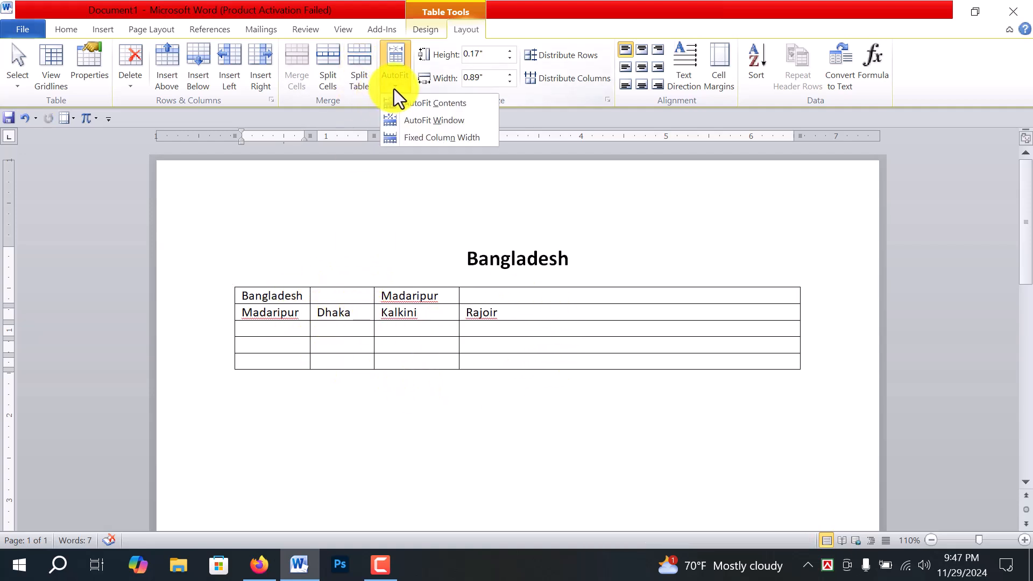
{"action": "left_click", "coordinate": [479, 105]}
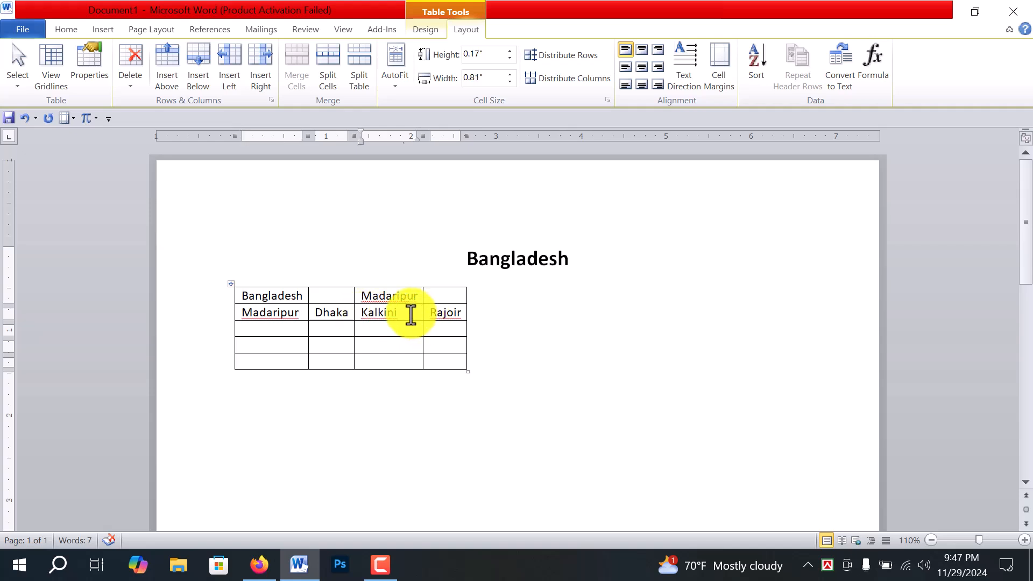
{"action": "left_click", "coordinate": [399, 85]}
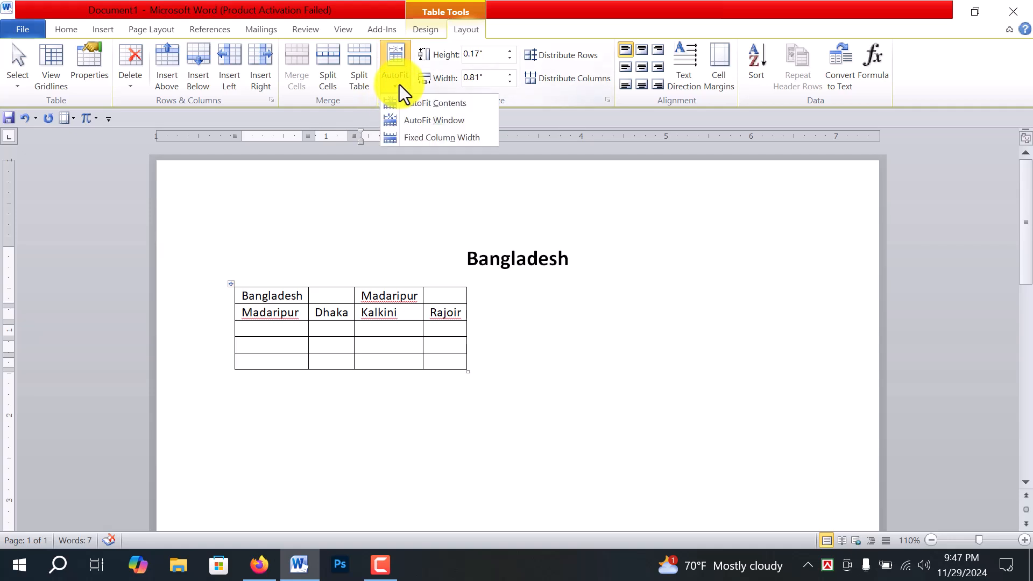
{"action": "left_click", "coordinate": [447, 120]}
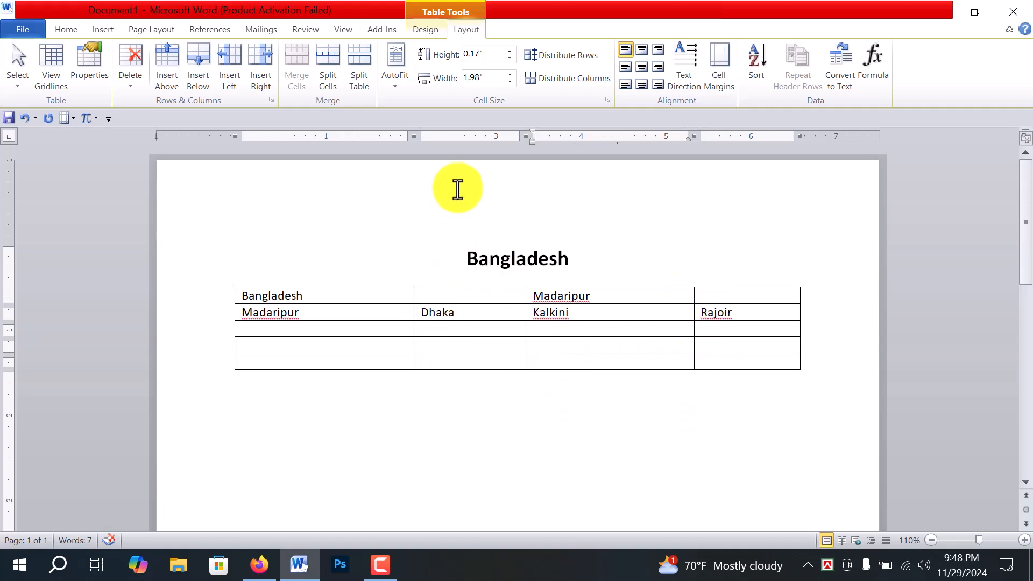
{"action": "left_click", "coordinate": [396, 81]}
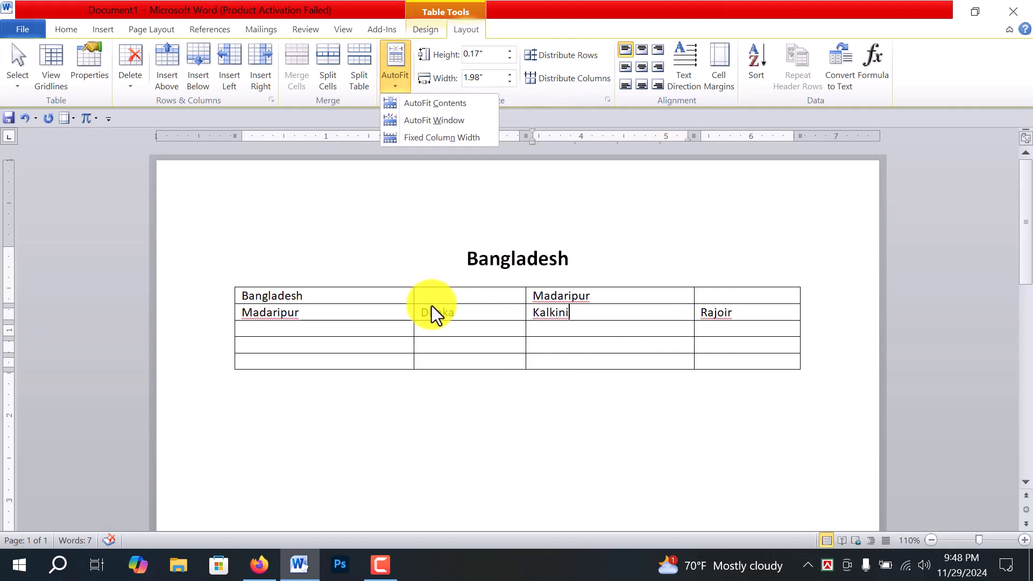
{"action": "left_click", "coordinate": [453, 307]}
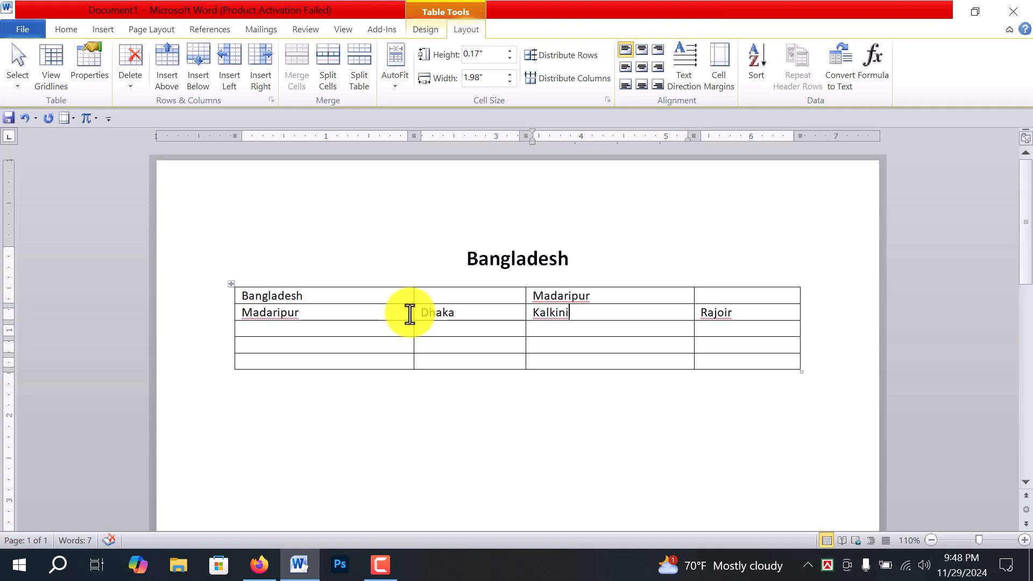
Step: Narrow the table's first column to about 1.2 inches by moving its border
{"action": "left_click_drag", "start_coordinate": [413, 313], "coordinate": [316, 318]}
{"action": "left_click_drag", "start_coordinate": [316, 312], "coordinate": [338, 311]}
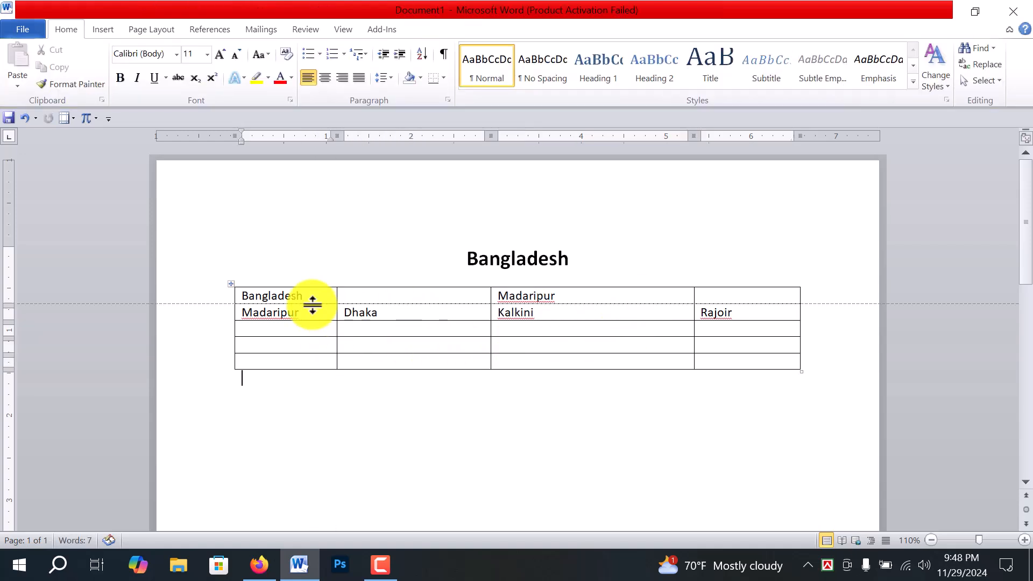
{"action": "left_click", "coordinate": [325, 296]}
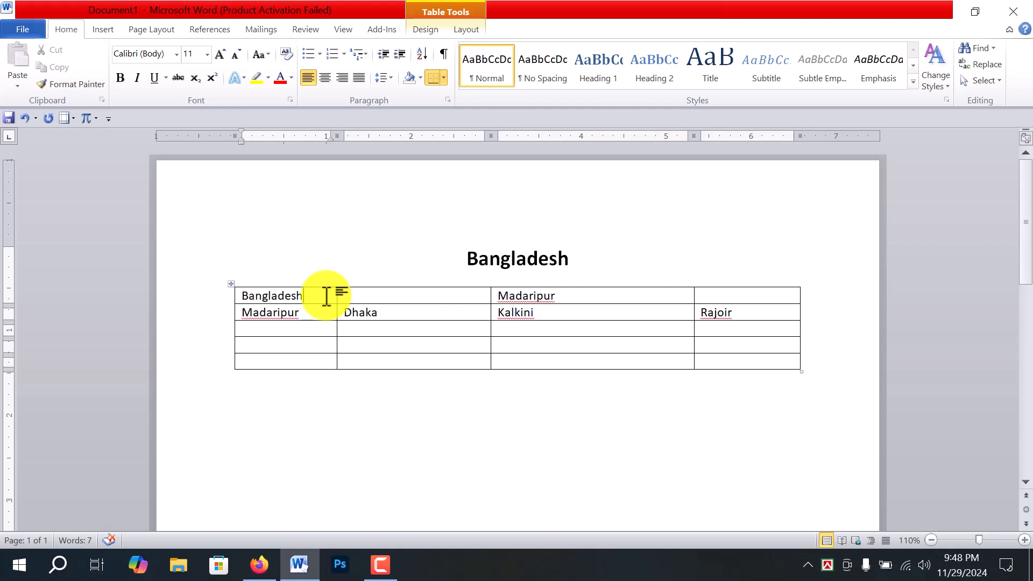
{"action": "left_click", "coordinate": [464, 26]}
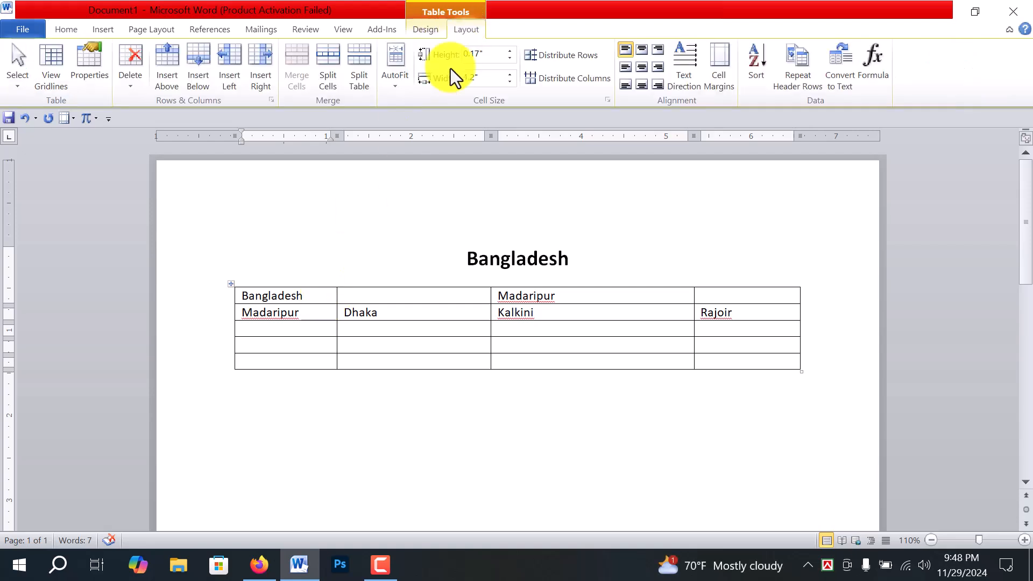
{"action": "left_click", "coordinate": [382, 302]}
{"action": "left_click_drag", "start_coordinate": [382, 302], "coordinate": [346, 305]}
Step: Set the width of the first column, containing the Bangladesh cell, to 2 inches
{"action": "left_click", "coordinate": [314, 298]}
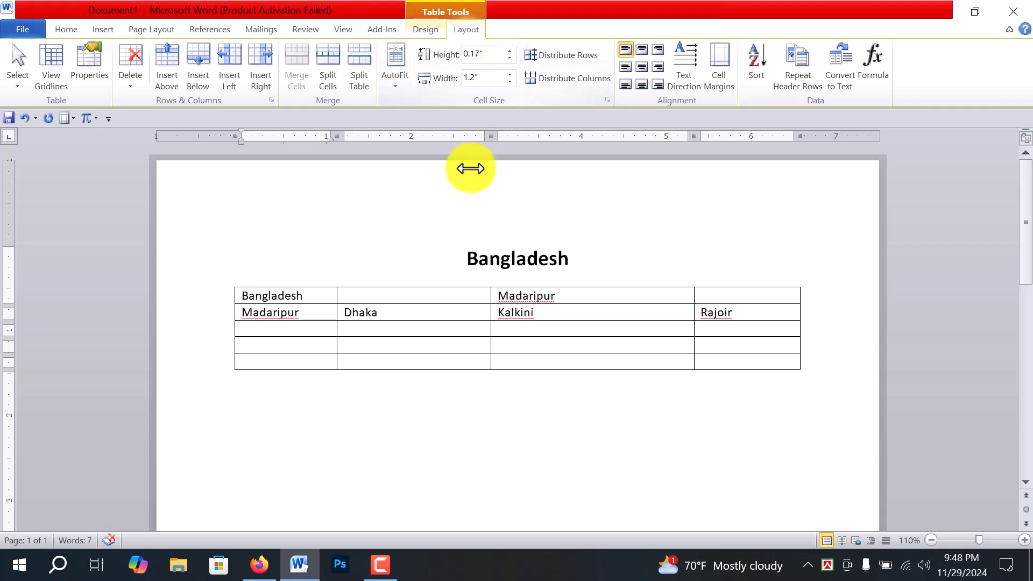
{"action": "left_click", "coordinate": [486, 57]}
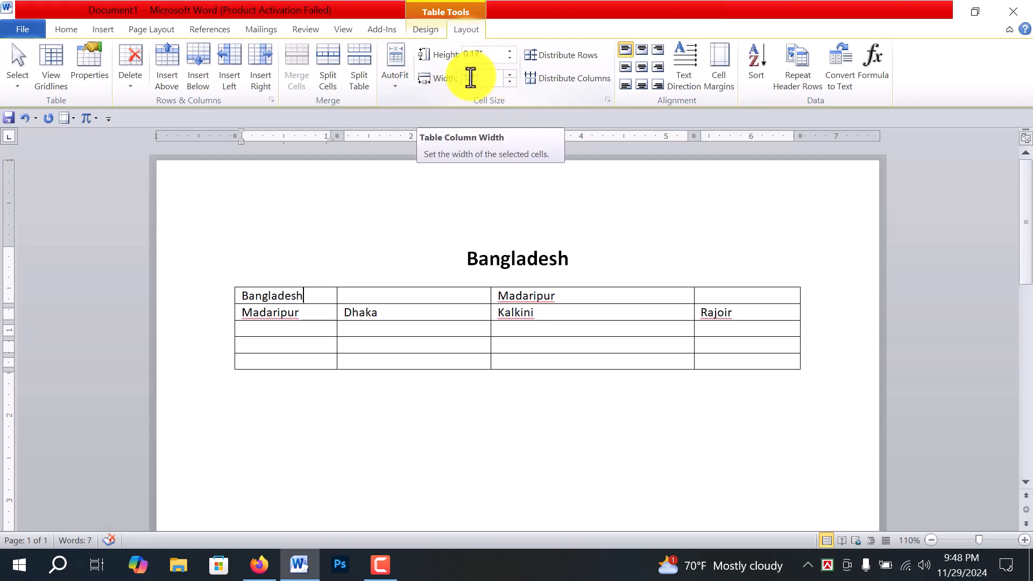
{"action": "left_click", "coordinate": [510, 75]}
{"action": "left_click", "coordinate": [510, 75]}
{"action": "left_click", "coordinate": [511, 74]}
{"action": "left_click", "coordinate": [510, 75]}
{"action": "left_click", "coordinate": [510, 76]}
{"action": "left_click", "coordinate": [510, 76]}
{"action": "left_click", "coordinate": [510, 75]}
{"action": "left_click", "coordinate": [510, 76]}
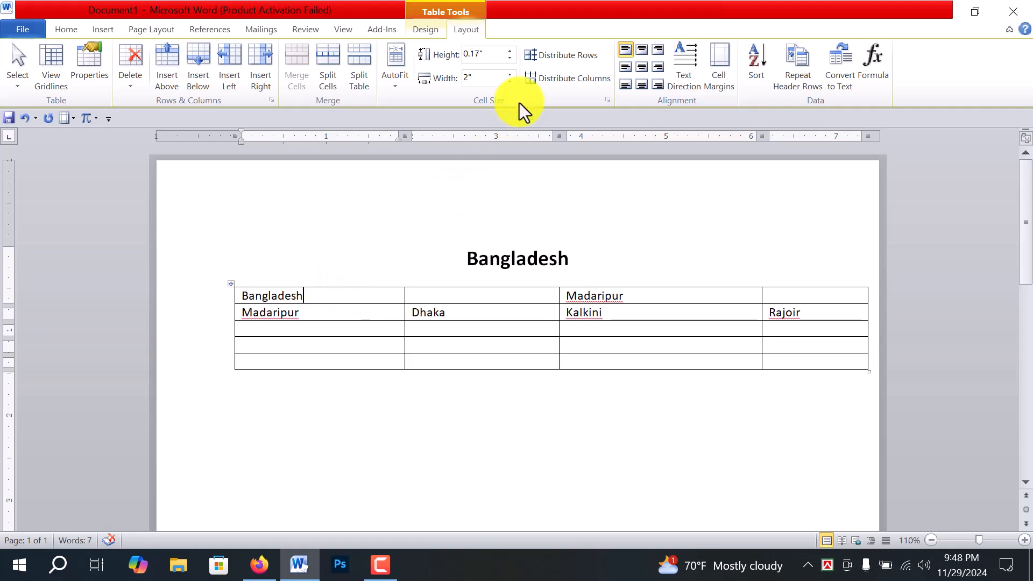
Step: Set the height of the table's first row to 0.5 inches
{"action": "left_click", "coordinate": [511, 52]}
{"action": "left_click", "coordinate": [511, 52]}
{"action": "left_click", "coordinate": [511, 52]}
{"action": "left_click", "coordinate": [511, 52]}
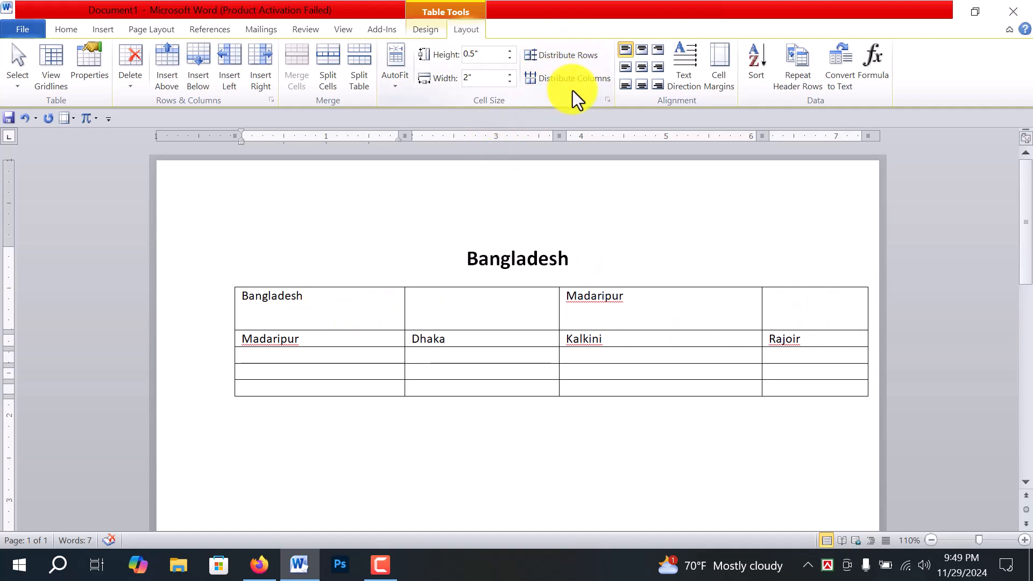
Step: Move the column borders and the table's outer edge inward, and distribute all columns to equal widths
{"action": "left_click", "coordinate": [397, 302]}
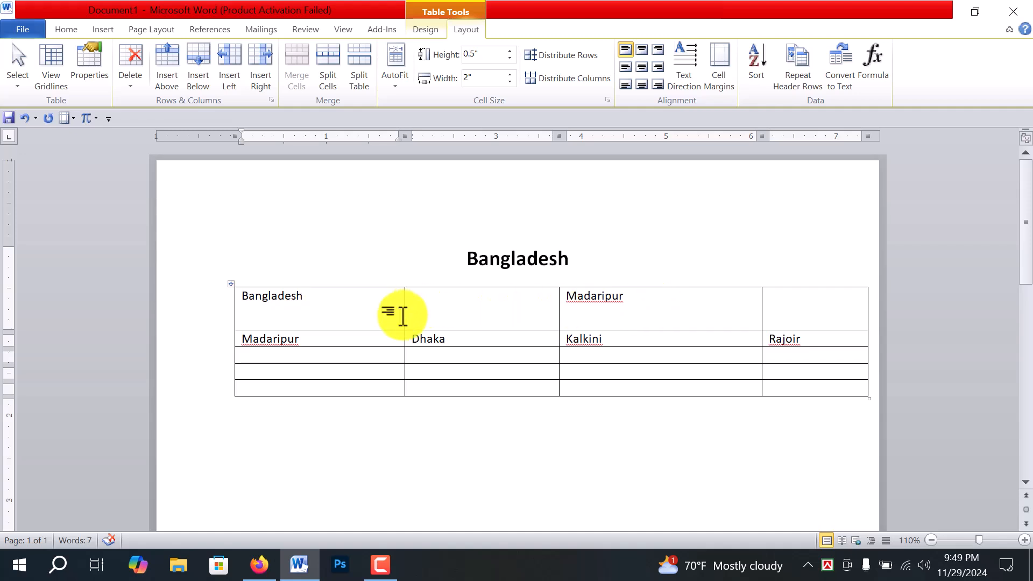
{"action": "left_click_drag", "start_coordinate": [406, 315], "coordinate": [369, 322]}
{"action": "left_click_drag", "start_coordinate": [559, 312], "coordinate": [497, 317]}
{"action": "left_click_drag", "start_coordinate": [761, 308], "coordinate": [667, 318]}
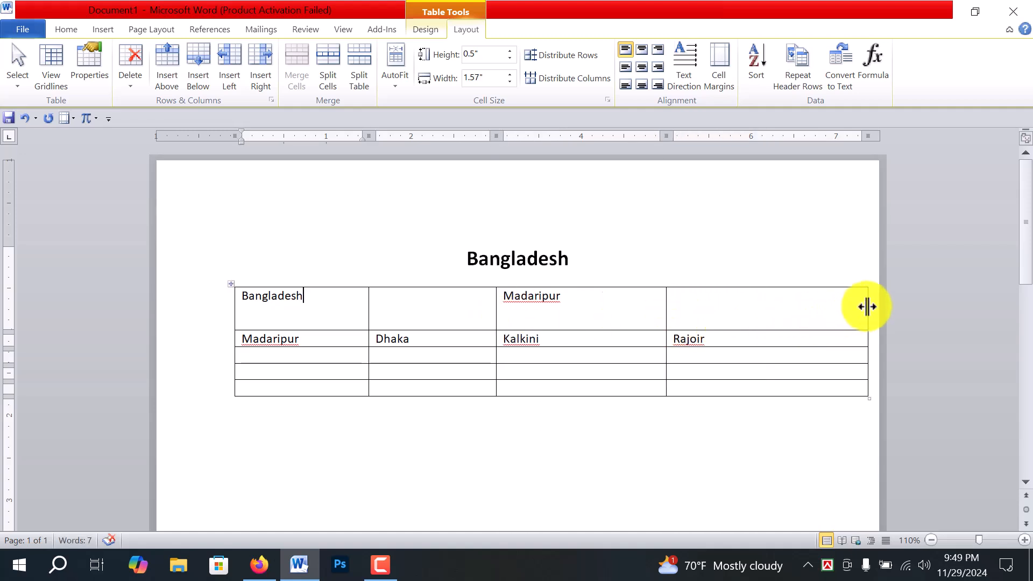
{"action": "left_click_drag", "start_coordinate": [868, 307], "coordinate": [825, 308]}
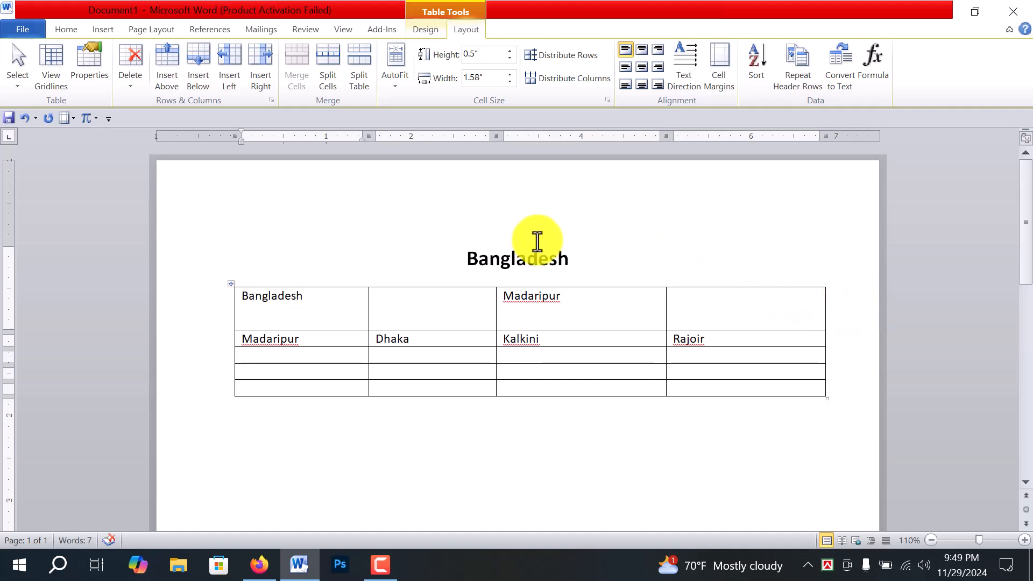
{"action": "left_click", "coordinate": [565, 313]}
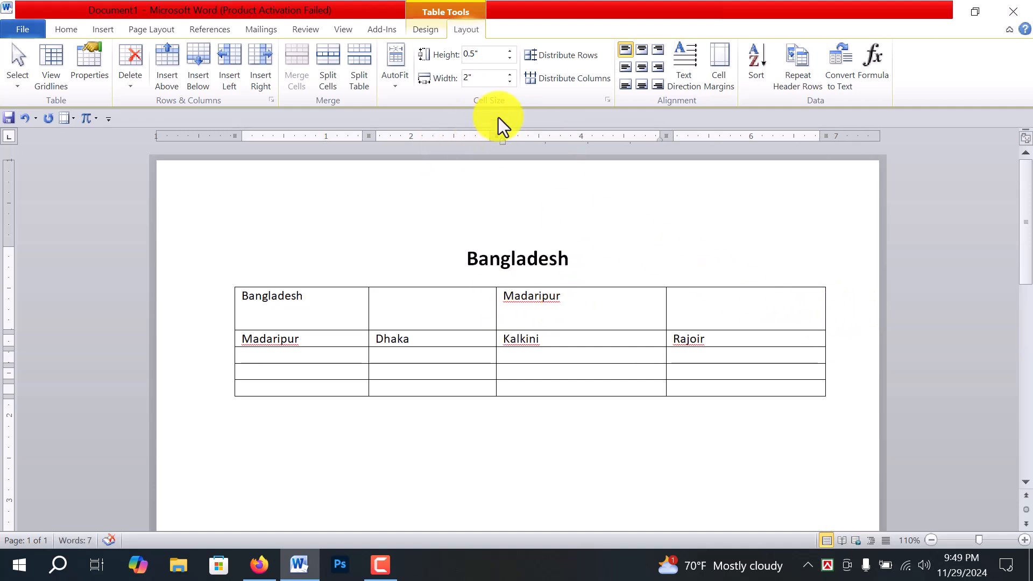
{"action": "left_click", "coordinate": [577, 77]}
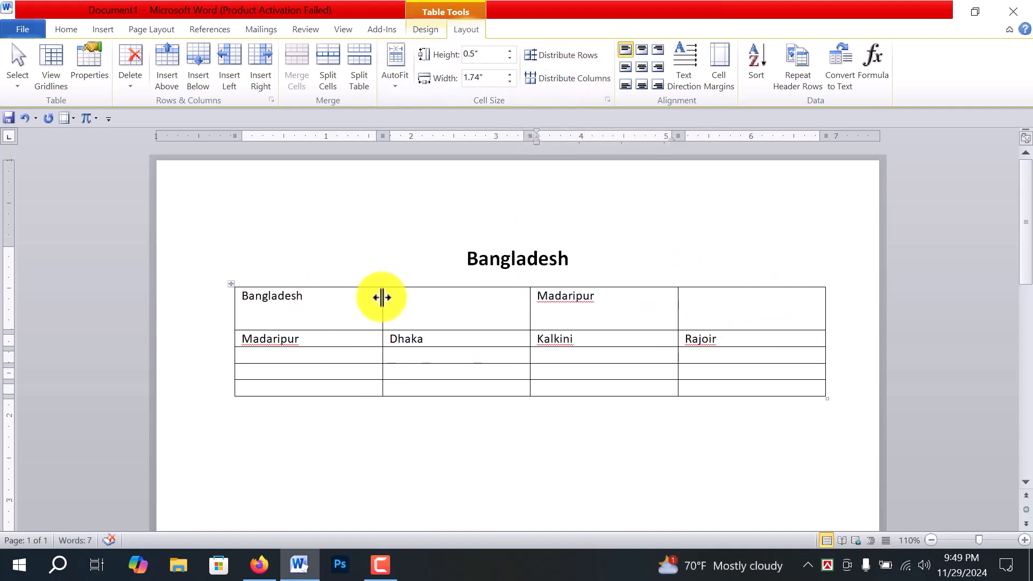
Step: Narrow the first column to fit its text and distribute the other three columns to equal widths
{"action": "left_click_drag", "start_coordinate": [382, 300], "coordinate": [311, 311]}
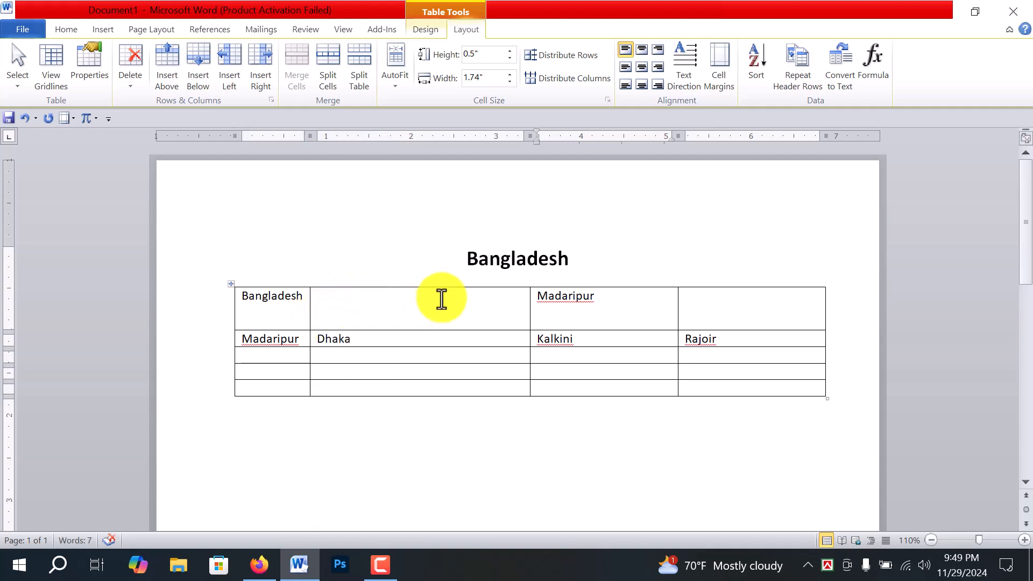
{"action": "left_click", "coordinate": [274, 315]}
{"action": "left_click_drag", "start_coordinate": [385, 291], "coordinate": [783, 409]}
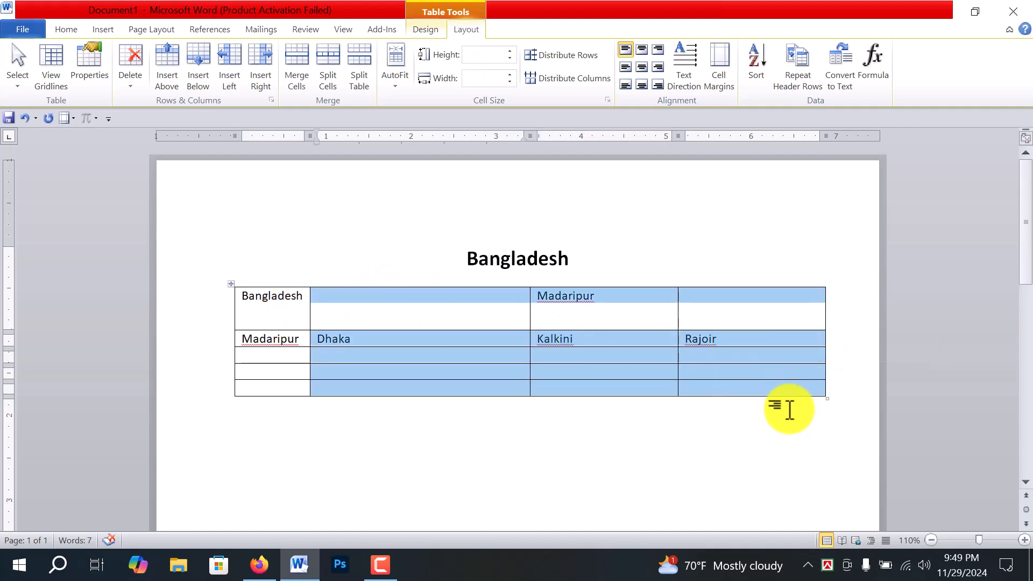
{"action": "left_click", "coordinate": [567, 79]}
{"action": "left_click", "coordinate": [608, 315]}
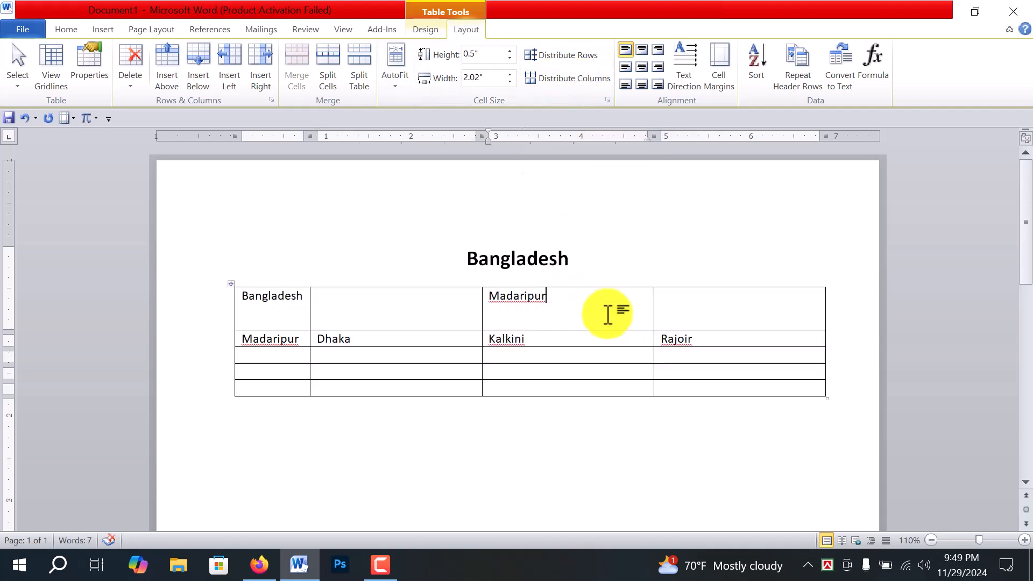
Step: Distribute the table's rows so they all have the same height
{"action": "left_click", "coordinate": [417, 320]}
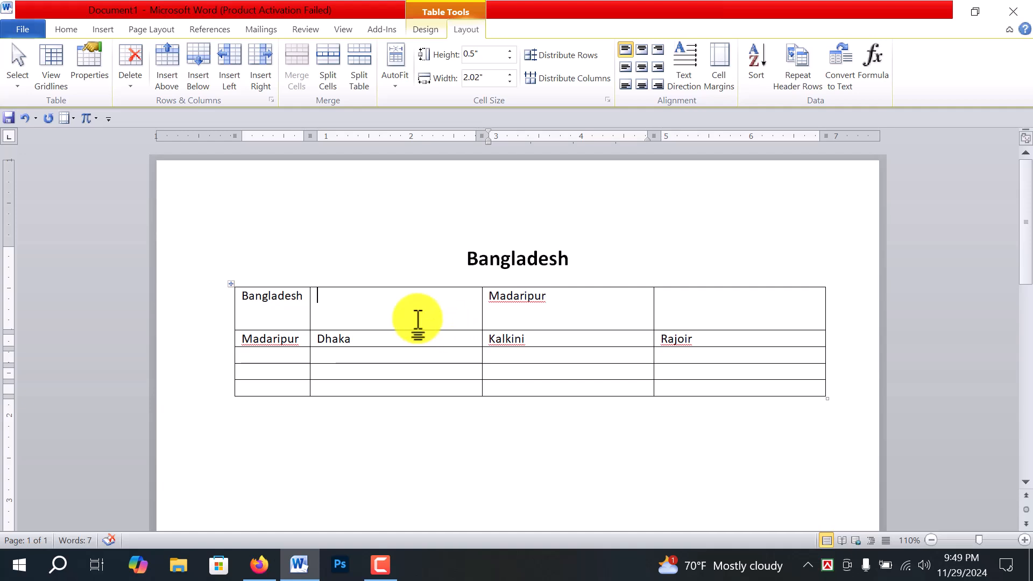
{"action": "left_click_drag", "start_coordinate": [284, 307], "coordinate": [710, 319]}
{"action": "left_click", "coordinate": [592, 311]}
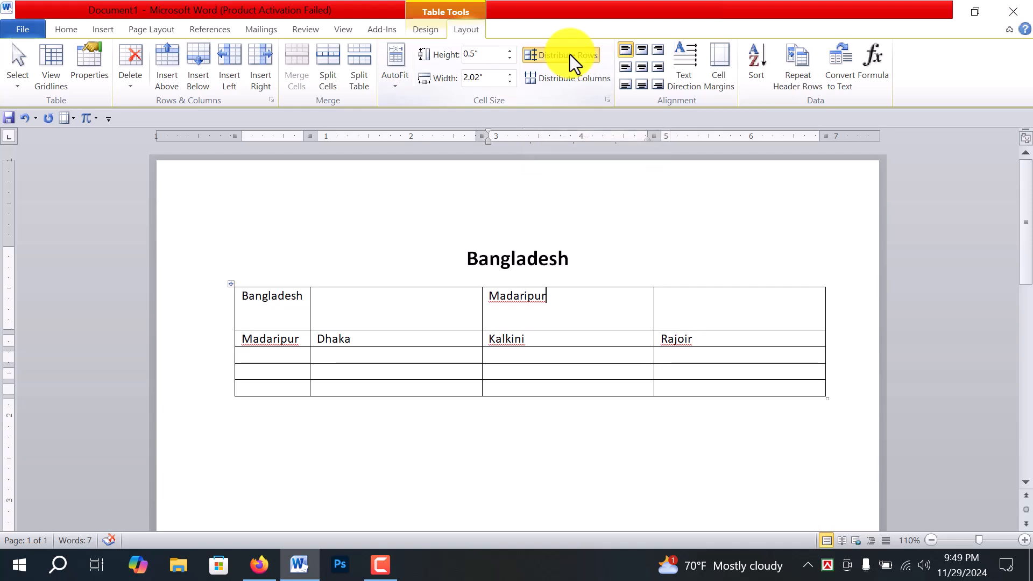
{"action": "left_click", "coordinate": [570, 53]}
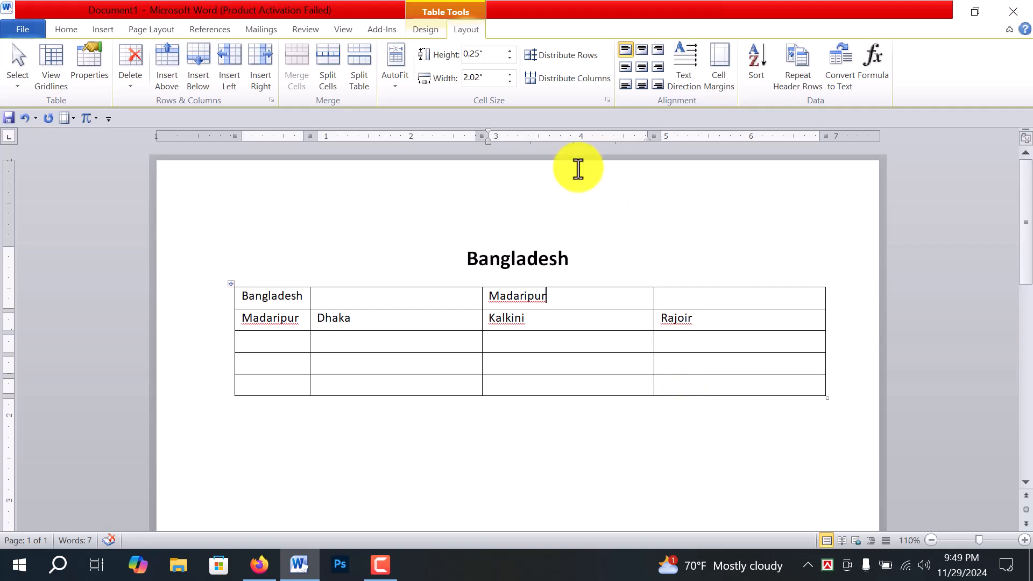
Step: Add a blank line in the first row's last cell and distribute all rows evenly to the taller height
{"action": "left_click", "coordinate": [764, 300]}
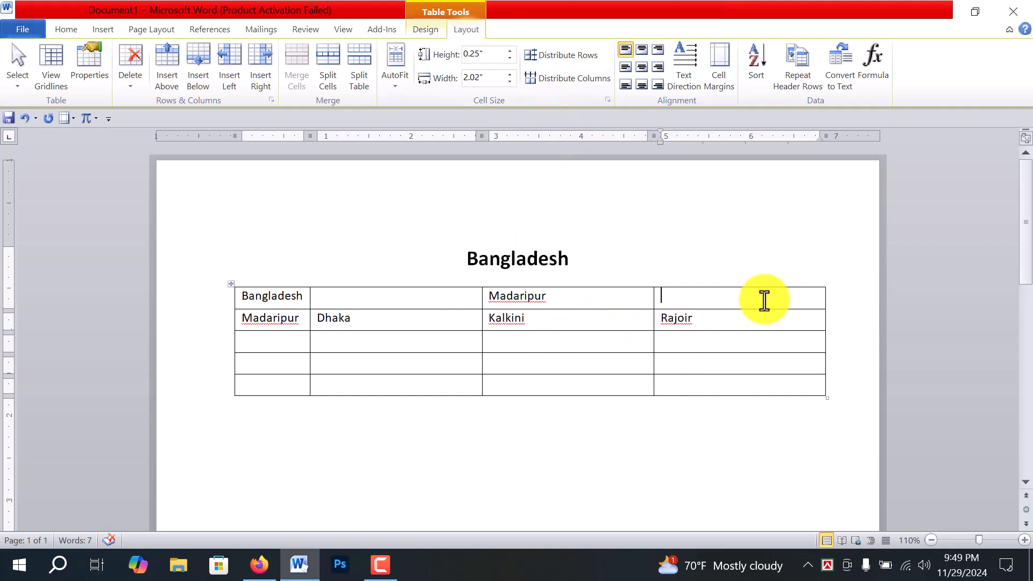
{"action": "key", "text": "Return"}
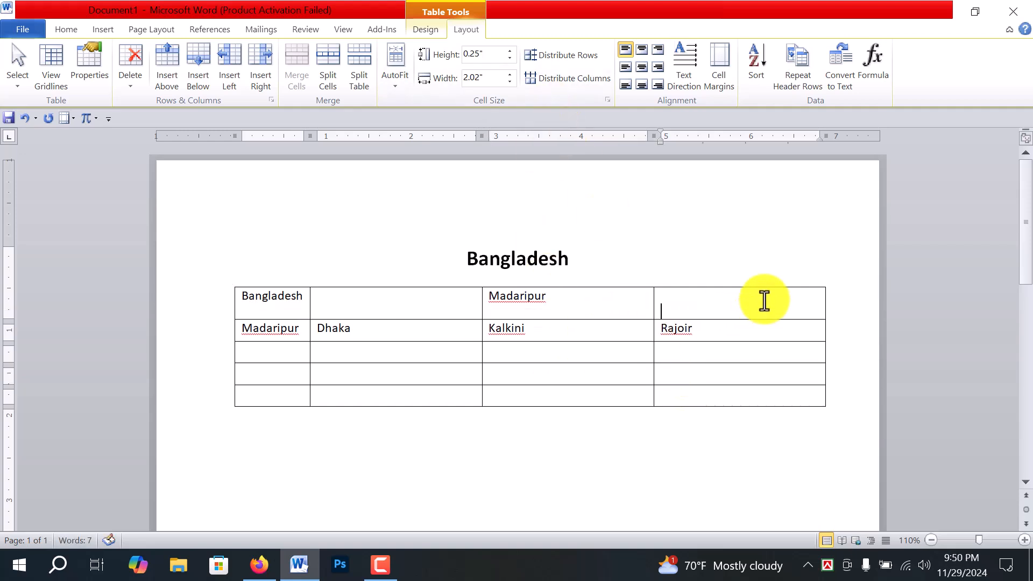
{"action": "left_click", "coordinate": [567, 54]}
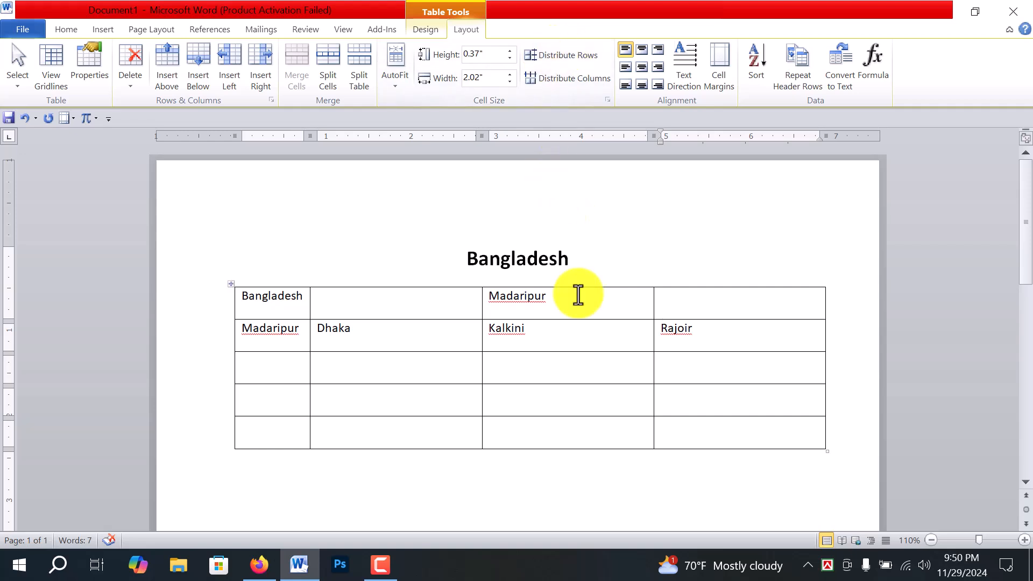
Step: Try centre-left and centre-right alignment on the text in the table's first two rows, and settle on Align Center
{"action": "left_click", "coordinate": [604, 310]}
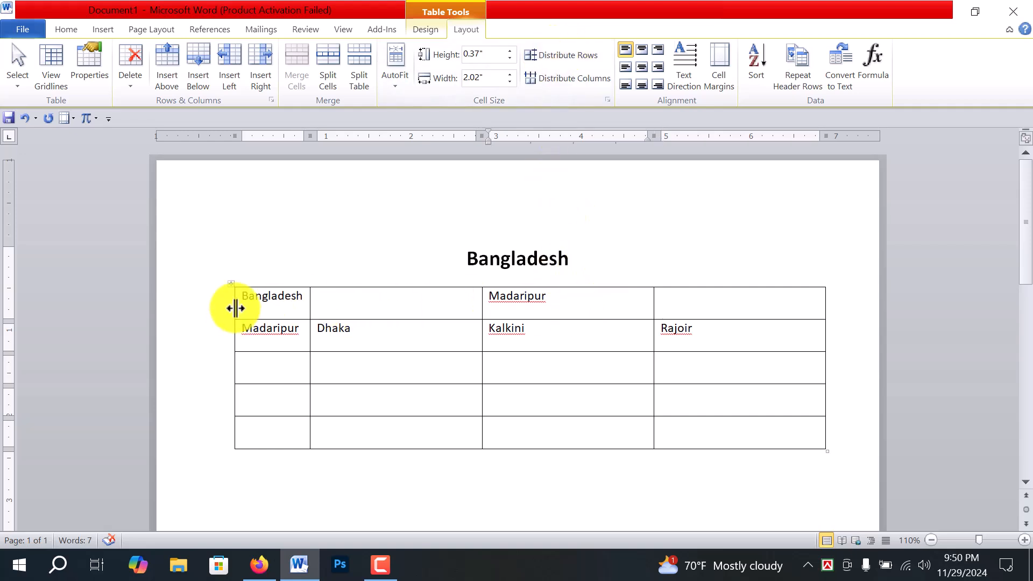
{"action": "left_click_drag", "start_coordinate": [242, 297], "coordinate": [766, 341]}
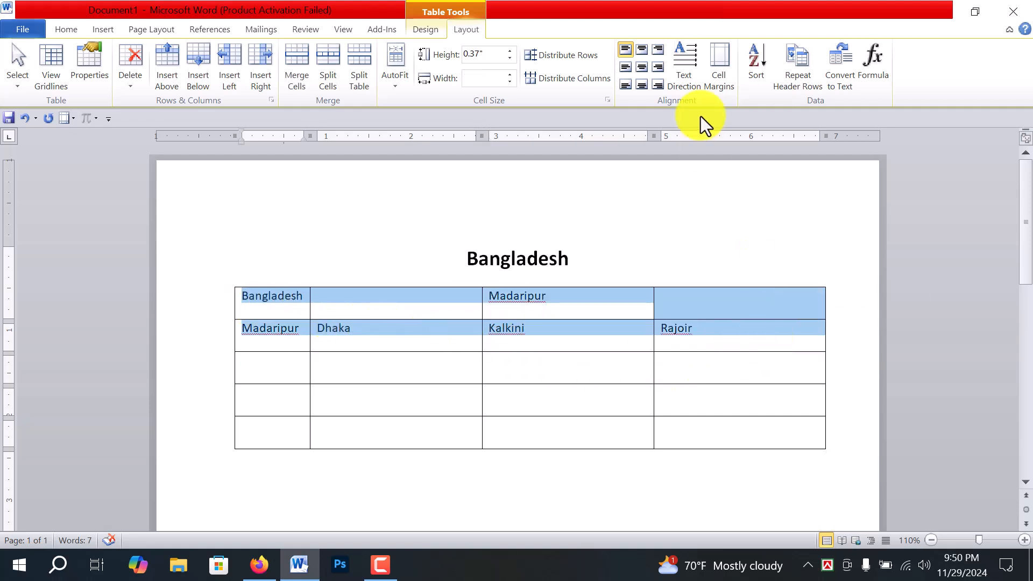
{"action": "left_click", "coordinate": [627, 71]}
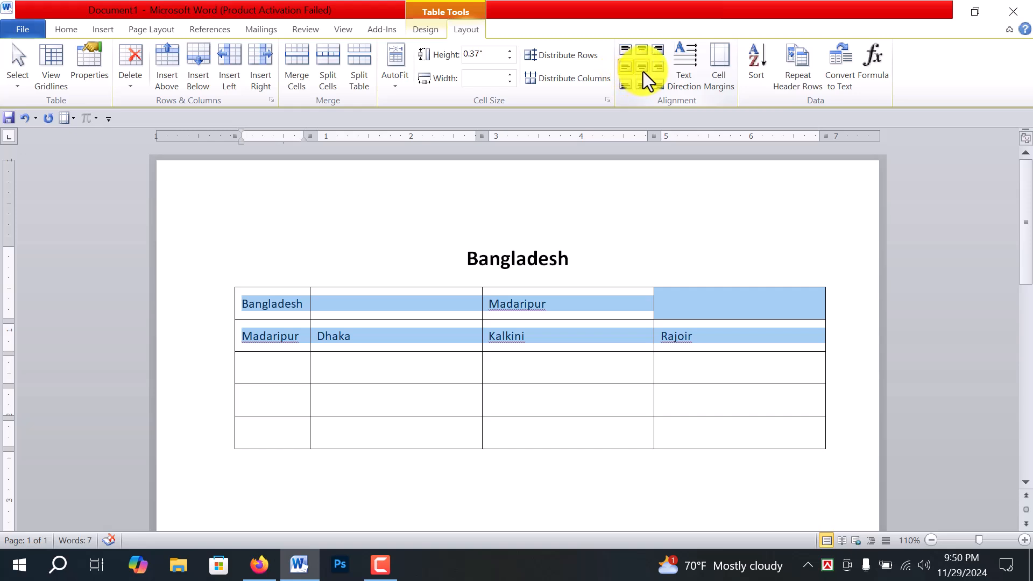
{"action": "left_click", "coordinate": [644, 72]}
{"action": "left_click", "coordinate": [660, 67]}
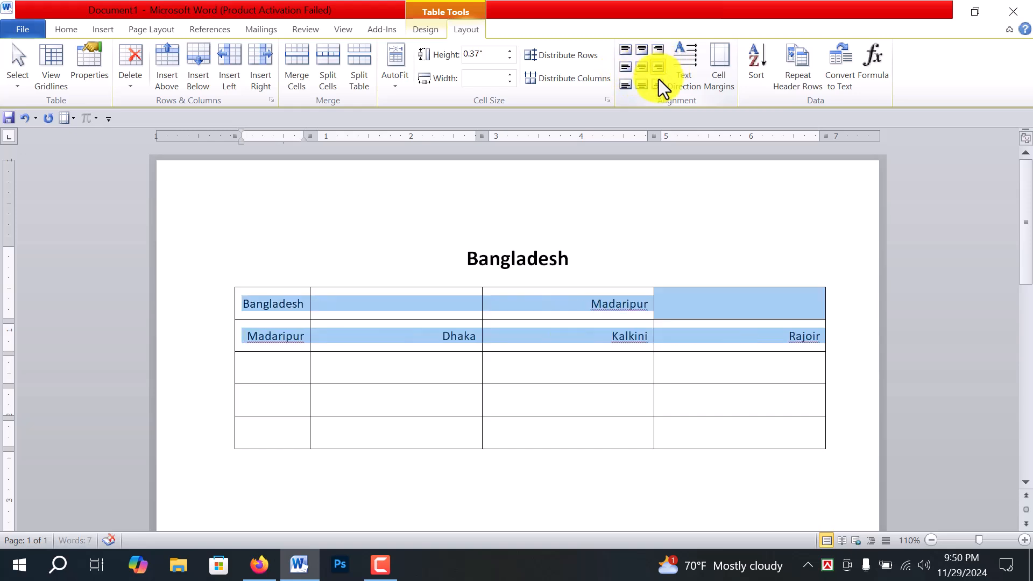
{"action": "left_click", "coordinate": [642, 72]}
{"action": "left_click", "coordinate": [431, 362]}
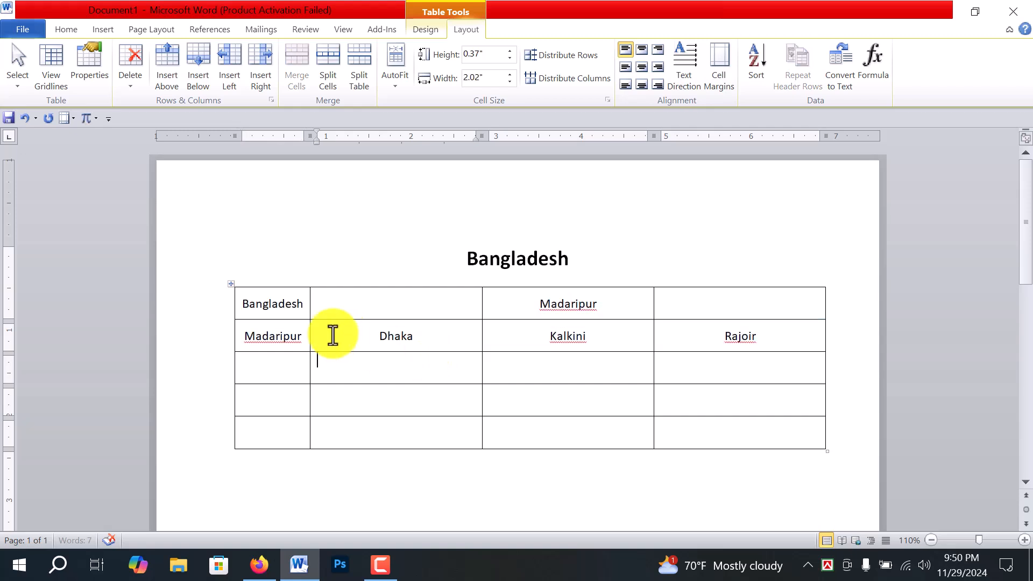
Step: Try bottom-centre alignment on the Dhaka cell and return it to Align Center
{"action": "left_click", "coordinate": [412, 340]}
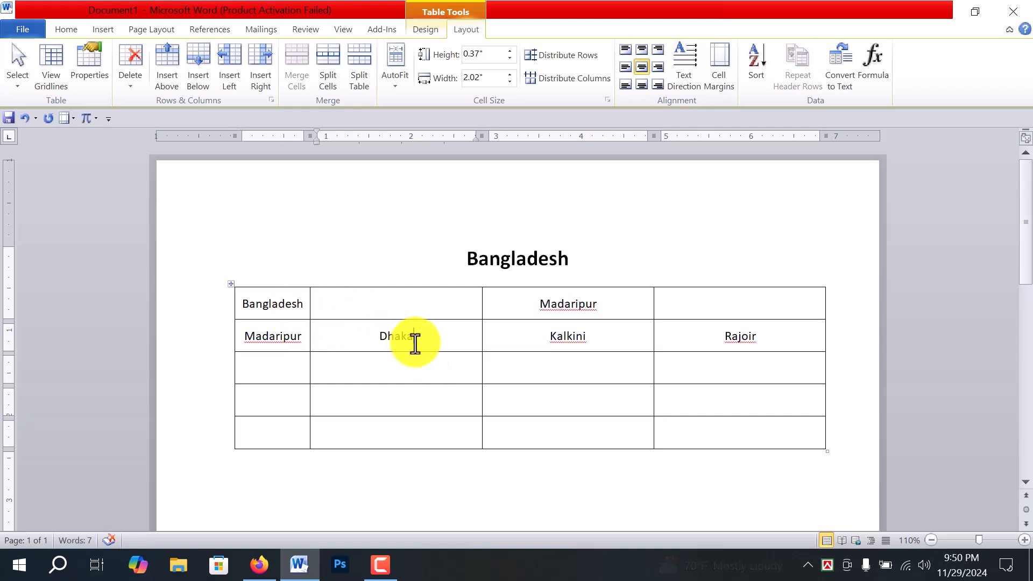
{"action": "left_click", "coordinate": [656, 85]}
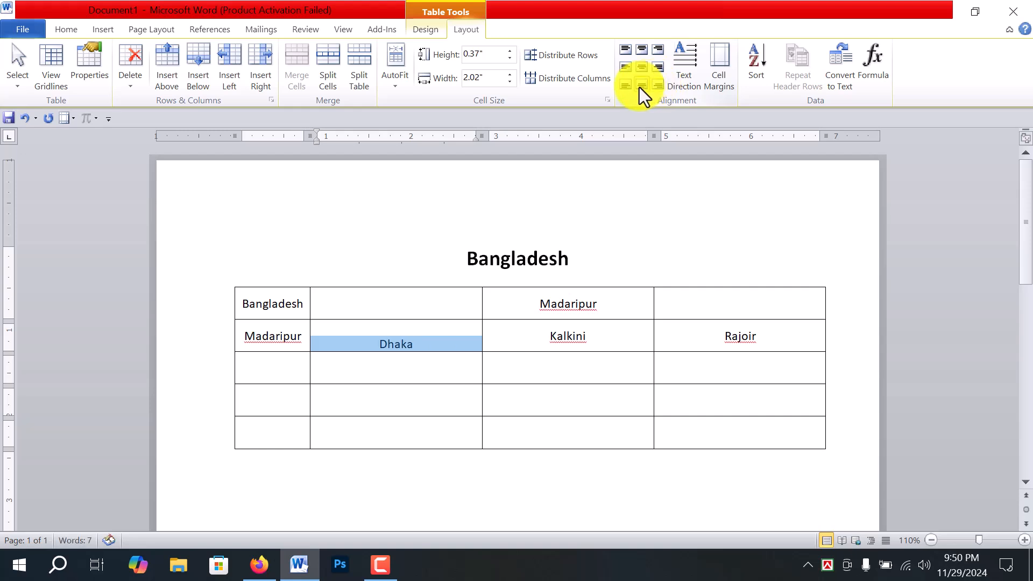
{"action": "left_click", "coordinate": [643, 66]}
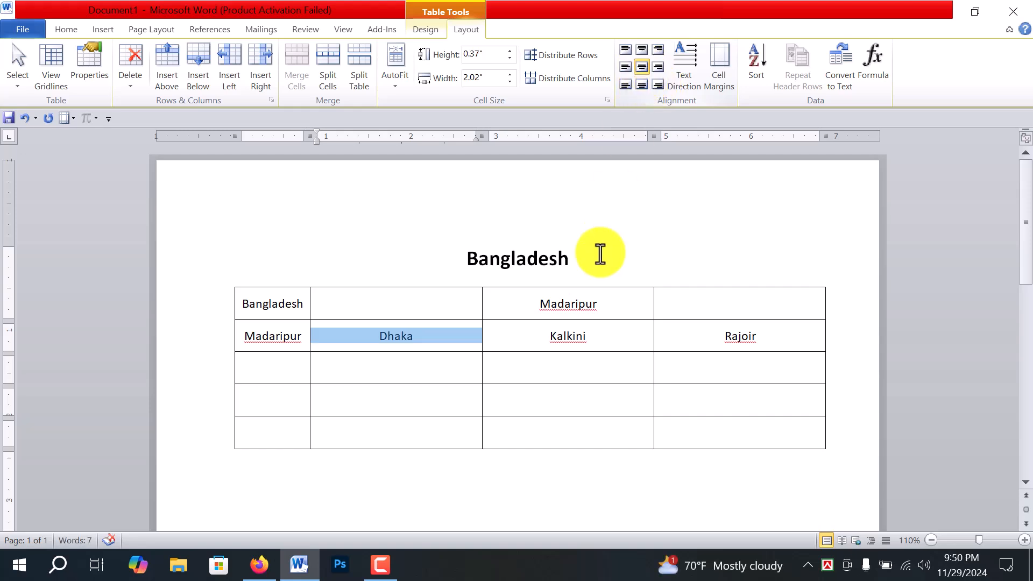
{"action": "left_click", "coordinate": [445, 362]}
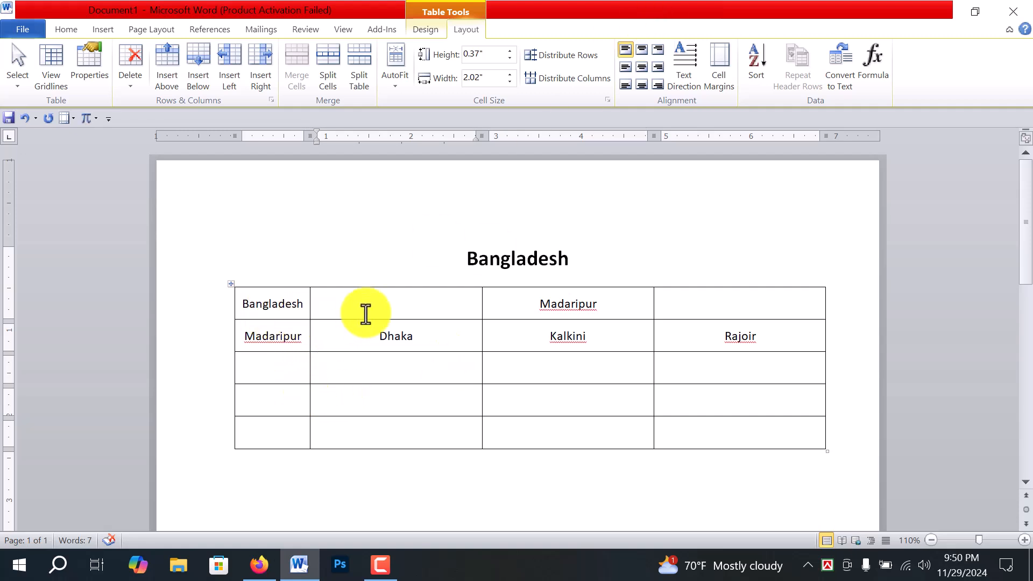
Step: Merge all five cells of the table's second column into a single cell
{"action": "left_click_drag", "start_coordinate": [372, 307], "coordinate": [396, 438]}
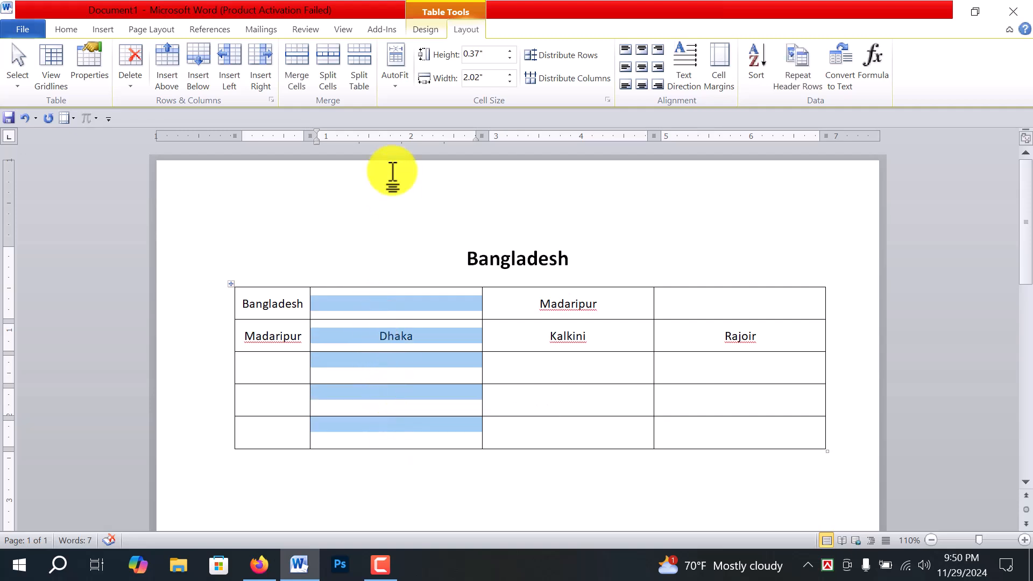
{"action": "left_click", "coordinate": [293, 70]}
{"action": "left_click_drag", "start_coordinate": [435, 364], "coordinate": [351, 380]}
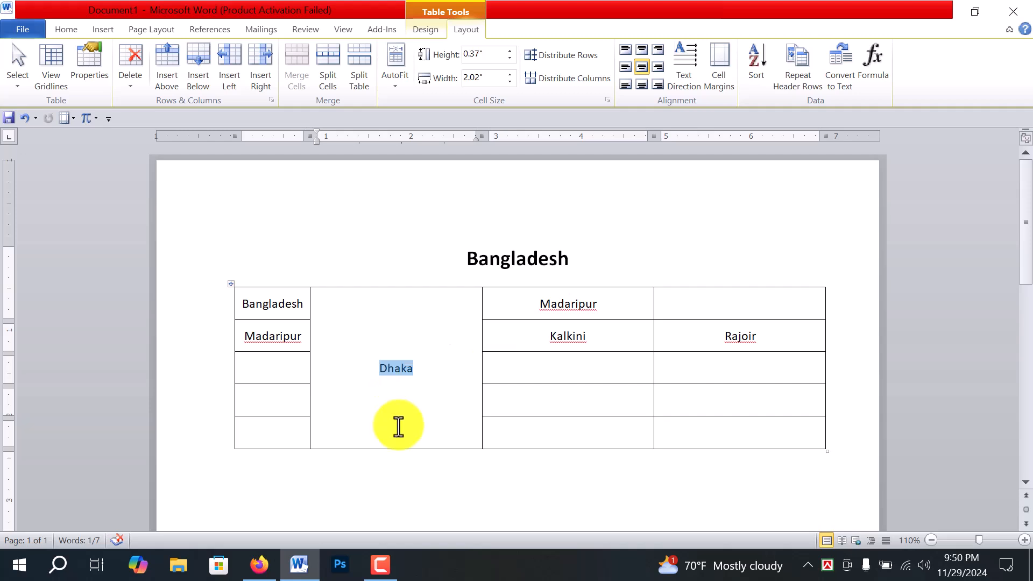
{"action": "left_click", "coordinate": [431, 401]}
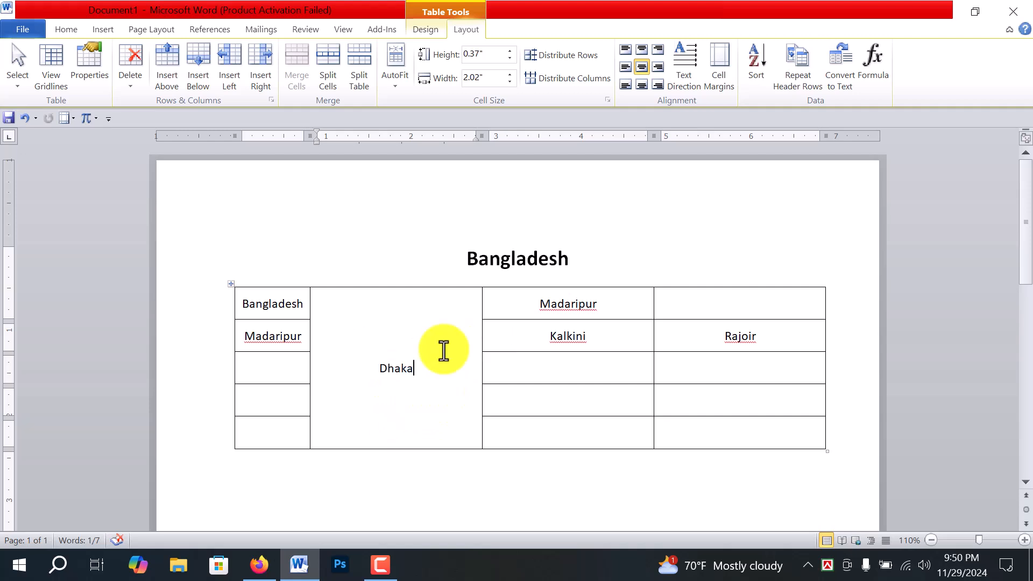
Step: Rotate the text in the merged Dhaka cell to read upward and narrow its column to 1"
{"action": "left_click", "coordinate": [687, 77]}
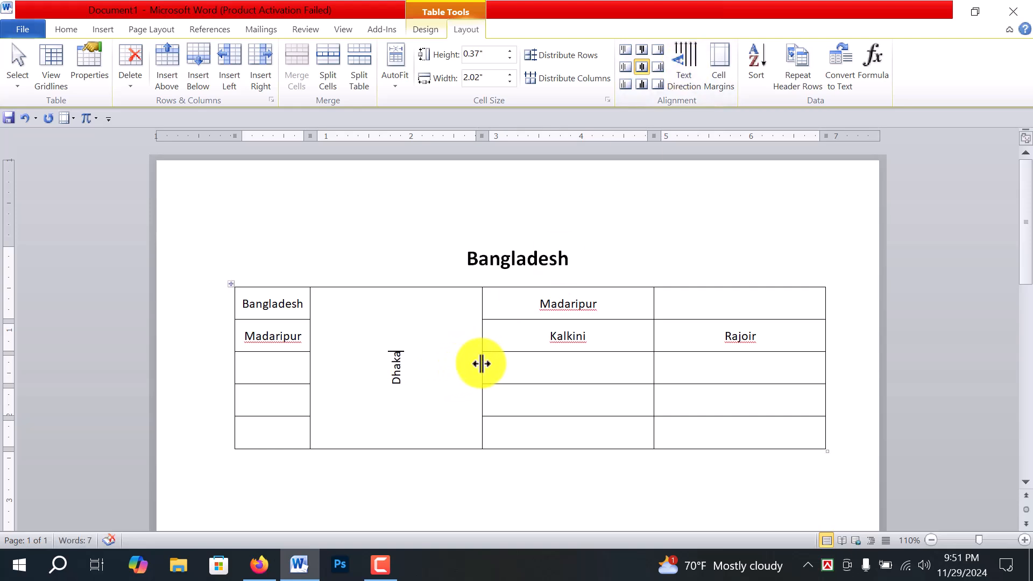
{"action": "left_click", "coordinate": [454, 370]}
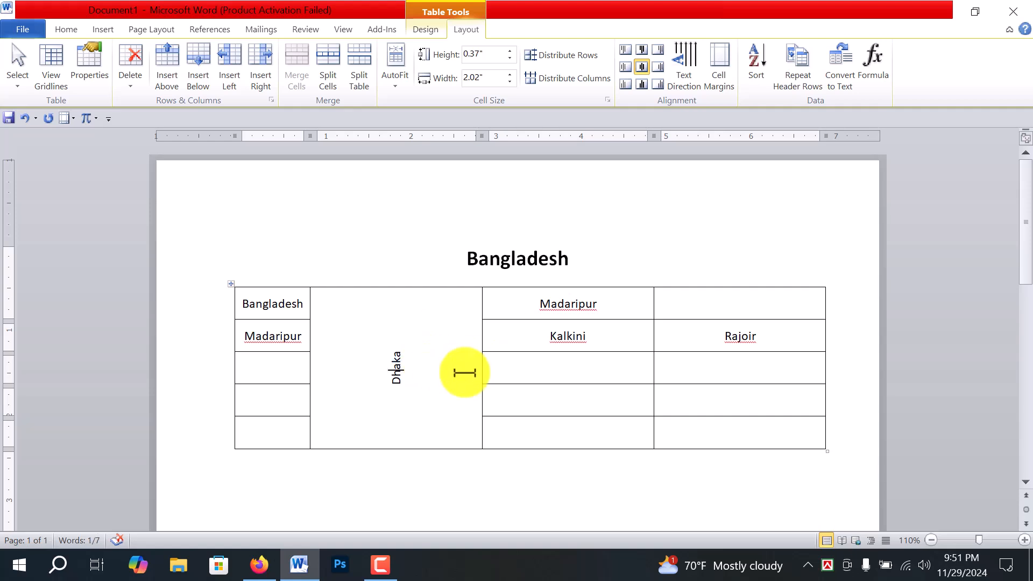
{"action": "left_click_drag", "start_coordinate": [483, 368], "coordinate": [395, 371]}
Step: Make the rotated word Dhaka bold at 20 pt and widen its column to about 1.19"
{"action": "left_click_drag", "start_coordinate": [343, 395], "coordinate": [361, 314]}
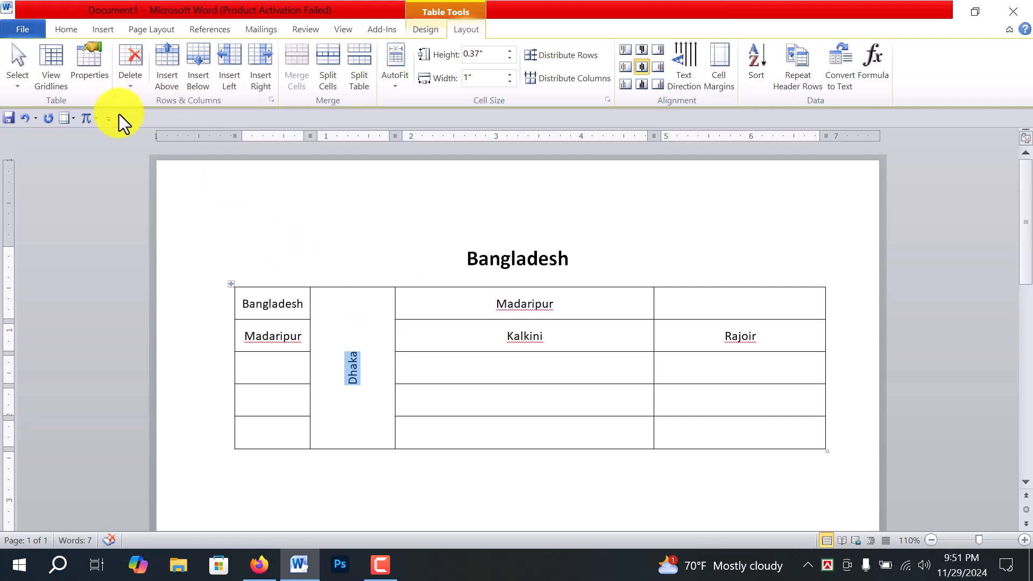
{"action": "left_click", "coordinate": [60, 31]}
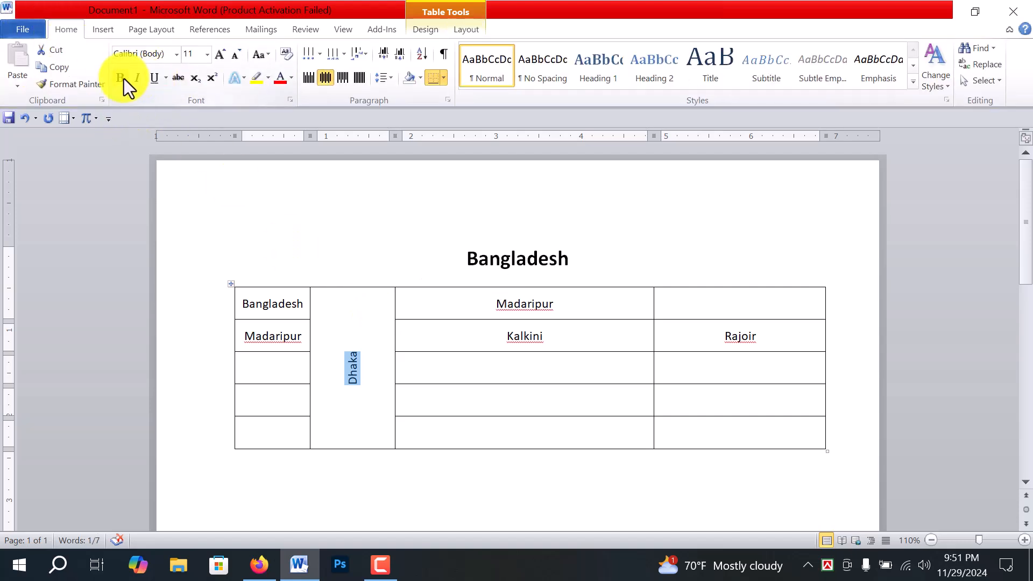
{"action": "left_click", "coordinate": [223, 56]}
{"action": "left_click", "coordinate": [223, 56]}
{"action": "left_click", "coordinate": [223, 56]}
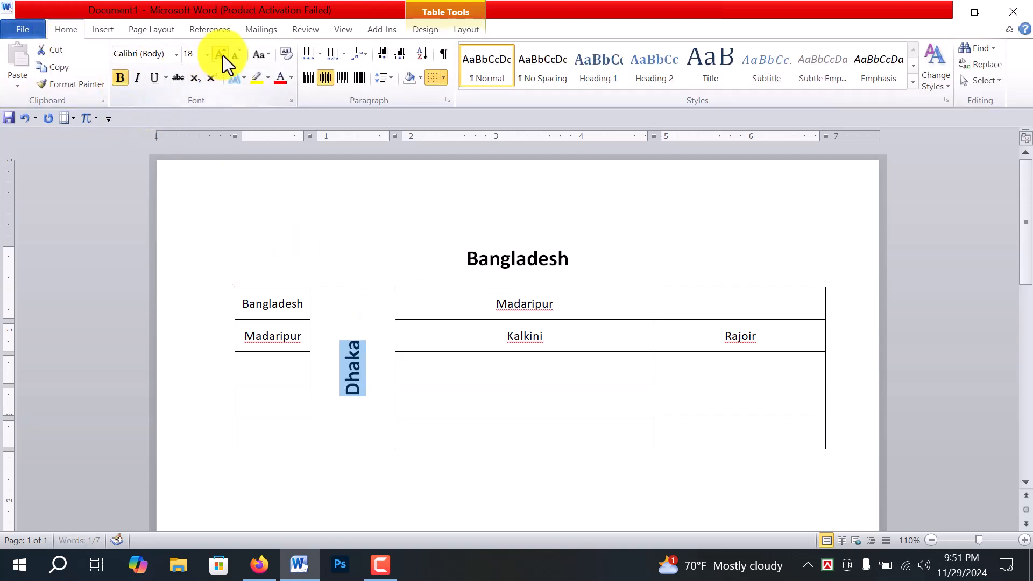
{"action": "left_click", "coordinate": [222, 56]}
{"action": "left_click_drag", "start_coordinate": [394, 339], "coordinate": [411, 338]}
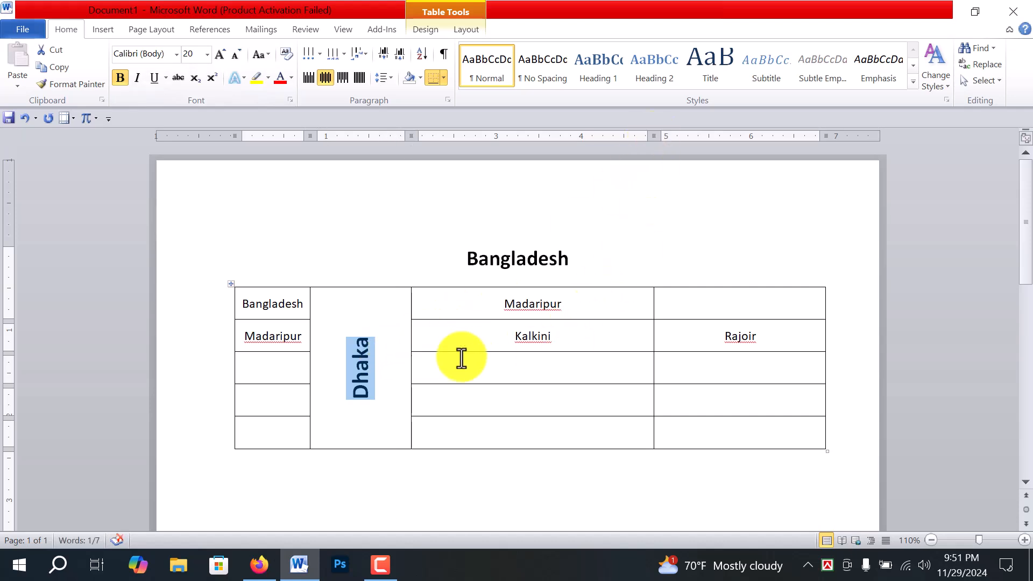
{"action": "left_click", "coordinate": [373, 341]}
Step: Cycle the Dhaka cell's text direction back to horizontal and widen its column to about 1.75"
{"action": "left_click", "coordinate": [466, 30]}
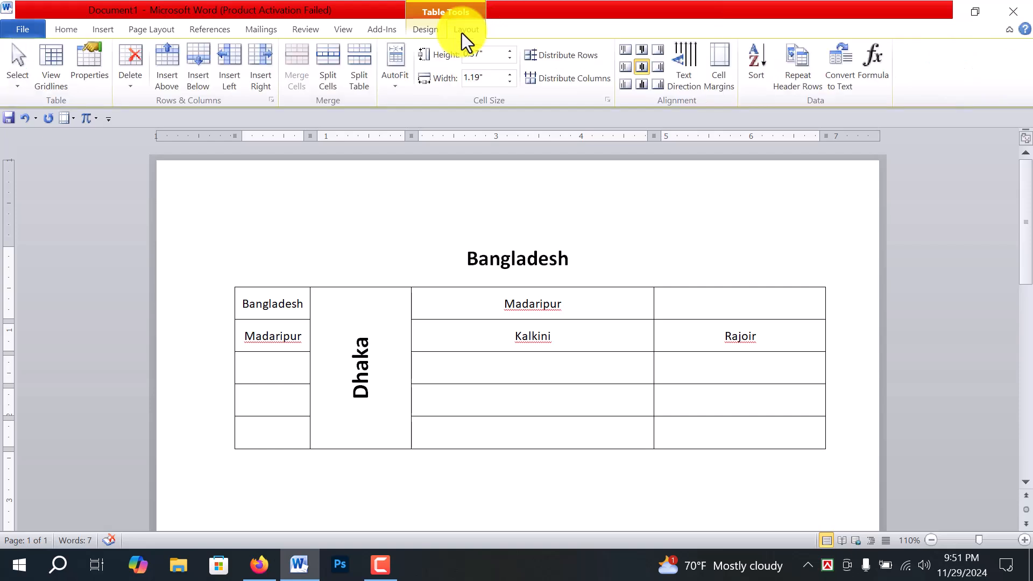
{"action": "left_click", "coordinate": [683, 82]}
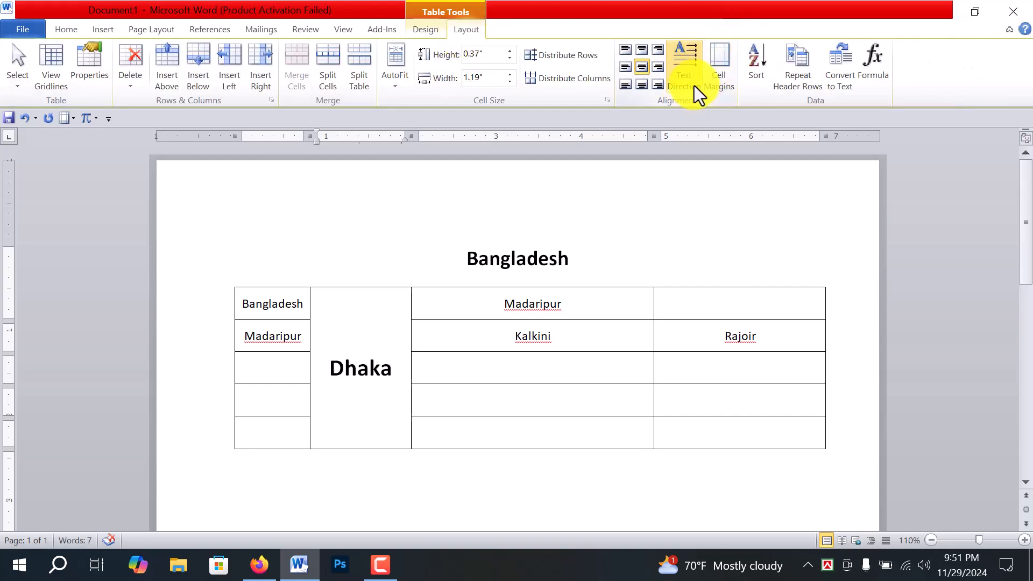
{"action": "left_click", "coordinate": [688, 66]}
{"action": "left_click", "coordinate": [688, 67]}
{"action": "left_click", "coordinate": [688, 67]}
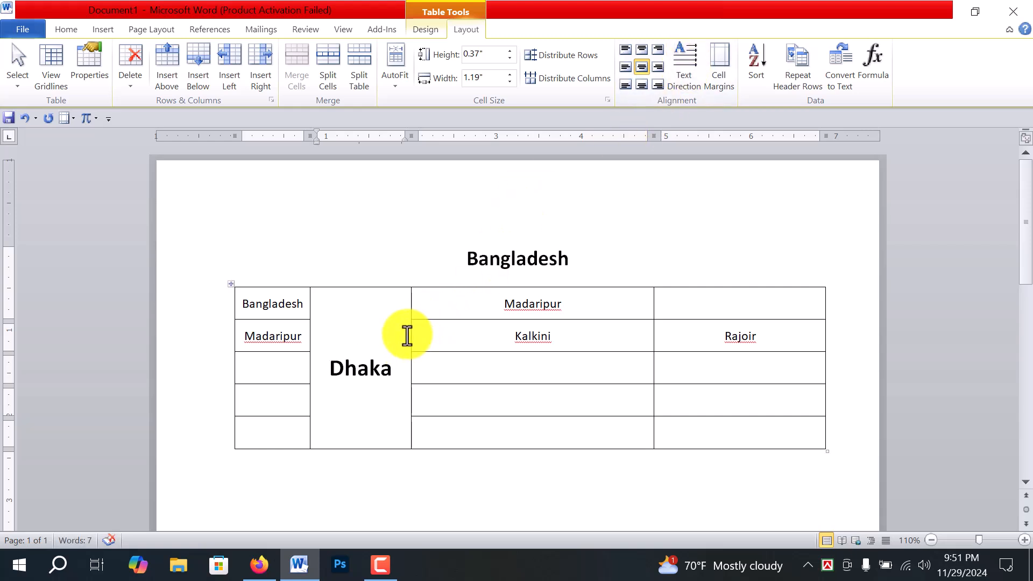
{"action": "left_click_drag", "start_coordinate": [412, 332], "coordinate": [459, 329]}
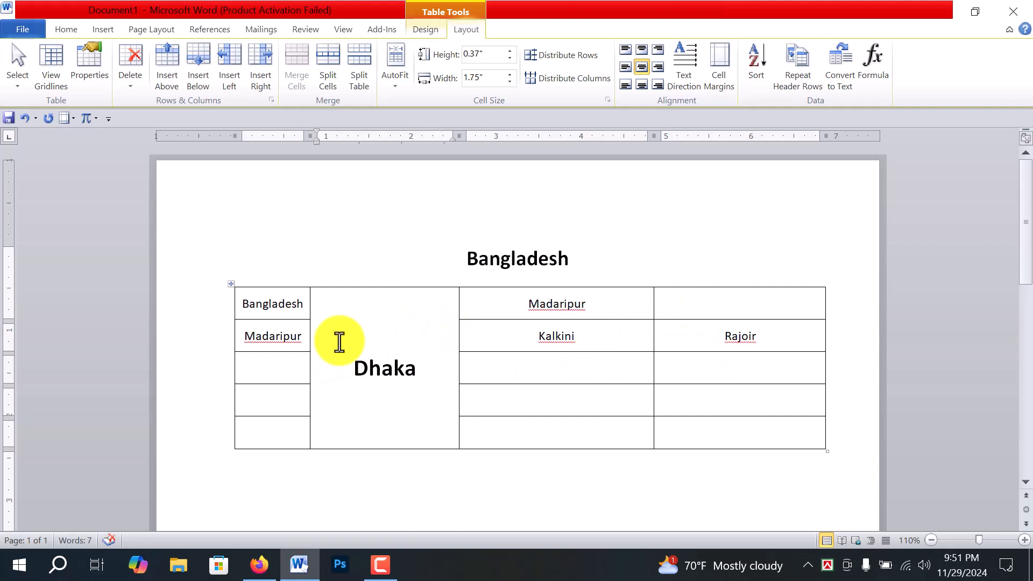
Step: Rotate the text direction of the first column's top three cells to read upward
{"action": "left_click_drag", "start_coordinate": [260, 355], "coordinate": [263, 316]}
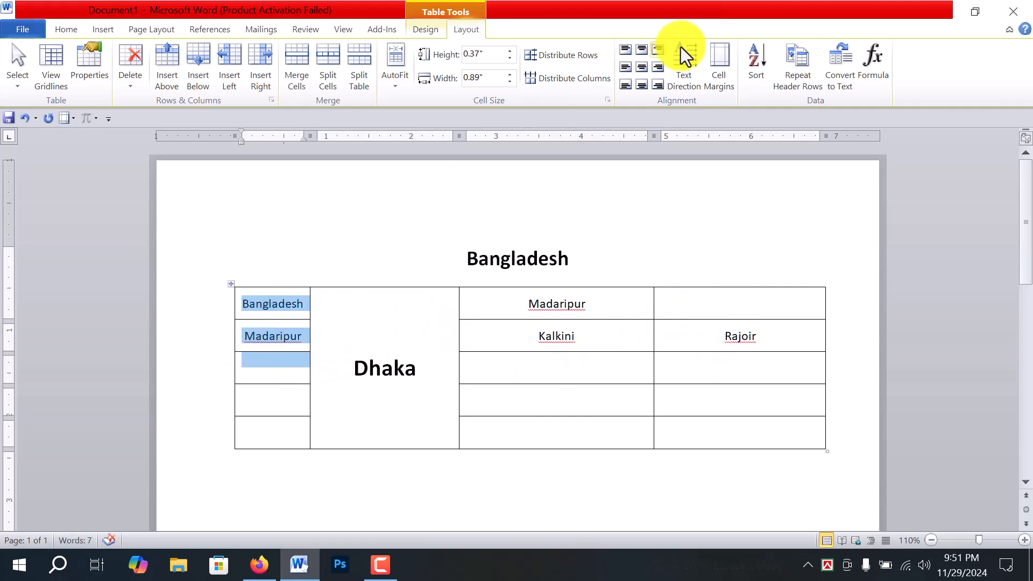
{"action": "left_click", "coordinate": [686, 74]}
{"action": "left_click", "coordinate": [686, 73]}
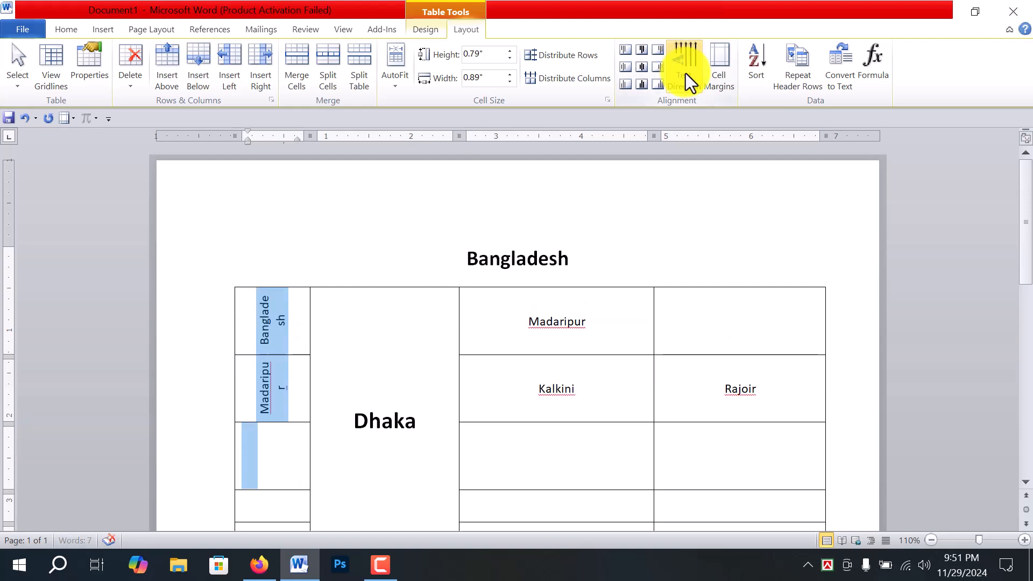
{"action": "left_click", "coordinate": [373, 344]}
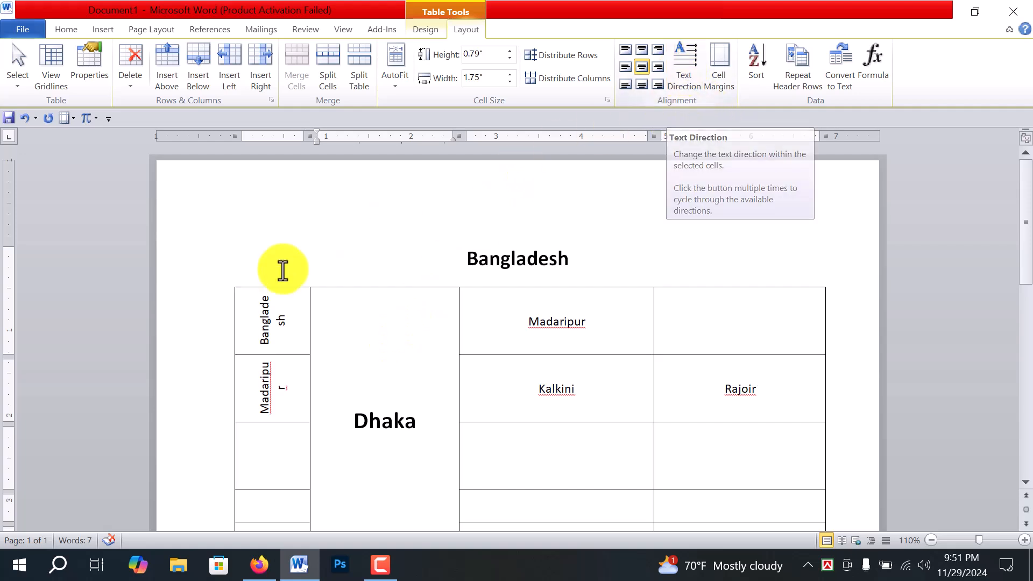
Step: Return the text in the first column's top two cells to horizontal direction
{"action": "left_click_drag", "start_coordinate": [260, 296], "coordinate": [282, 392]}
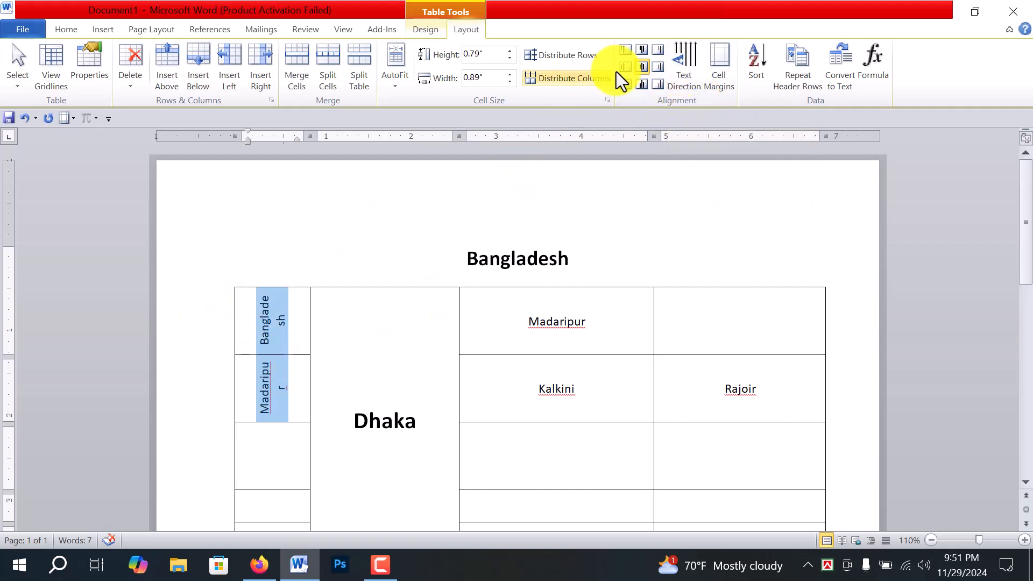
{"action": "left_click", "coordinate": [685, 63]}
{"action": "scroll", "coordinate": [323, 355], "scroll_direction": "down", "scroll_amount": 3}
{"action": "left_click", "coordinate": [389, 362]}
{"action": "scroll", "coordinate": [356, 346], "scroll_direction": "up", "scroll_amount": 1}
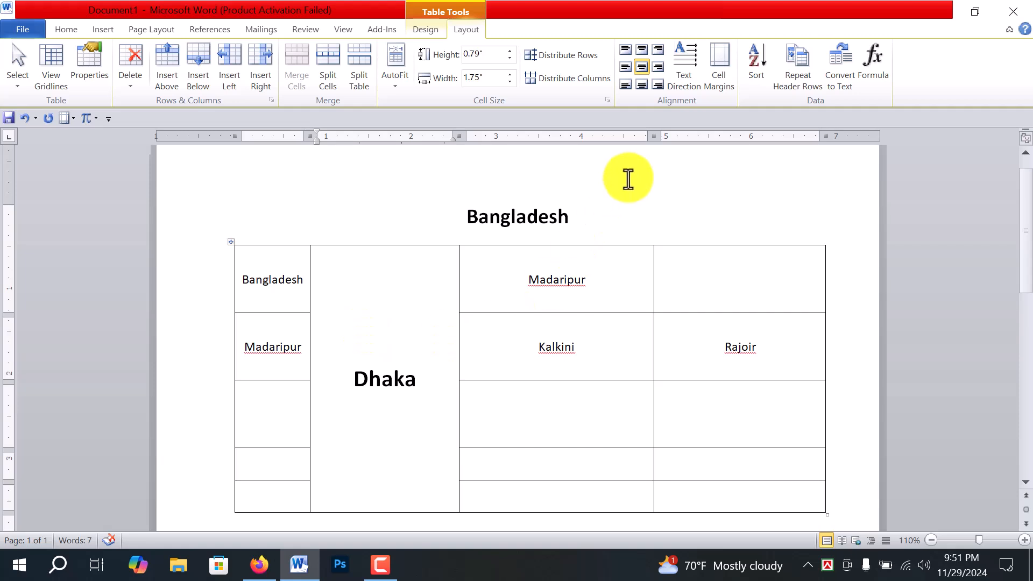
{"action": "left_click", "coordinate": [625, 272]}
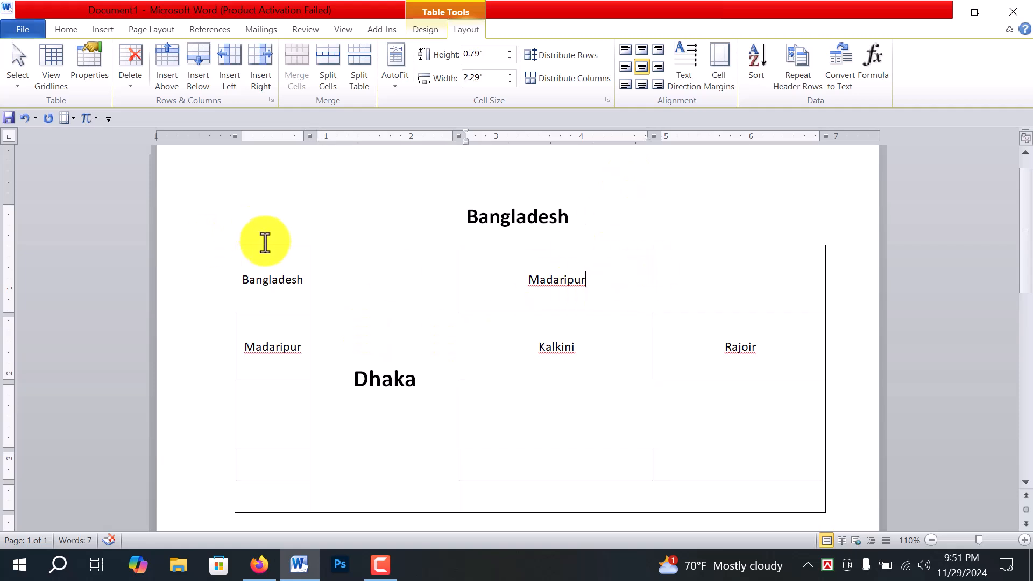
Step: Undo the recent text direction, formatting, column width, cell merge and alignment changes to the table
{"action": "left_click", "coordinate": [24, 119]}
{"action": "left_click", "coordinate": [25, 119]}
{"action": "left_click", "coordinate": [25, 119]}
{"action": "left_click", "coordinate": [24, 119]}
{"action": "left_click", "coordinate": [26, 120]}
{"action": "left_click", "coordinate": [25, 120]}
{"action": "left_click", "coordinate": [26, 120]}
{"action": "left_click", "coordinate": [25, 120]}
{"action": "left_click", "coordinate": [26, 120]}
{"action": "left_click", "coordinate": [25, 120]}
{"action": "left_click", "coordinate": [25, 120]}
{"action": "left_click", "coordinate": [26, 120]}
{"action": "left_click", "coordinate": [26, 120]}
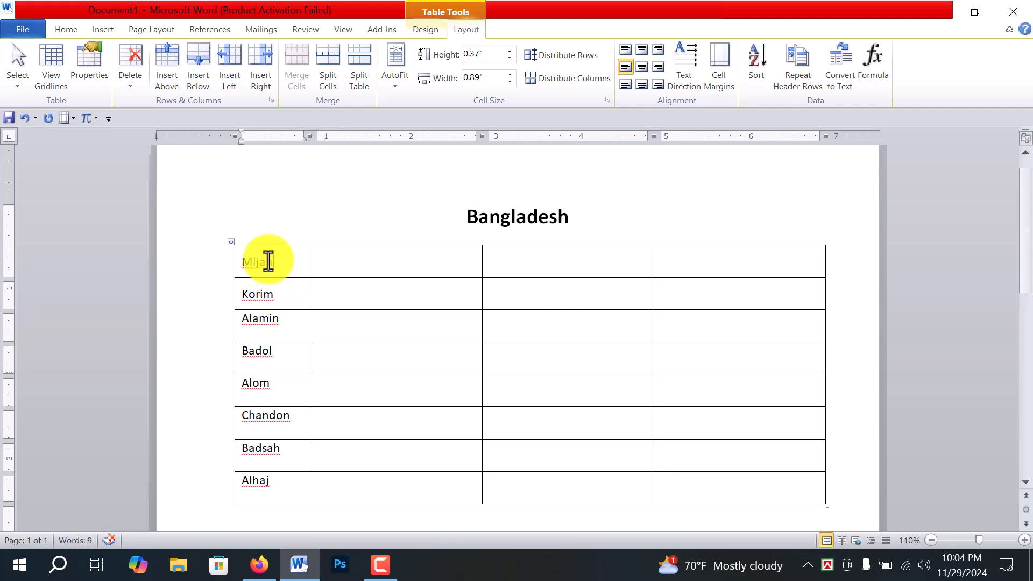
Step: Sort the table by the first column of names as text in ascending order, with no header row
{"action": "left_click", "coordinate": [270, 240]}
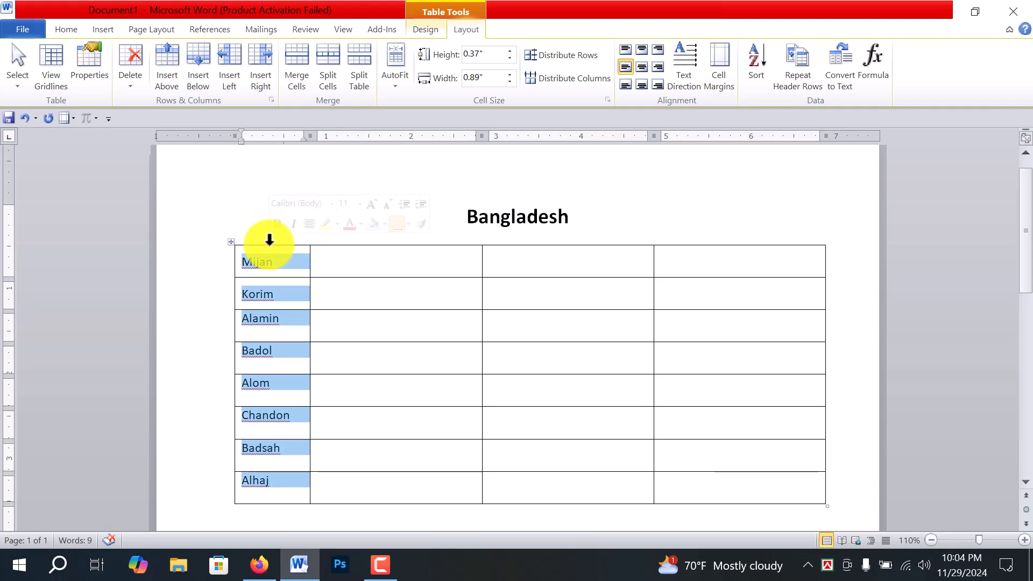
{"action": "left_click", "coordinate": [746, 78]}
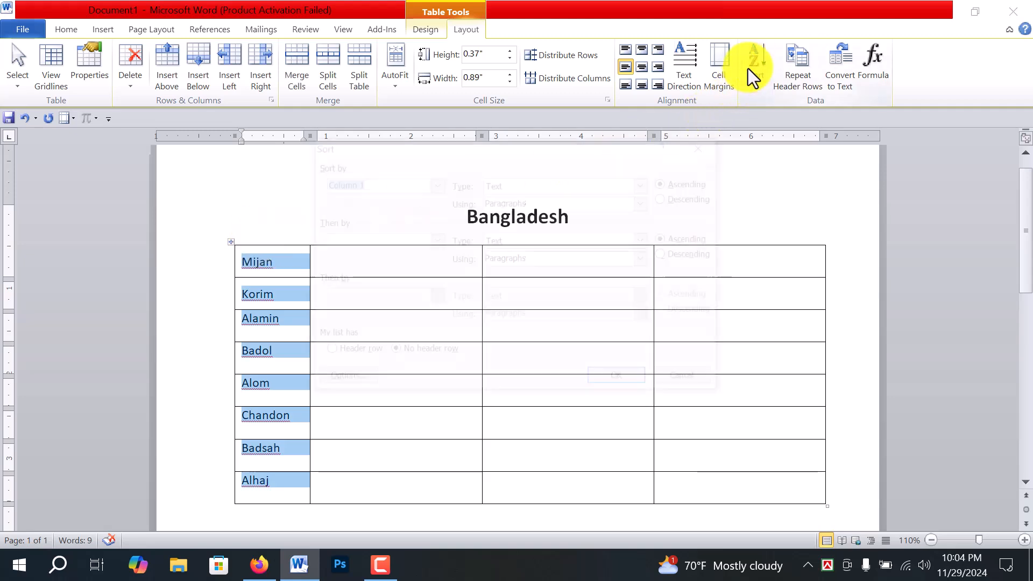
{"action": "left_click", "coordinate": [700, 183]}
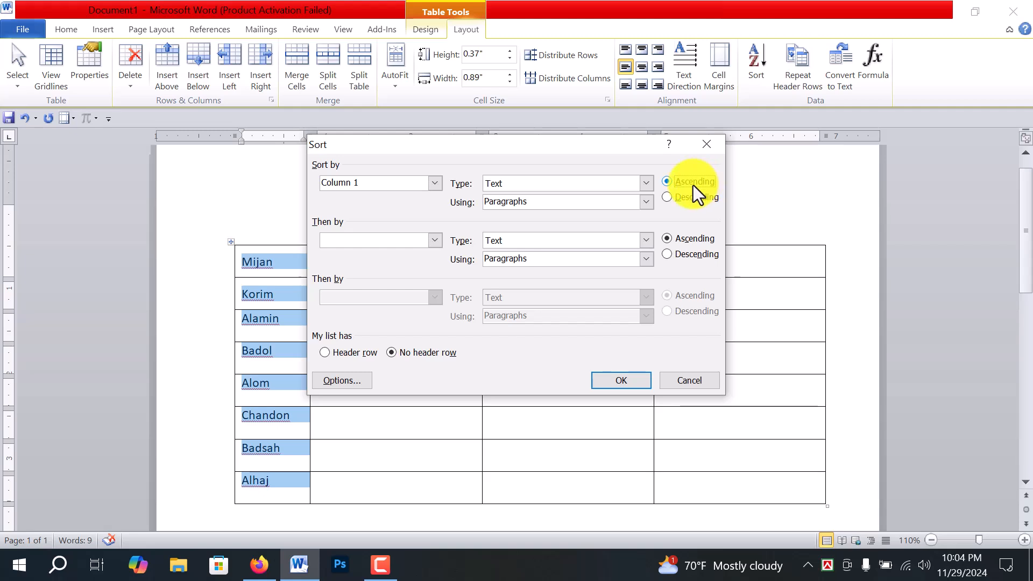
{"action": "left_click", "coordinate": [622, 379]}
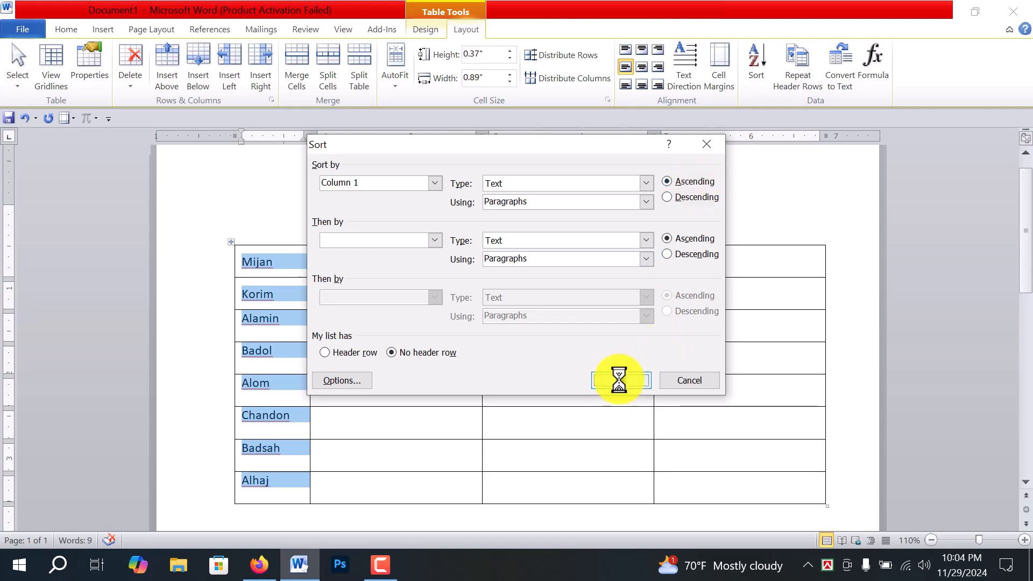
{"action": "left_click", "coordinate": [369, 237]}
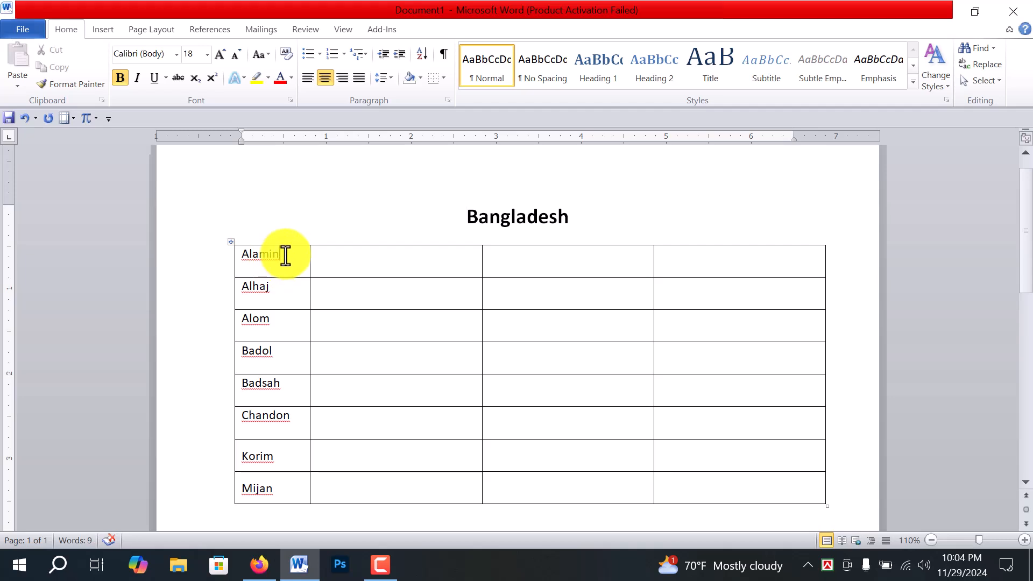
{"action": "left_click", "coordinate": [283, 254]}
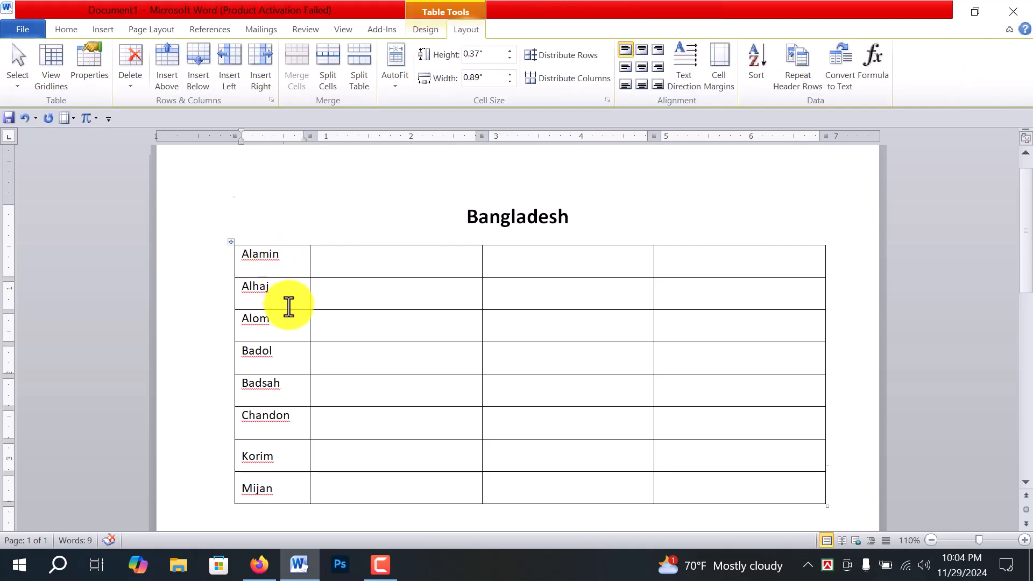
Step: Sort the table by the first column of names as text in descending order, with no header row
{"action": "scroll", "coordinate": [289, 307], "scroll_direction": "down", "scroll_amount": 3}
{"action": "scroll", "coordinate": [272, 337], "scroll_direction": "up", "scroll_amount": 2}
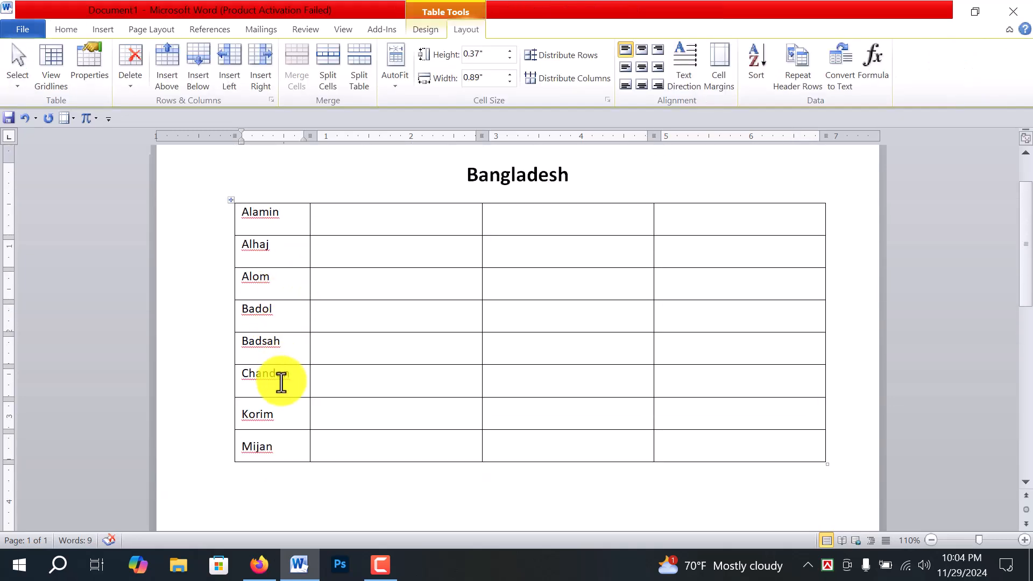
{"action": "left_click_drag", "start_coordinate": [280, 447], "coordinate": [275, 210]}
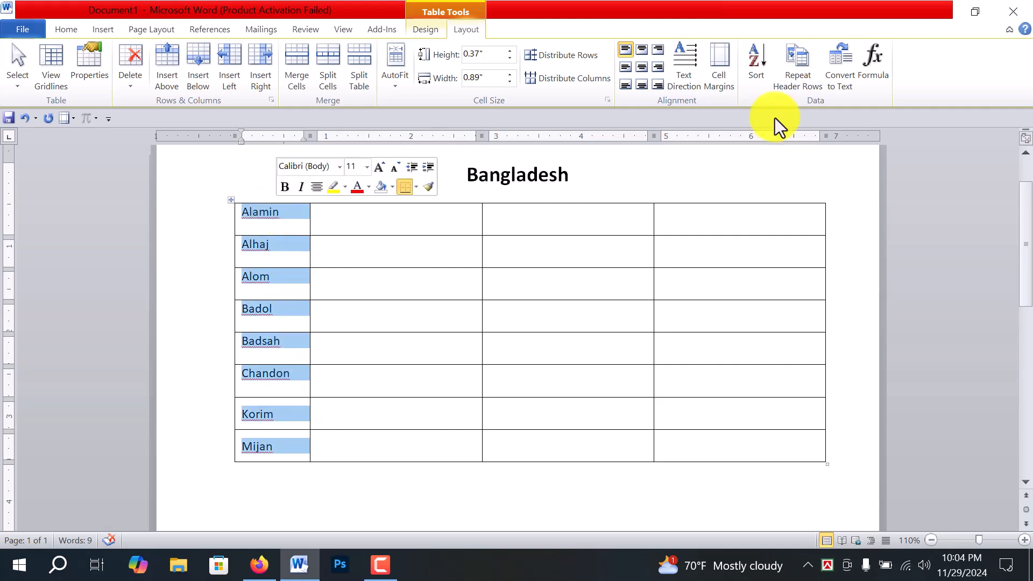
{"action": "left_click", "coordinate": [757, 76]}
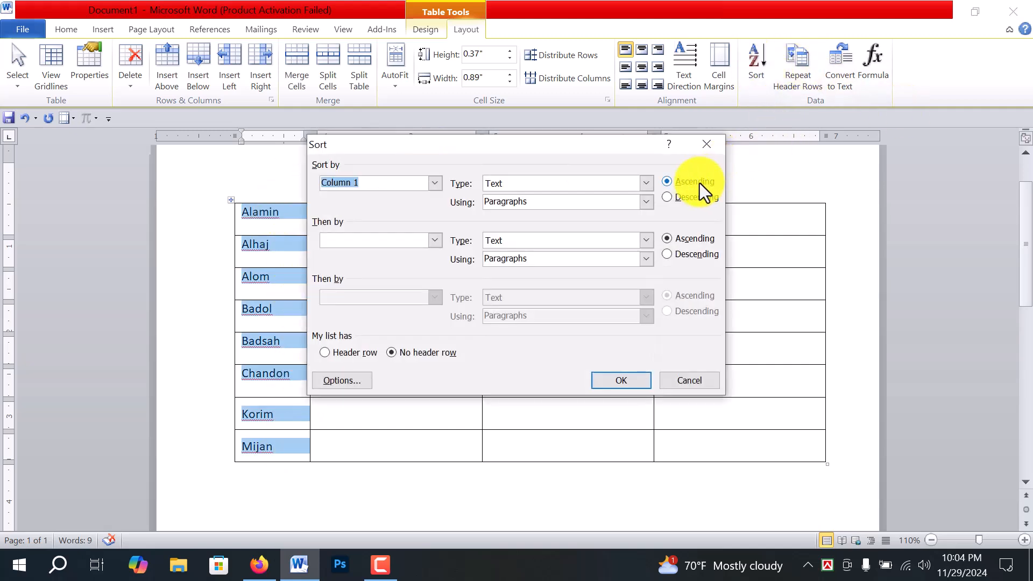
{"action": "left_click", "coordinate": [686, 198]}
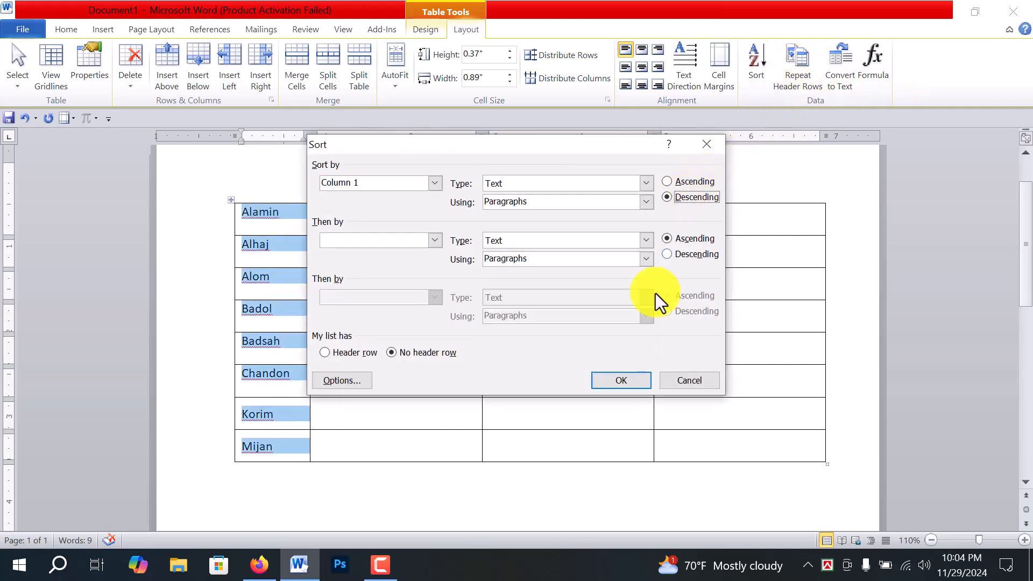
{"action": "left_click", "coordinate": [622, 381]}
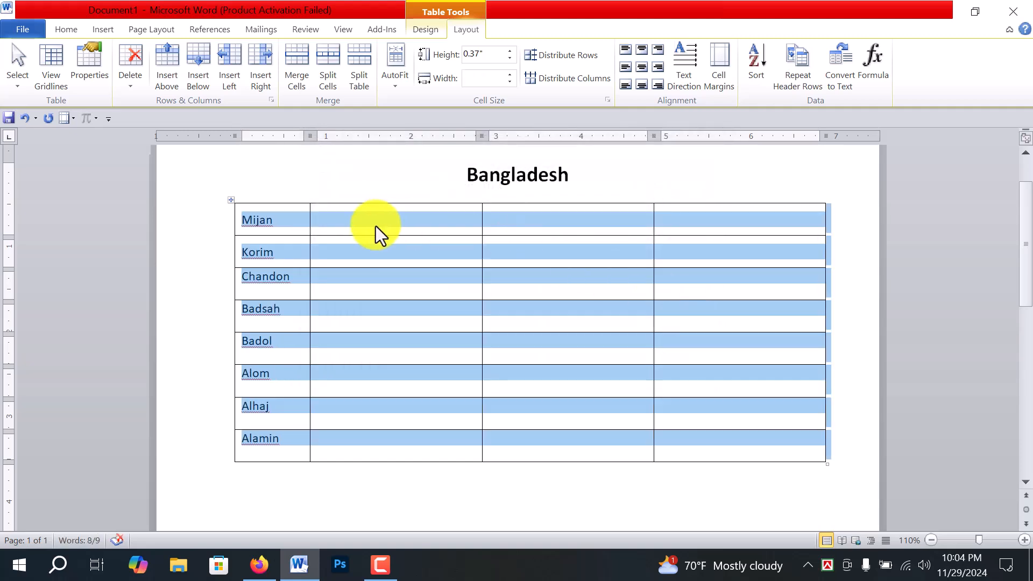
{"action": "left_click", "coordinate": [376, 227]}
{"action": "left_click", "coordinate": [272, 218]}
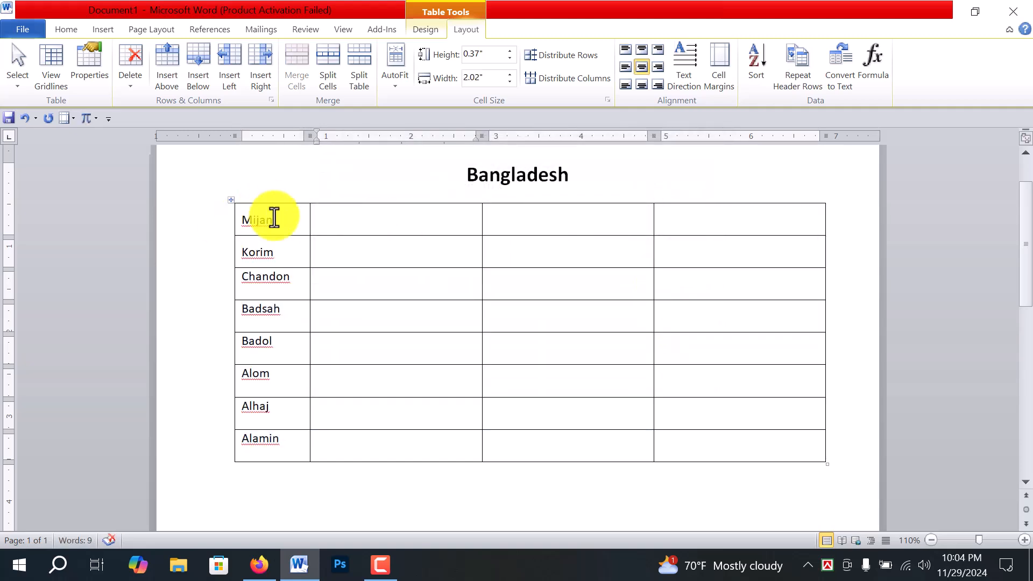
{"action": "left_click", "coordinate": [282, 445]}
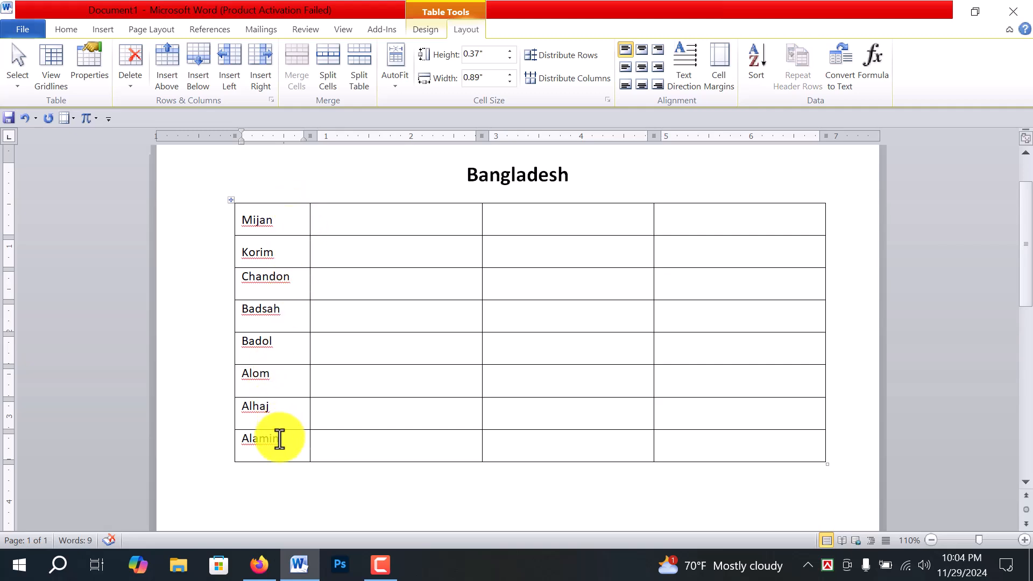
{"action": "left_click", "coordinate": [279, 342]}
Step: Enter 1, 3, 1, 2, 3 and 1 in the top six cells of the second column
{"action": "left_click", "coordinate": [355, 221]}
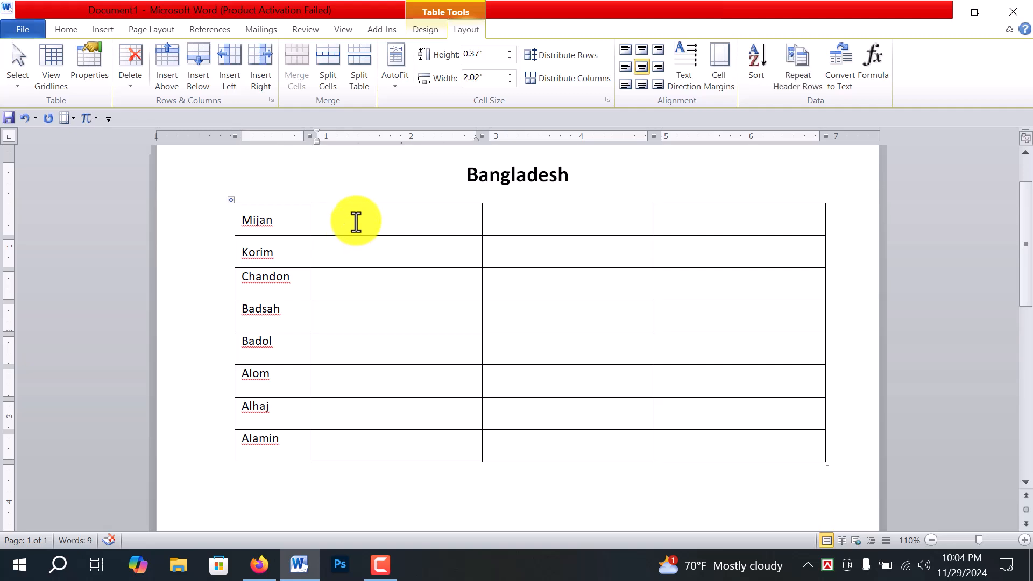
{"action": "key", "text": "Down"}
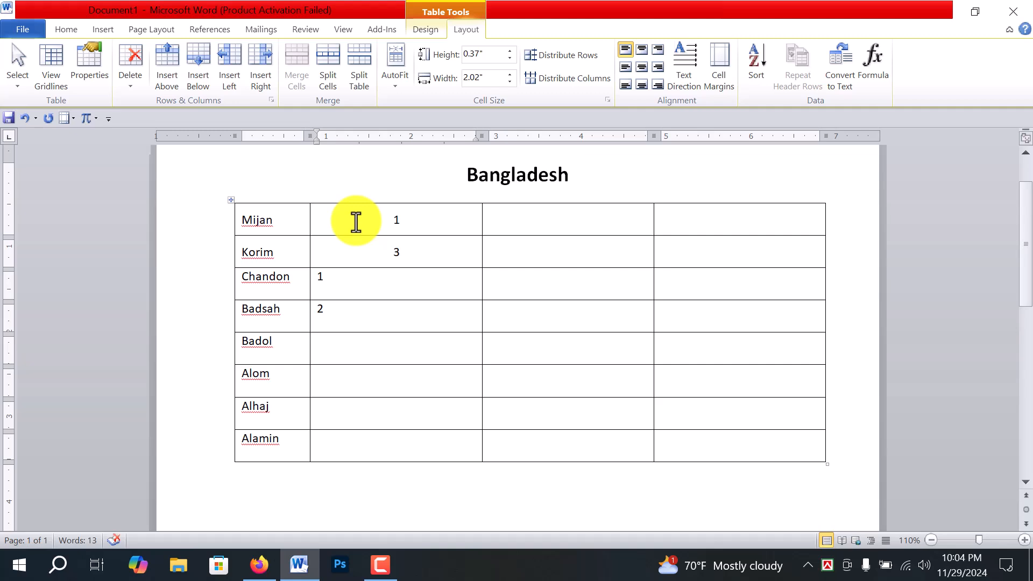
{"action": "type", "text": "1"}
Step: Centre the second column's top six numbers and sort their rows by that column as numbers in ascending order
{"action": "left_click_drag", "start_coordinate": [385, 226], "coordinate": [385, 377]}
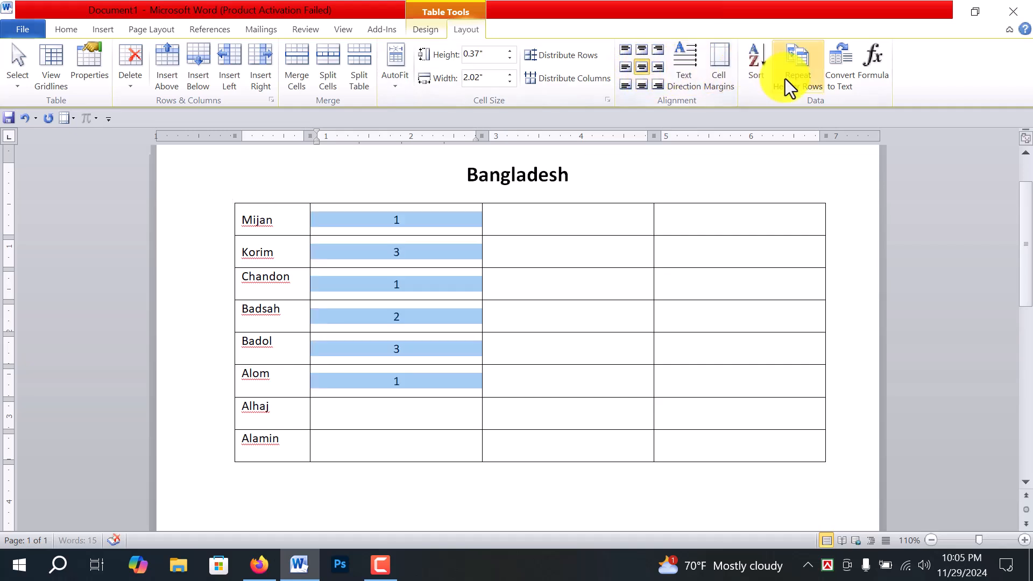
{"action": "left_click", "coordinate": [760, 76]}
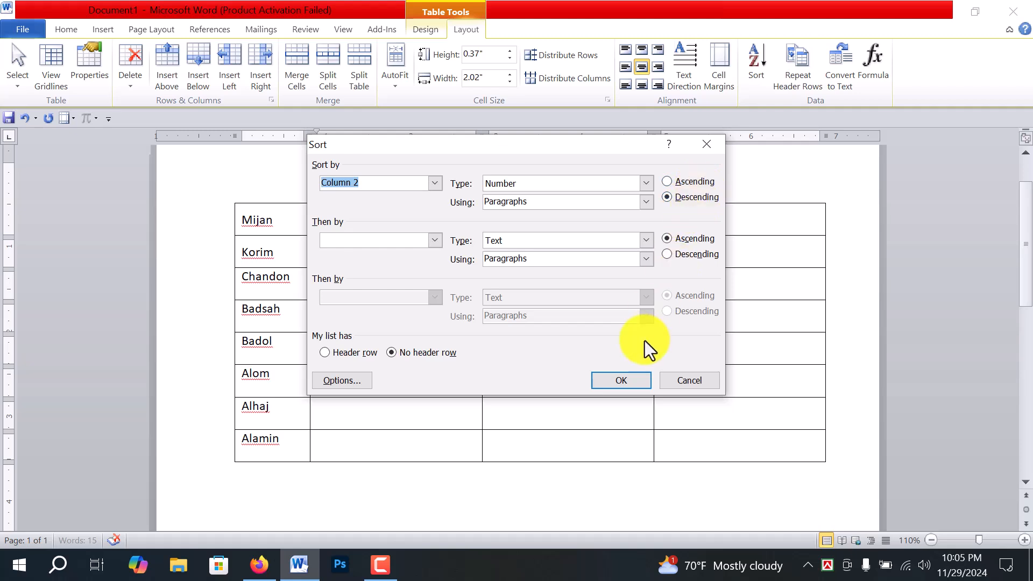
{"action": "left_click", "coordinate": [695, 183]}
{"action": "left_click", "coordinate": [622, 381]}
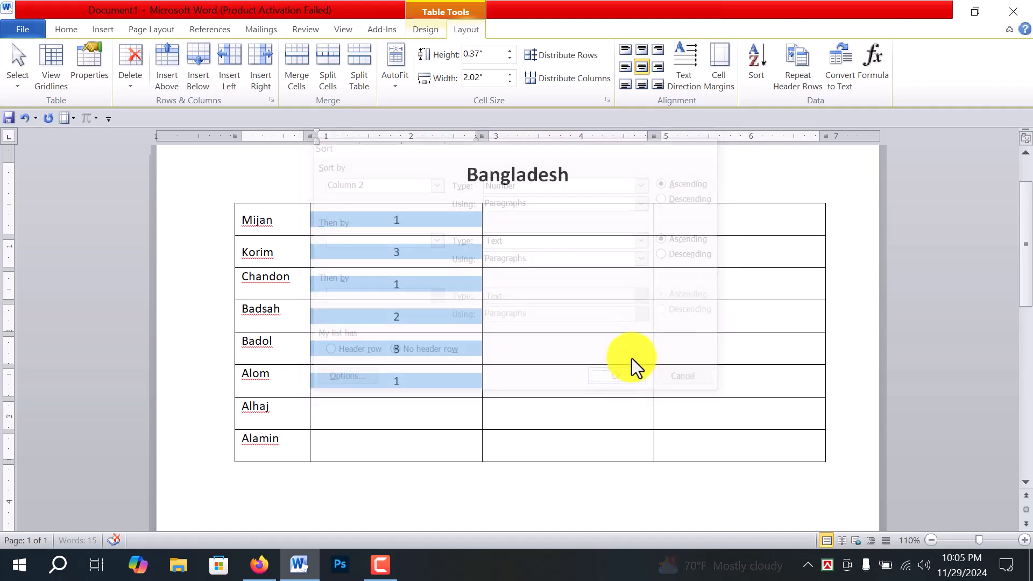
{"action": "left_click", "coordinate": [439, 248]}
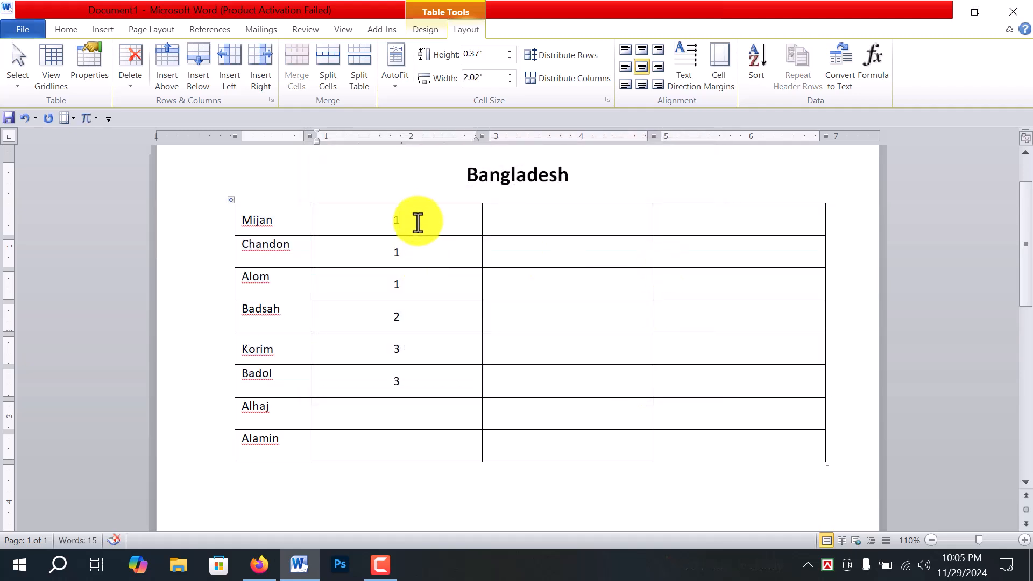
{"action": "left_click_drag", "start_coordinate": [418, 219], "coordinate": [406, 288]}
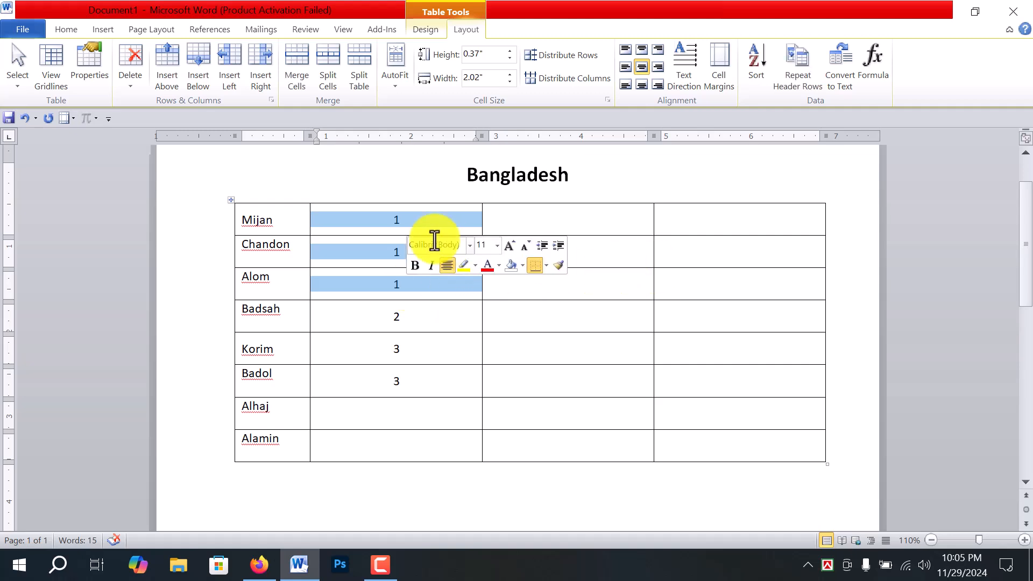
Step: Sort the top six rows by the second column as numbers in descending order
{"action": "left_click_drag", "start_coordinate": [380, 219], "coordinate": [398, 380]}
{"action": "left_click", "coordinate": [753, 59]}
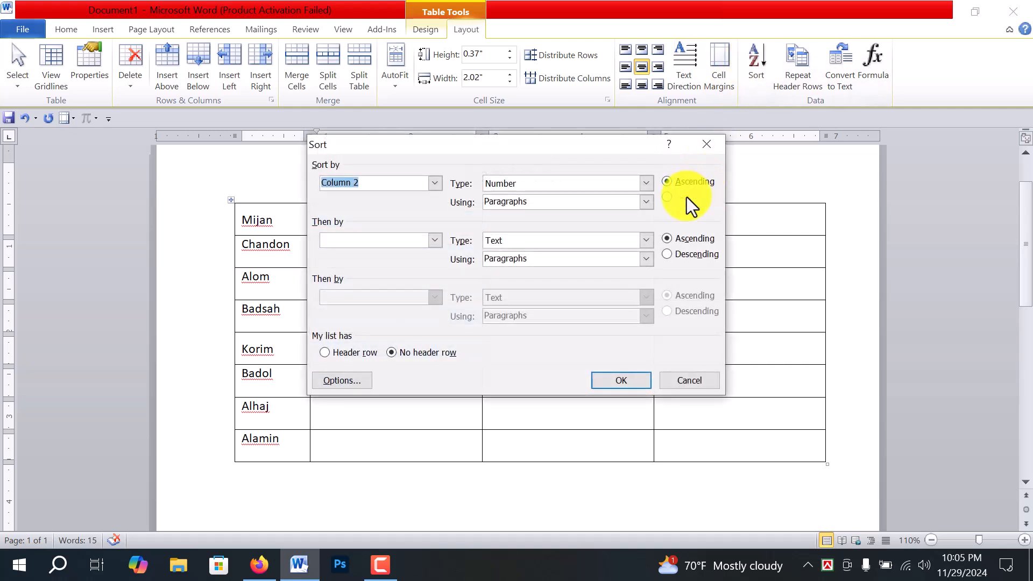
{"action": "left_click", "coordinate": [687, 197]}
{"action": "left_click", "coordinate": [622, 381]}
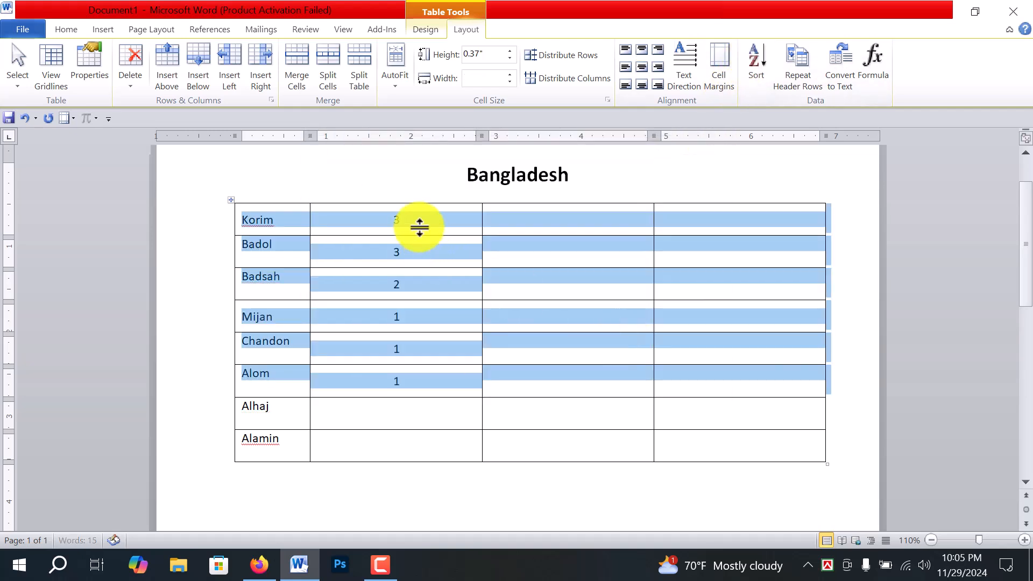
{"action": "left_click", "coordinate": [413, 218]}
{"action": "left_click", "coordinate": [426, 376]}
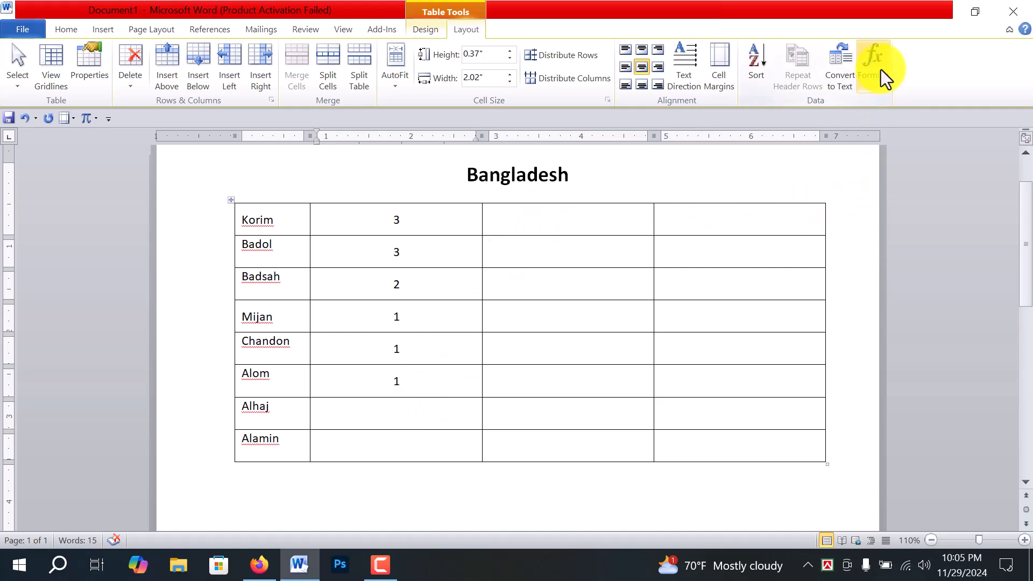
Step: Change the second column's top six values to 312, 325, 214, 125, 1255 and 1225
{"action": "left_click", "coordinate": [427, 219]}
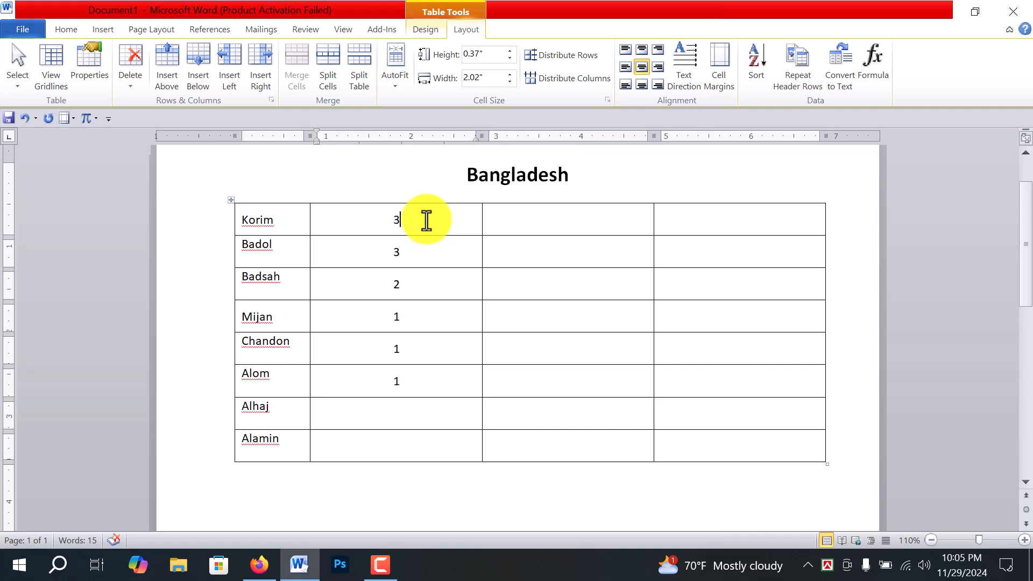
{"action": "type", "text": "12"}
{"action": "key", "text": "Down"}
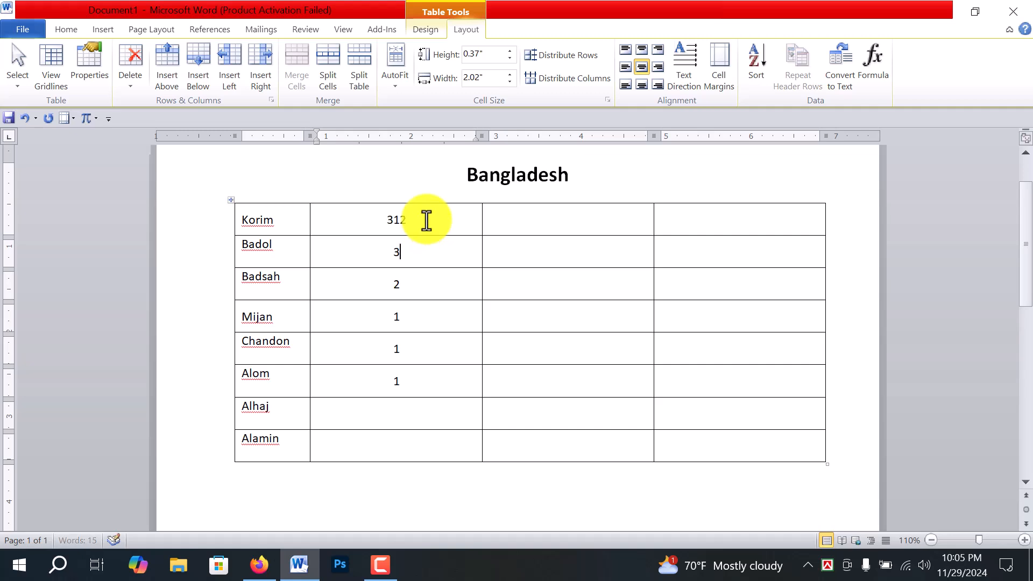
{"action": "type", "text": "2"}
{"action": "type", "text": "1"}
{"action": "type", "text": "25"}
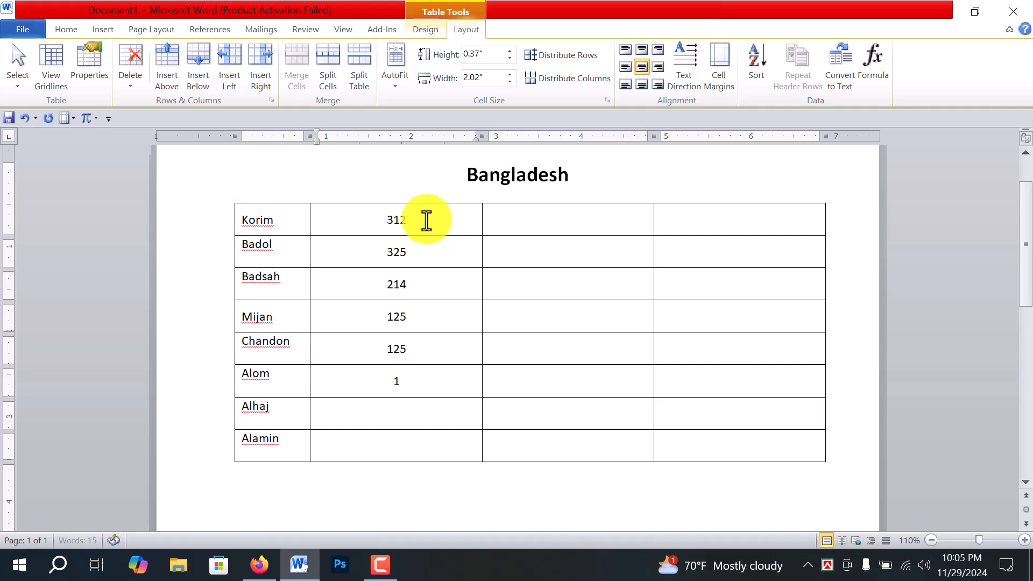
{"action": "key", "text": "Down"}
{"action": "type", "text": "22"}
Step: Insert the formula =SUM(ABOVE) in the second column's seventh-row cell and centre it in the cell
{"action": "key", "text": "Down"}
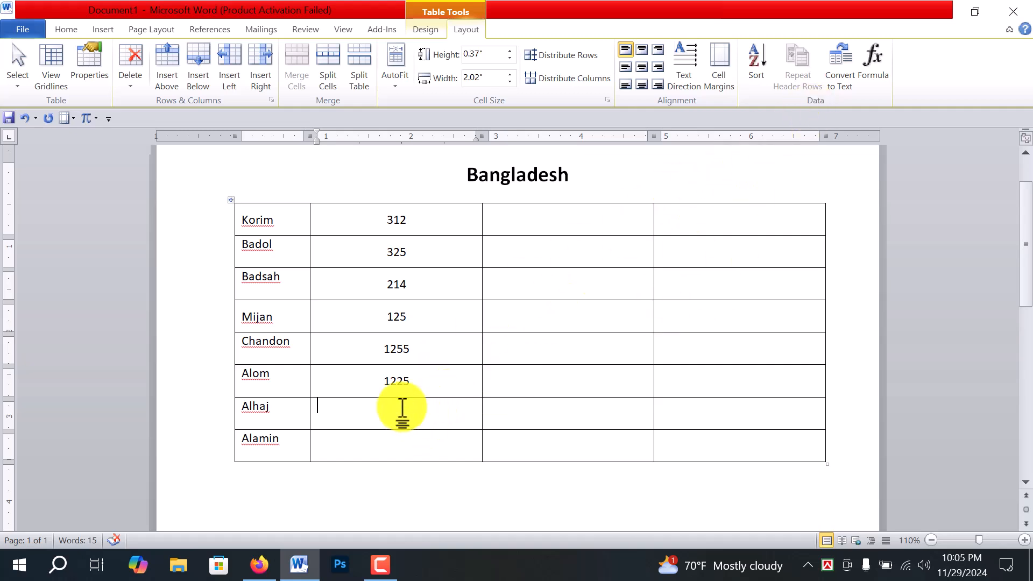
{"action": "left_click", "coordinate": [870, 67]}
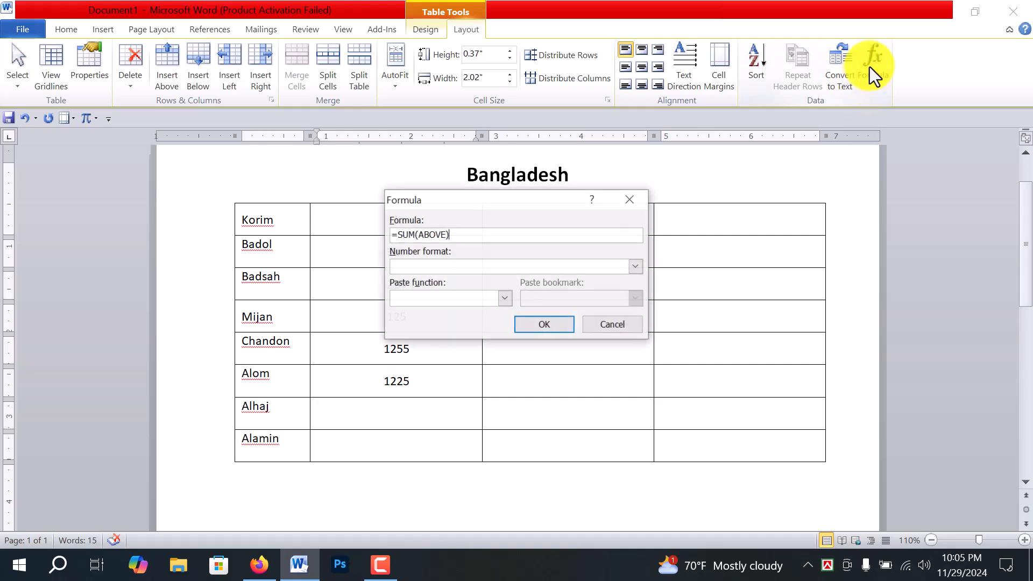
{"action": "left_click", "coordinate": [545, 324]}
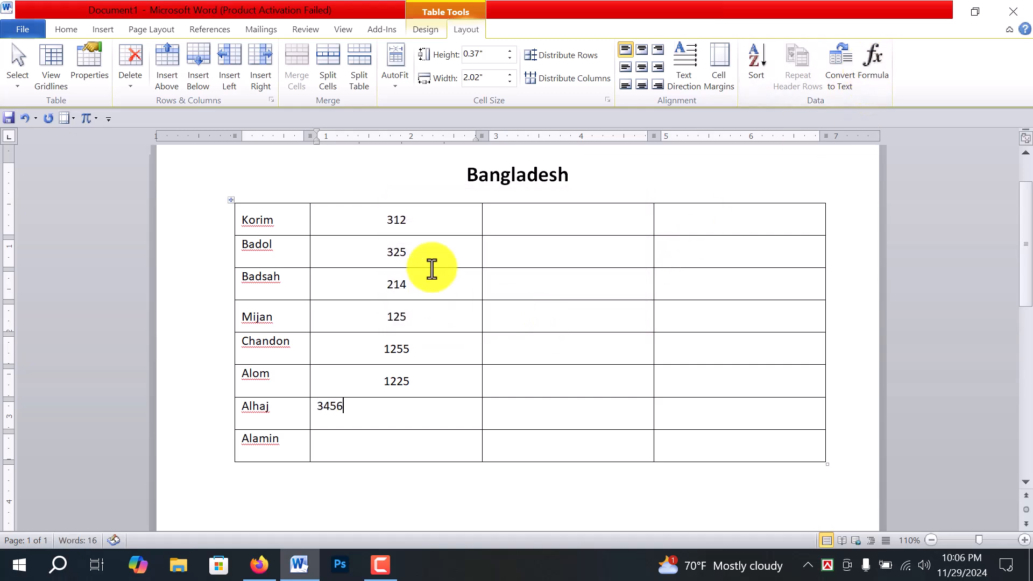
{"action": "left_click", "coordinate": [643, 69]}
Step: Clear the total from the second column's seventh-row cell and enter 0 there instead
{"action": "left_click", "coordinate": [420, 445]}
{"action": "left_click", "coordinate": [439, 420]}
{"action": "double_click", "coordinate": [435, 417]}
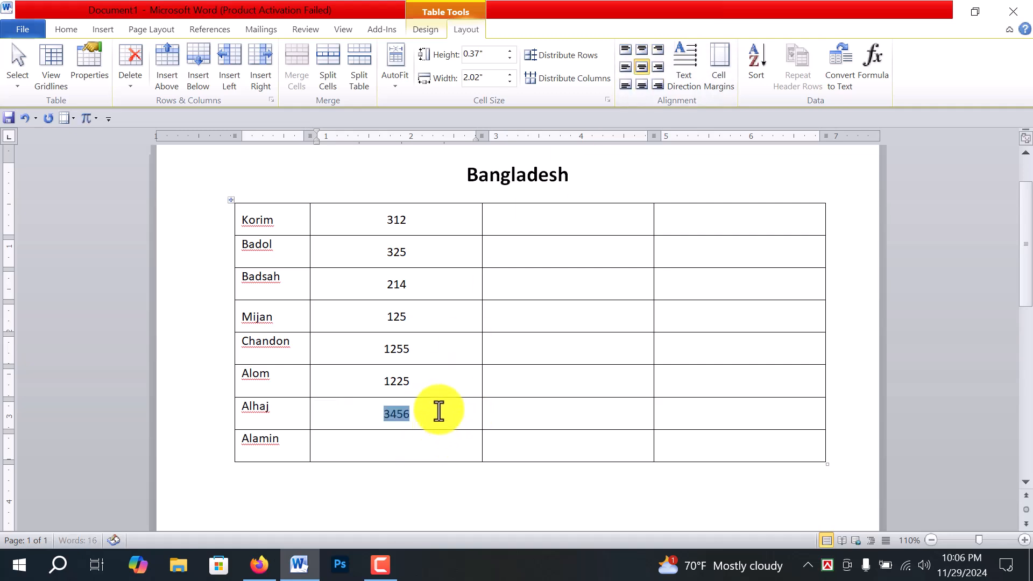
{"action": "key", "text": "BackSpace"}
{"action": "left_click", "coordinate": [413, 451]}
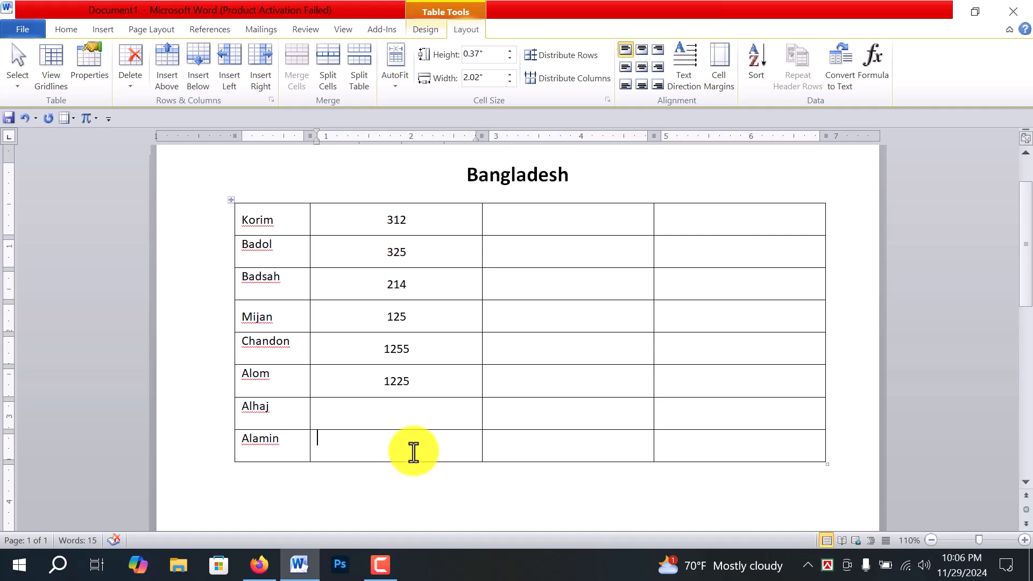
{"action": "left_click", "coordinate": [408, 413]}
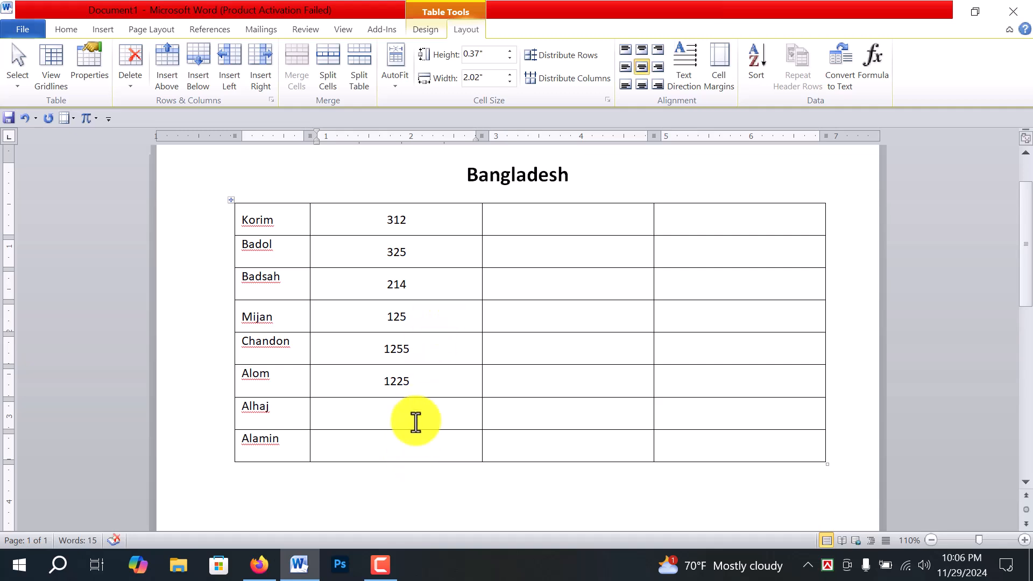
{"action": "left_click", "coordinate": [875, 55]}
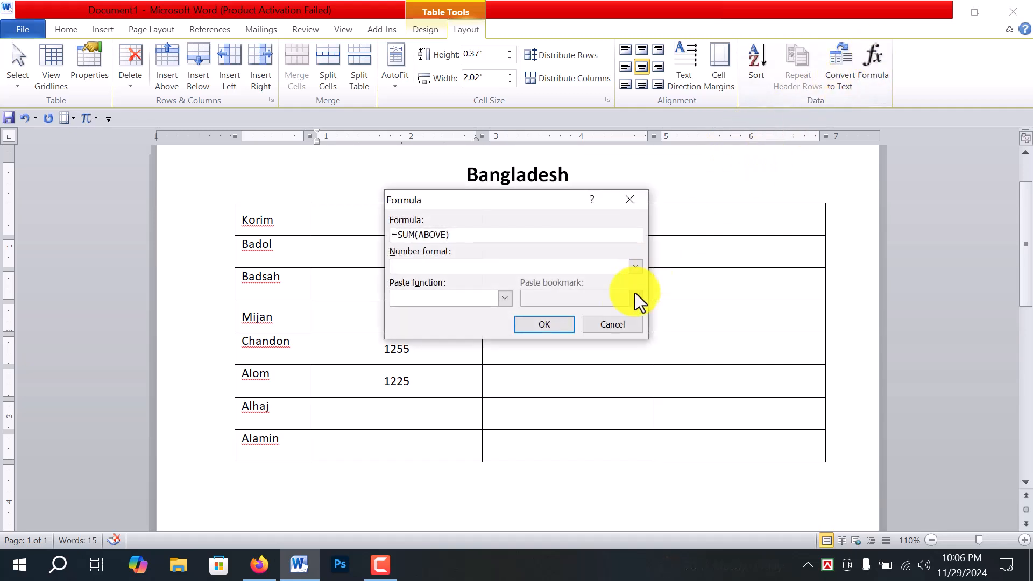
{"action": "left_click", "coordinate": [540, 326]}
Step: Insert the formula =SUM(ABOVE) in the second column's last cell and centre the total
{"action": "left_click", "coordinate": [423, 444]}
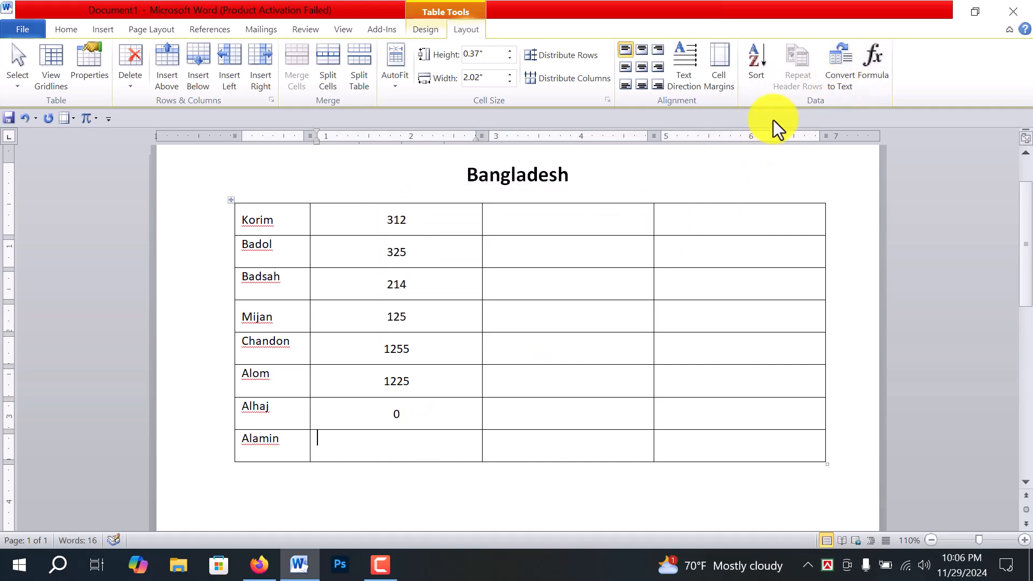
{"action": "left_click", "coordinate": [873, 56]}
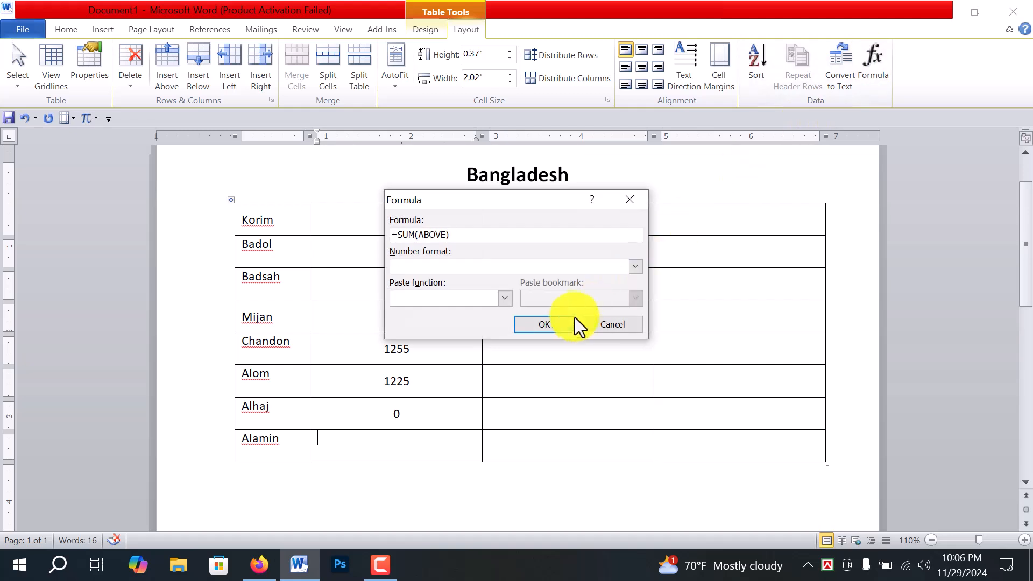
{"action": "left_click", "coordinate": [557, 328]}
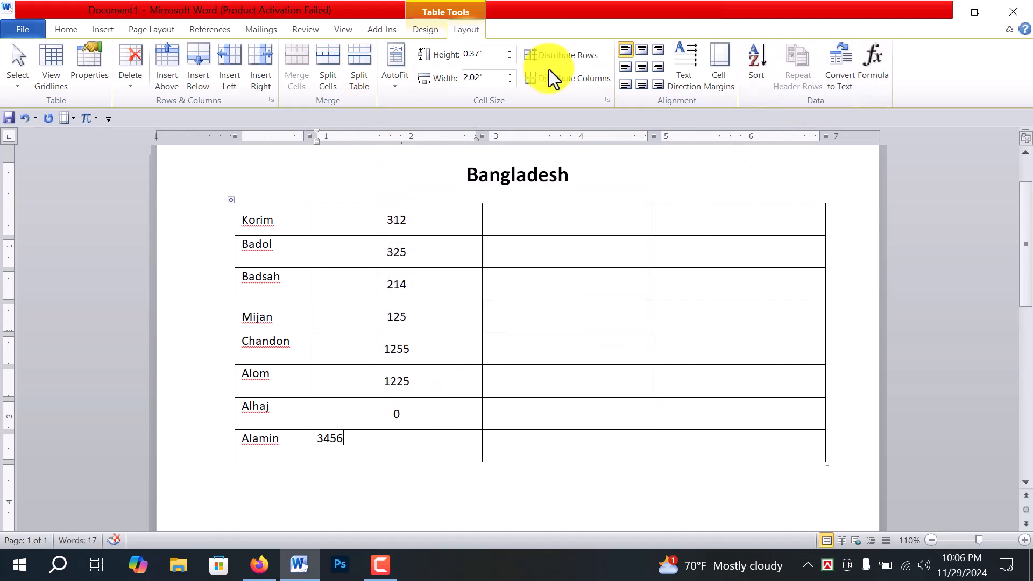
{"action": "left_click", "coordinate": [643, 67]}
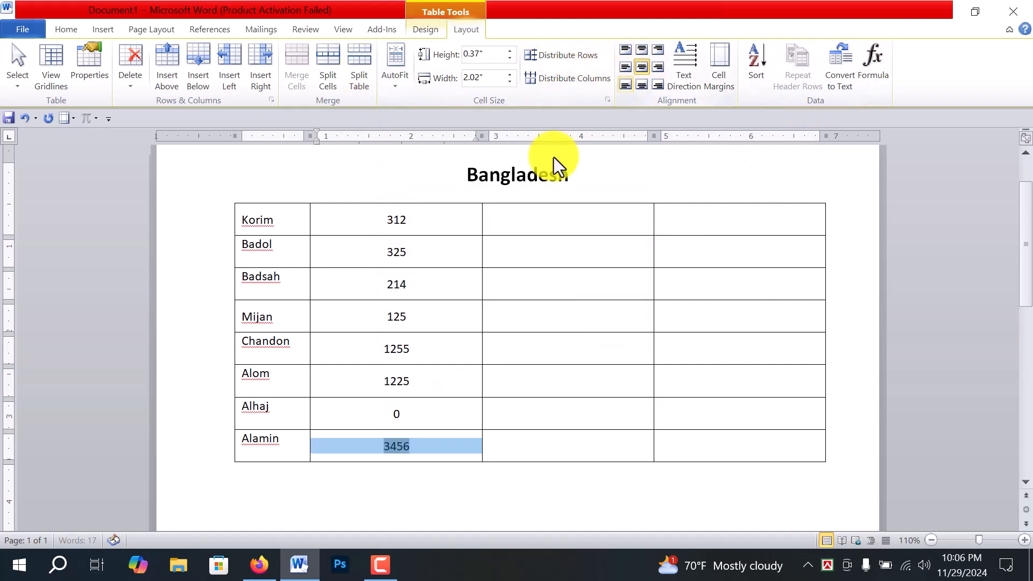
Step: Clear the number in the second column's third-row cell and enter 0 in its place
{"action": "left_click", "coordinate": [420, 284]}
{"action": "key", "text": "BackSpace"}
{"action": "key", "text": "BackSpace"}
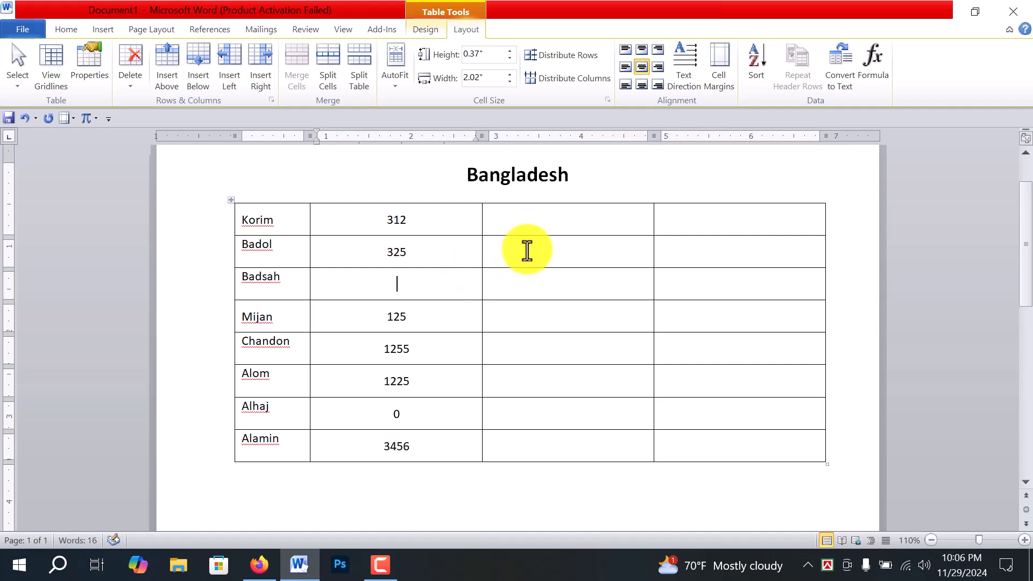
{"action": "left_click", "coordinate": [434, 439]}
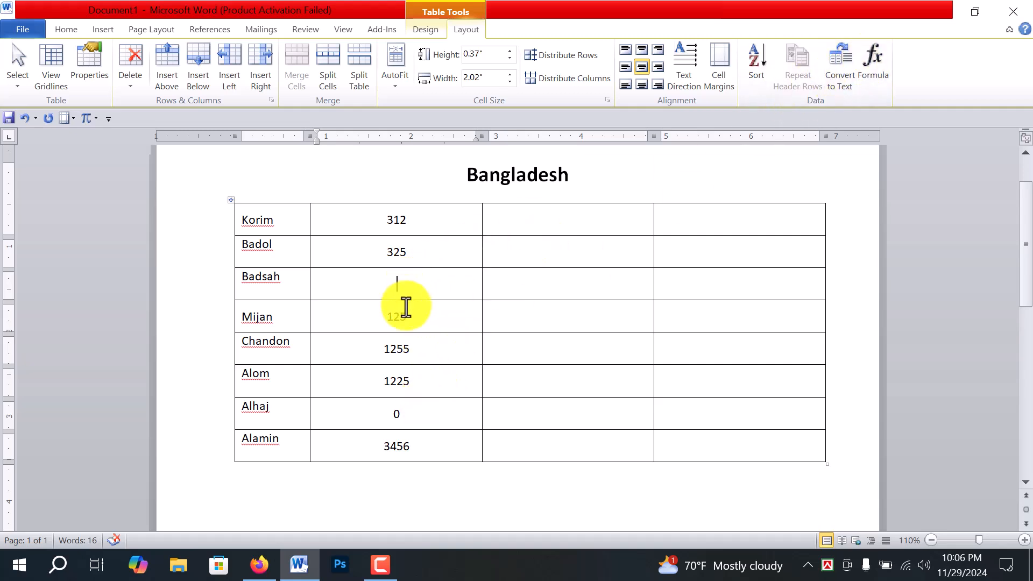
{"action": "left_click_drag", "start_coordinate": [421, 321], "coordinate": [422, 381]}
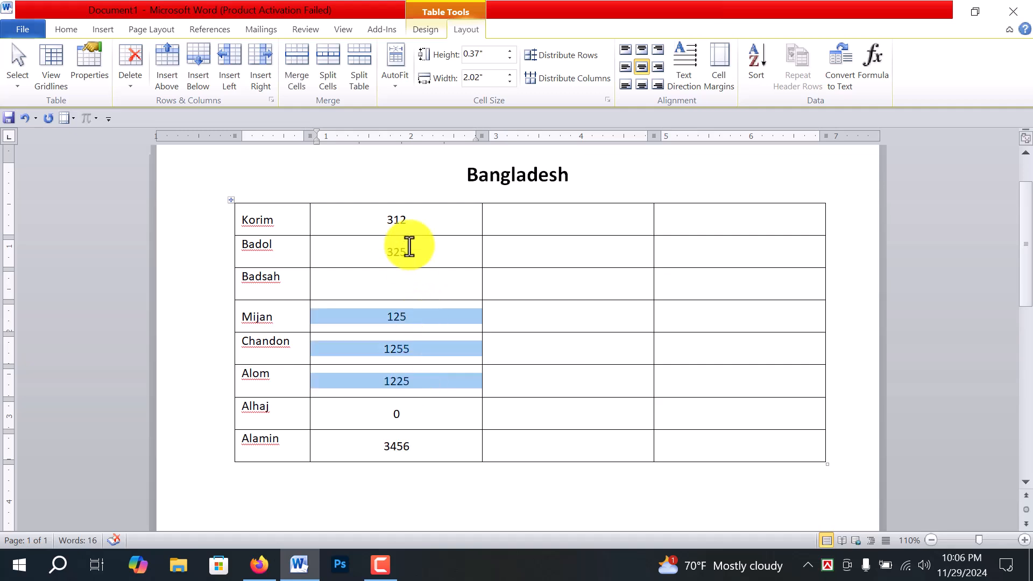
{"action": "left_click", "coordinate": [414, 278]}
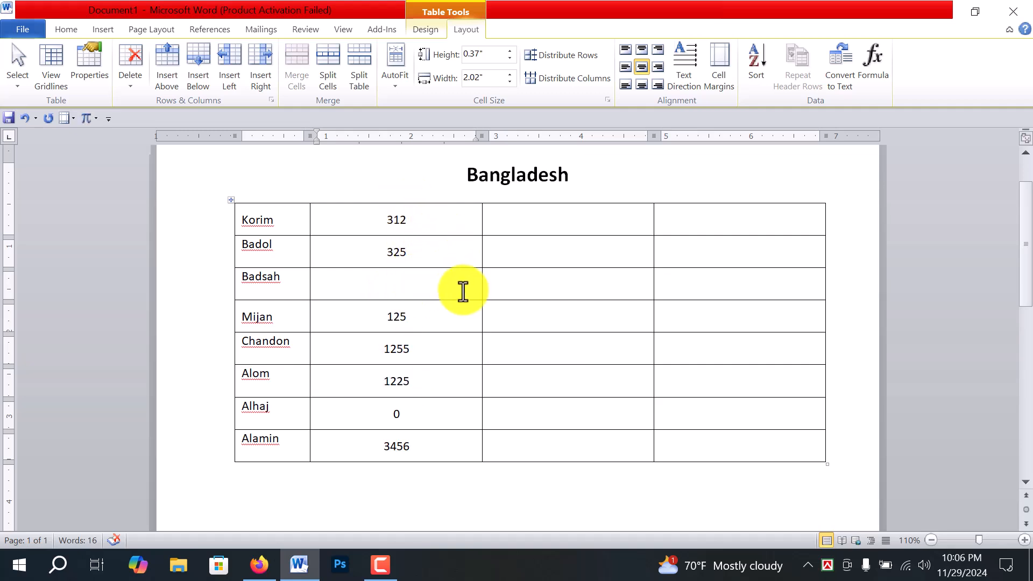
{"action": "type", "text": "0"}
Step: Delete the total in the second column's last cell and insert the formula =SUM(ABOVE) again
{"action": "left_click", "coordinate": [420, 445]}
{"action": "key", "text": "BackSpace"}
{"action": "key", "text": "BackSpace"}
{"action": "key", "text": "BackSpace"}
{"action": "key", "text": "BackSpace"}
{"action": "left_click", "coordinate": [874, 58]}
{"action": "left_click", "coordinate": [546, 324]}
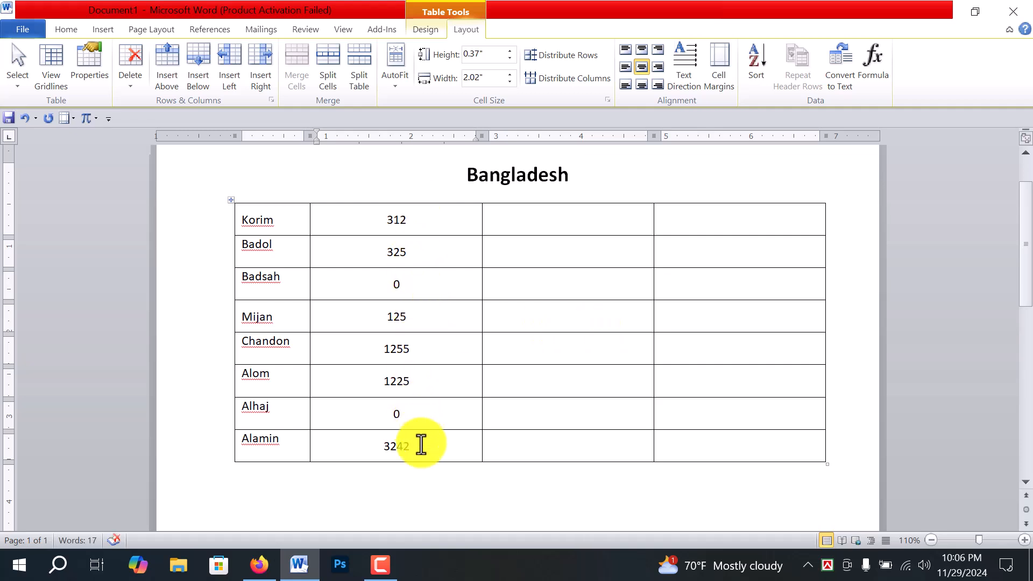
Step: Delete the zeros from the seventh-row and third-row cells of the second column
{"action": "left_click", "coordinate": [418, 424]}
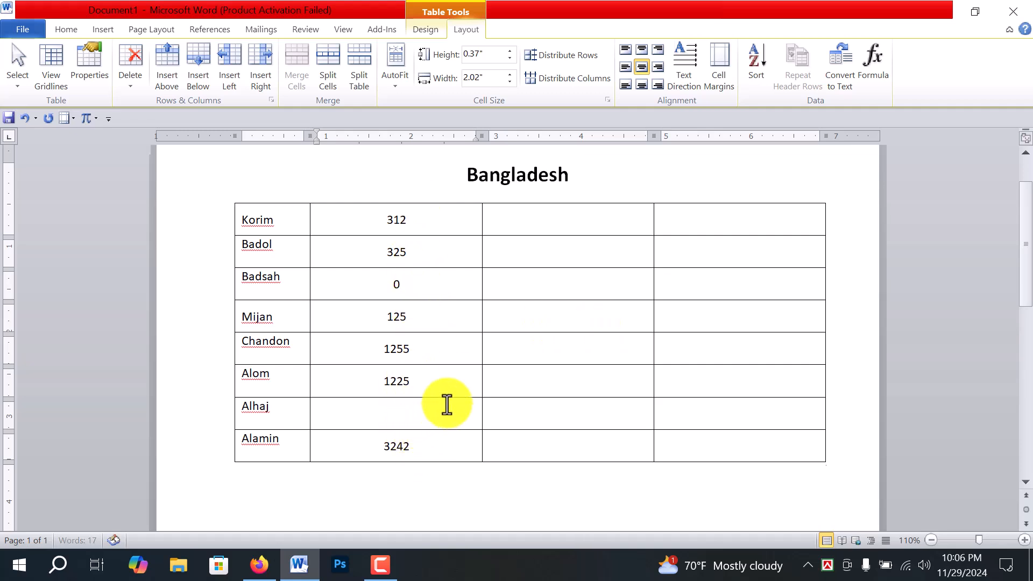
{"action": "key", "text": "BackSpace"}
{"action": "left_click", "coordinate": [445, 284]}
{"action": "key", "text": "BackSpace"}
{"action": "left_click", "coordinate": [538, 283]}
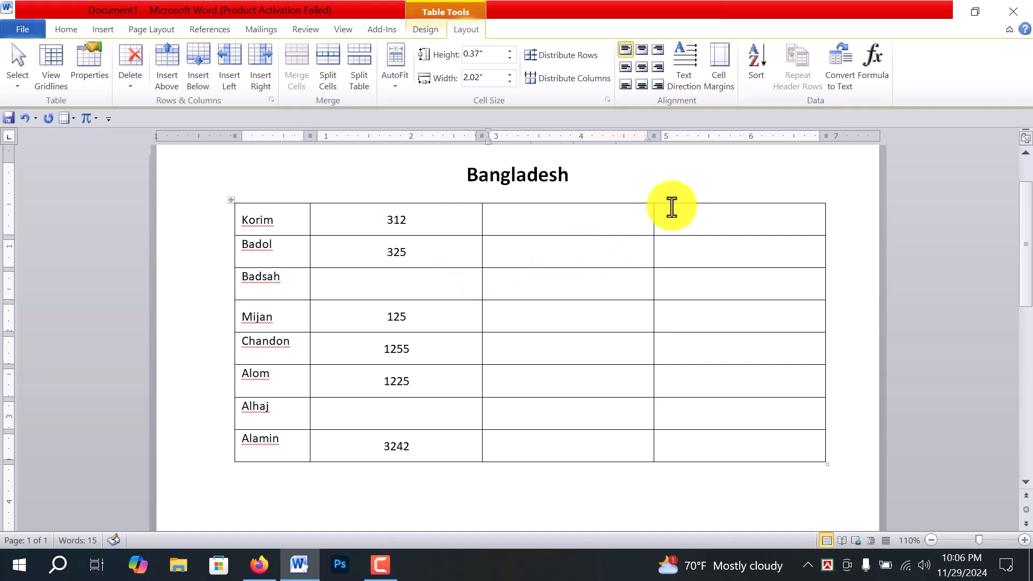